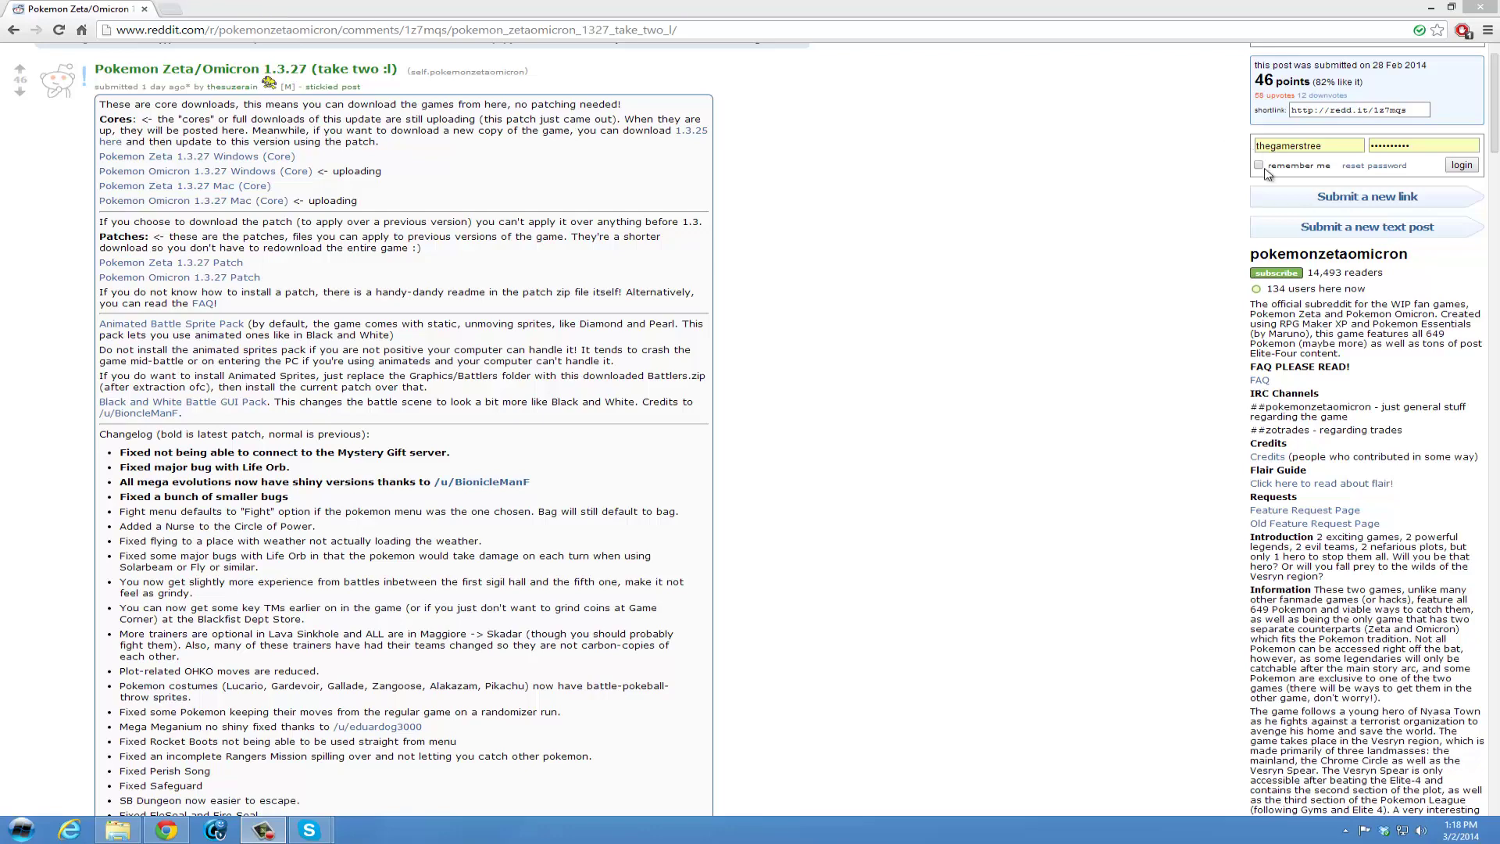
# Log in to Reddit and reopen the stickied Pokemon Zeta/Omicron 1.3.27 (take two) post.
pyautogui.click(1462, 165)
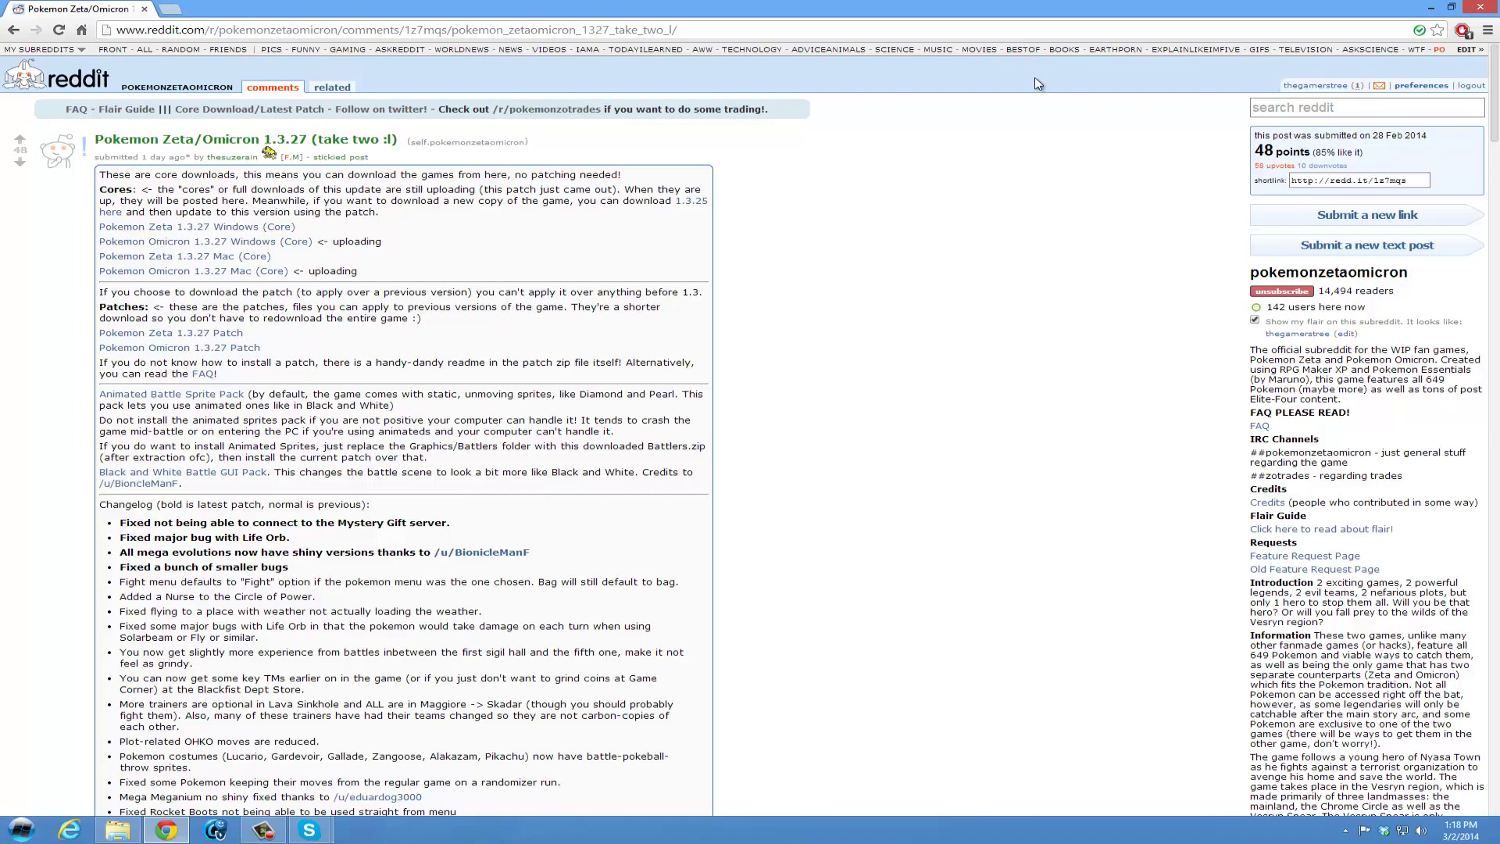
pyautogui.moveTo(758, 11); pyautogui.dragTo(1059, 164)
pyautogui.doubleClick(1058, 164)
pyautogui.click(14, 30)
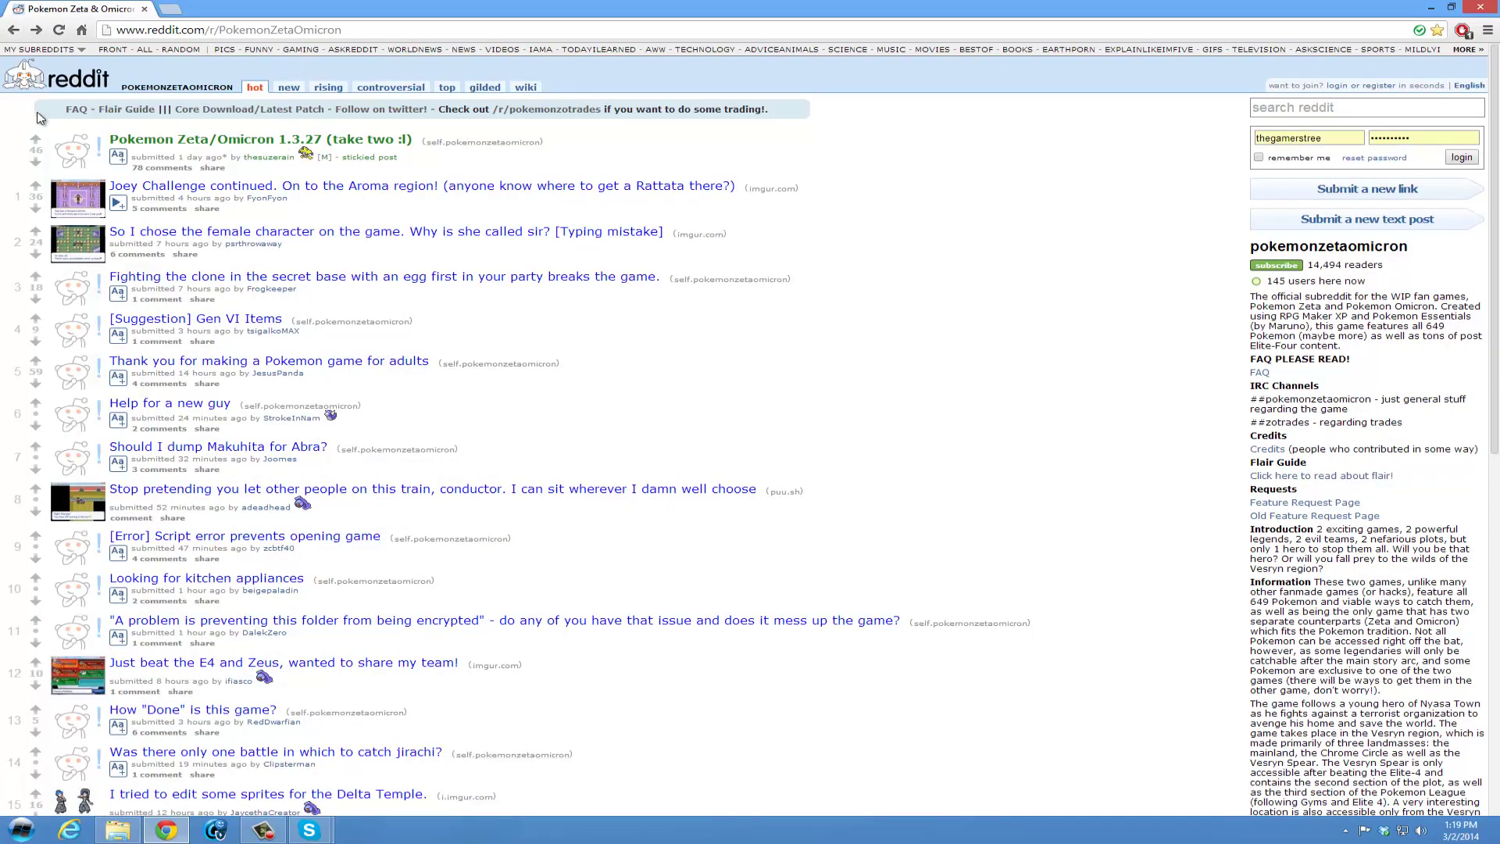
pyautogui.click(201, 147)
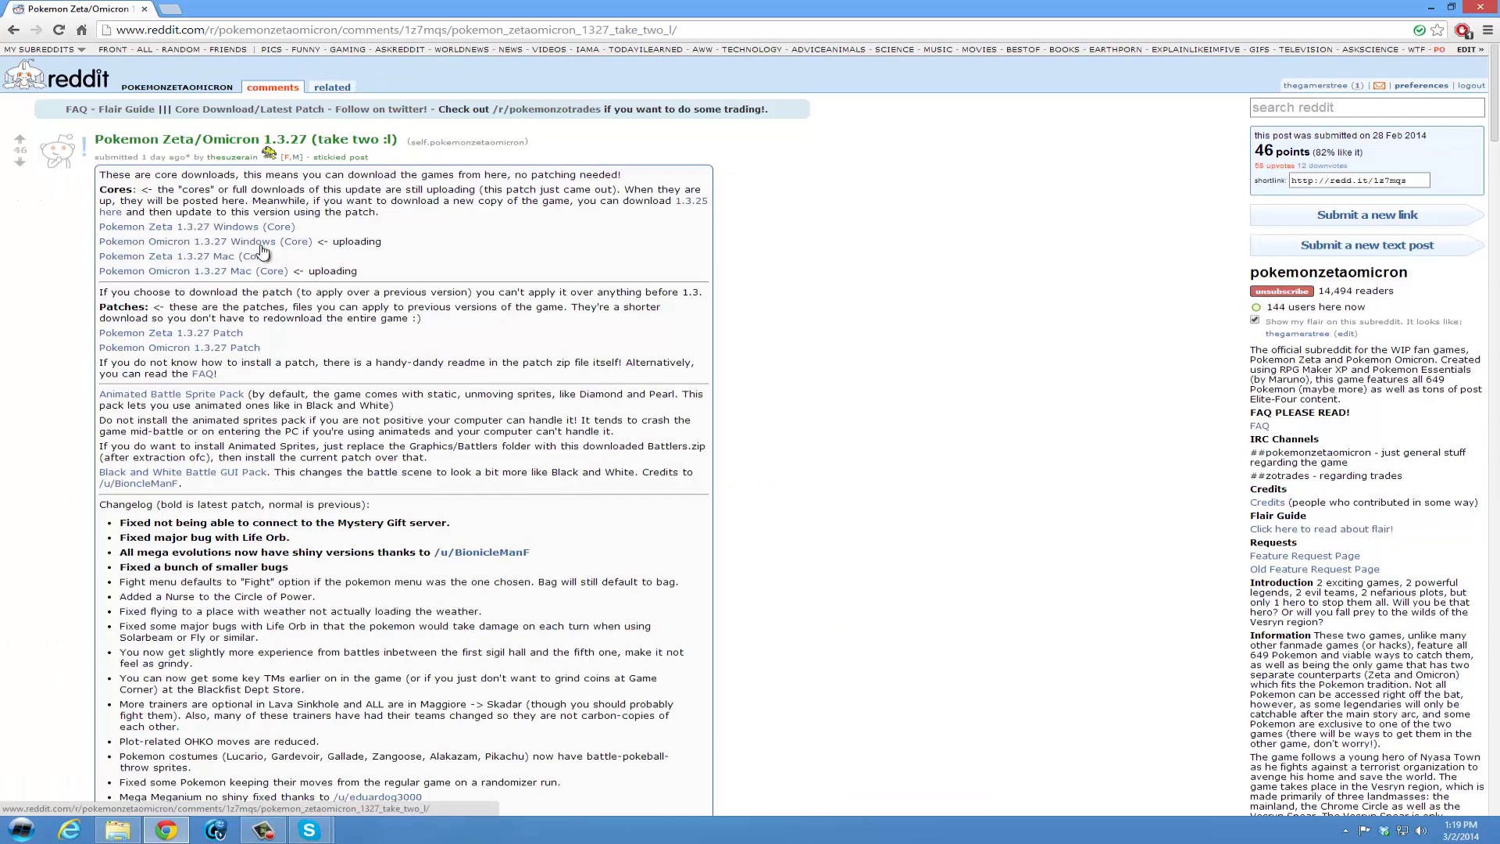
# Download the Pokemon Omicron 1.3.27 Windows core zip (107.53 MB) from MediaFire.
pyautogui.click(182, 241)
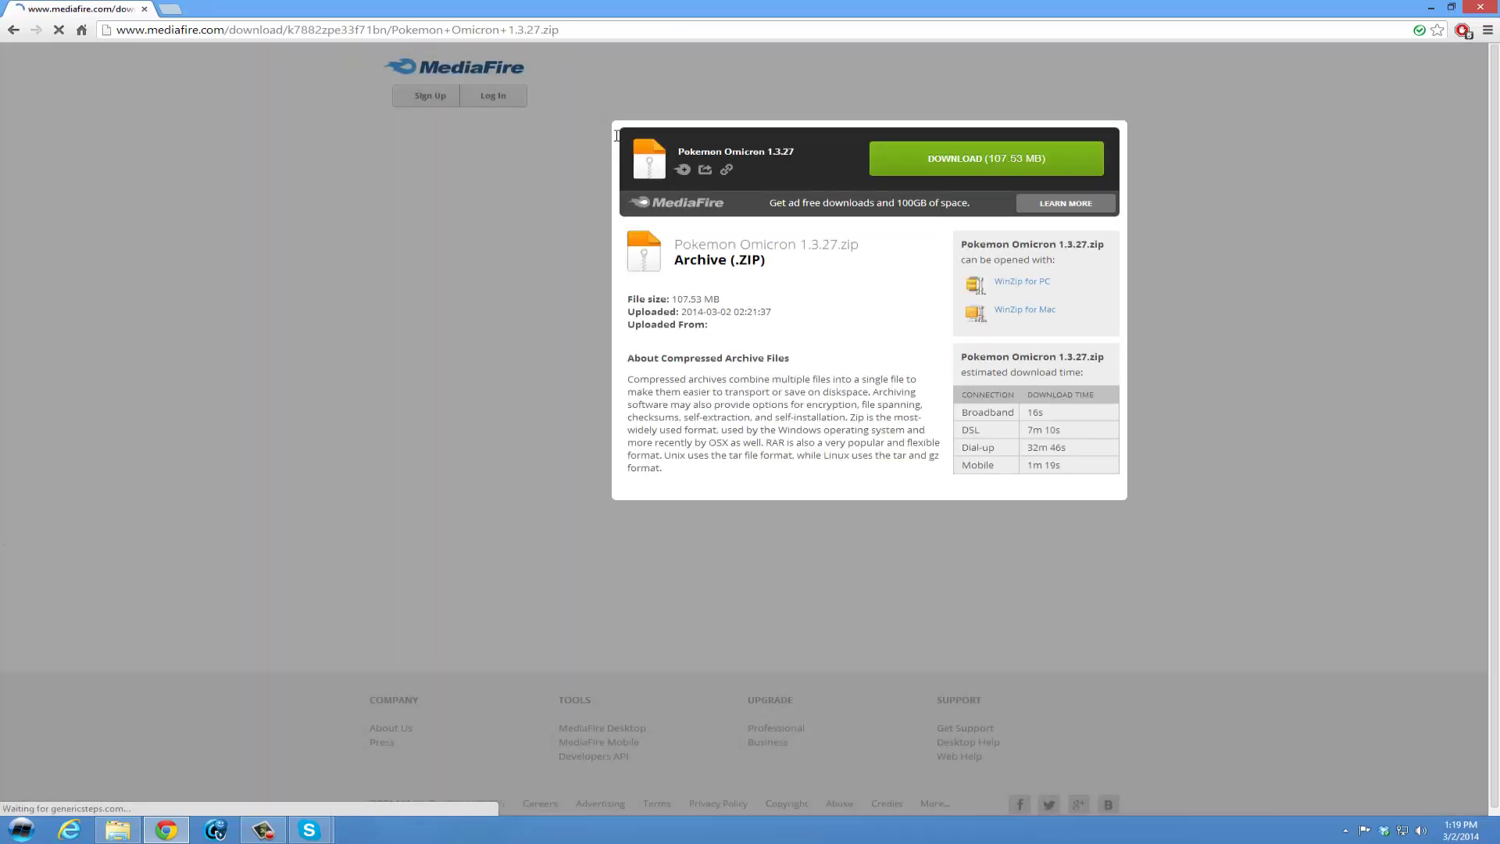
pyautogui.click(1033, 153)
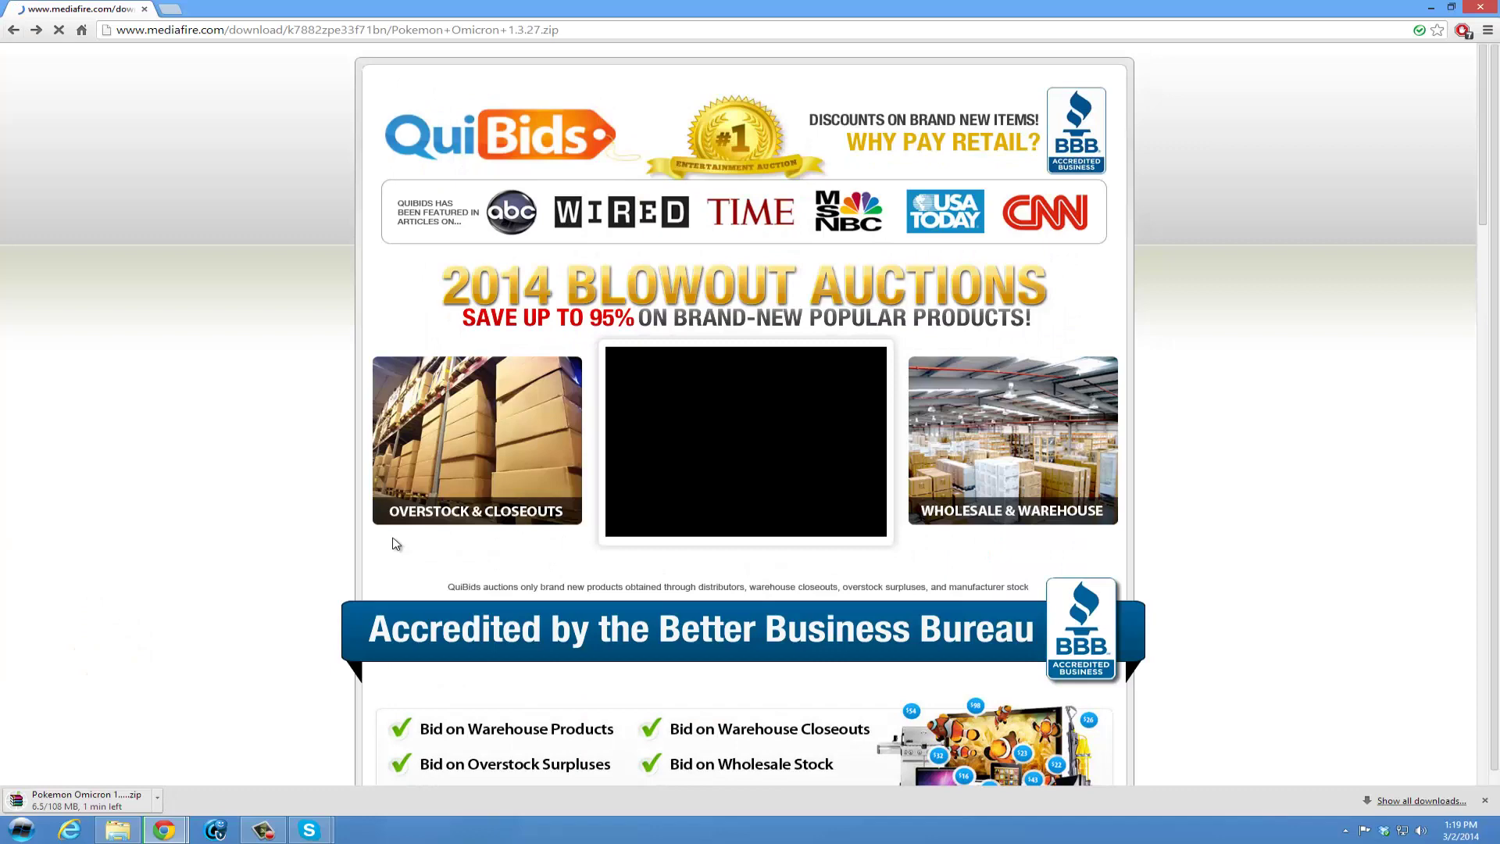
pyautogui.rightClick(14, 30)
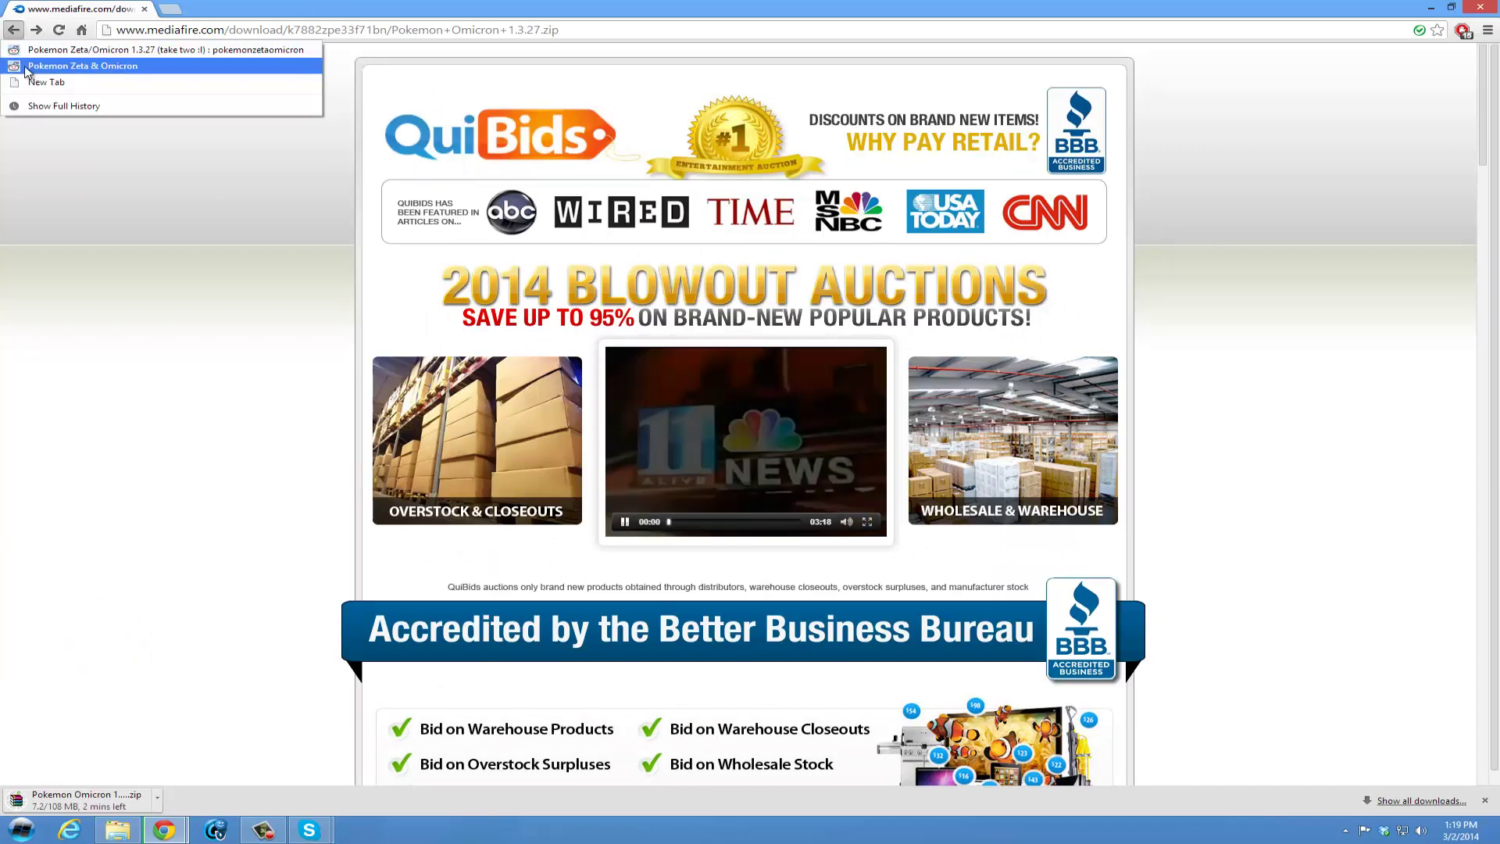
# Reopen the 1.3.27 post and open the Animated Battle Sprite and BW Battle GUI pack links in new tabs.
pyautogui.click(27, 67)
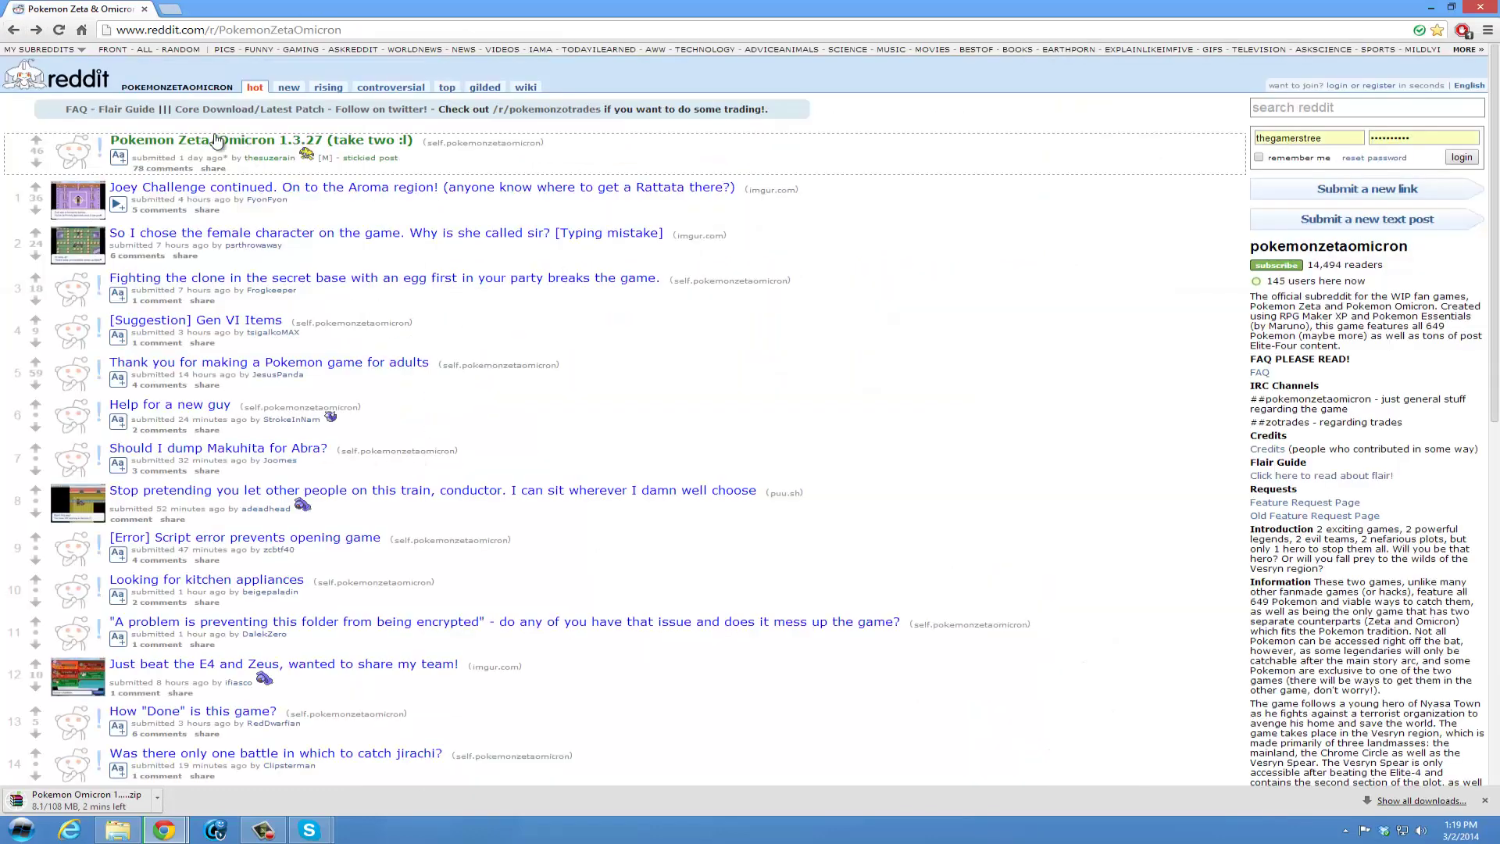
pyautogui.click(211, 140)
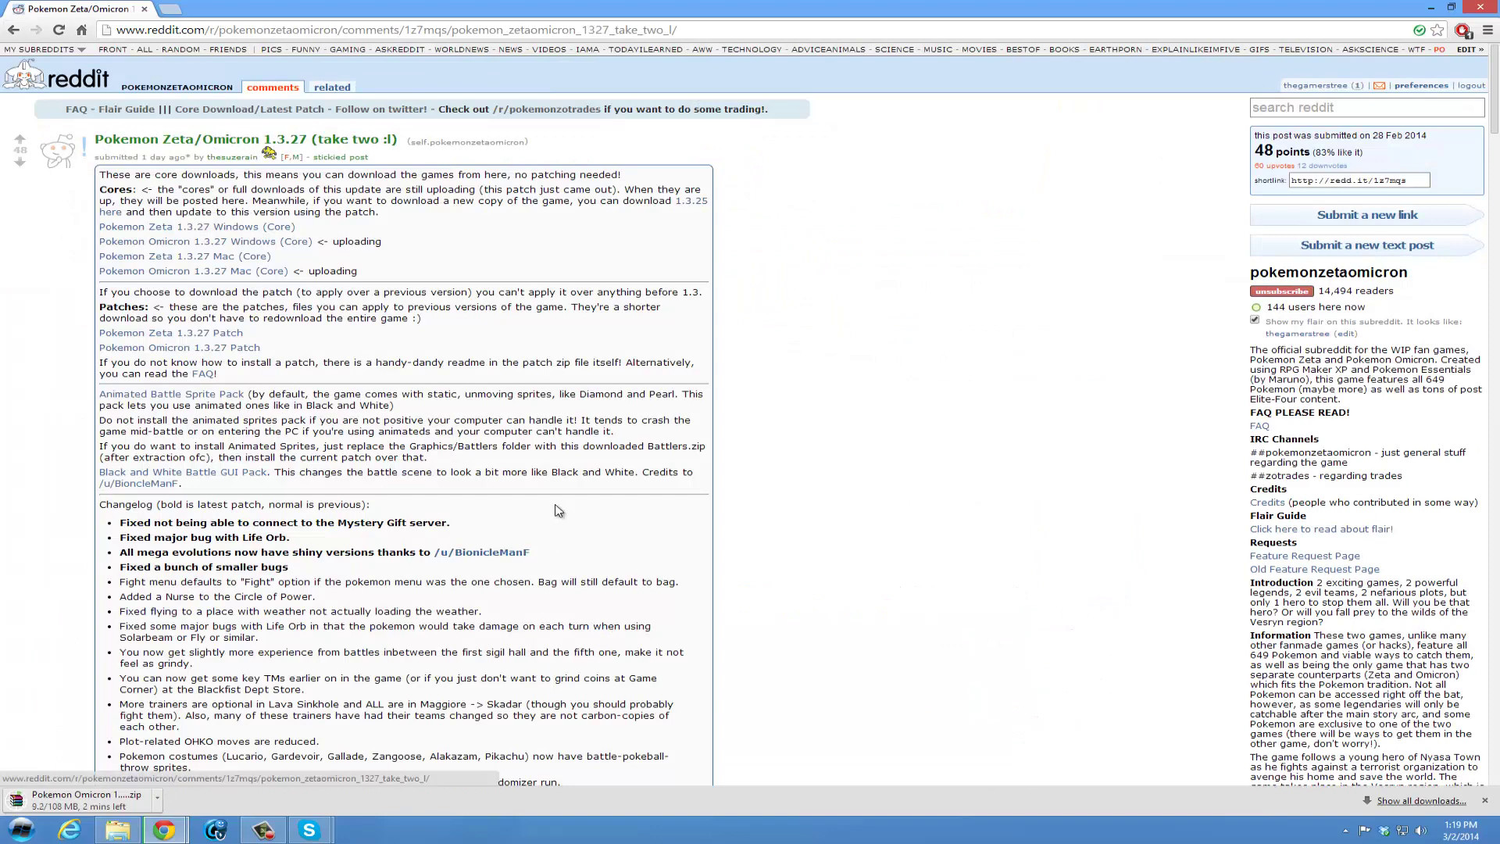
pyautogui.rightClick(188, 399)
pyautogui.click(205, 407)
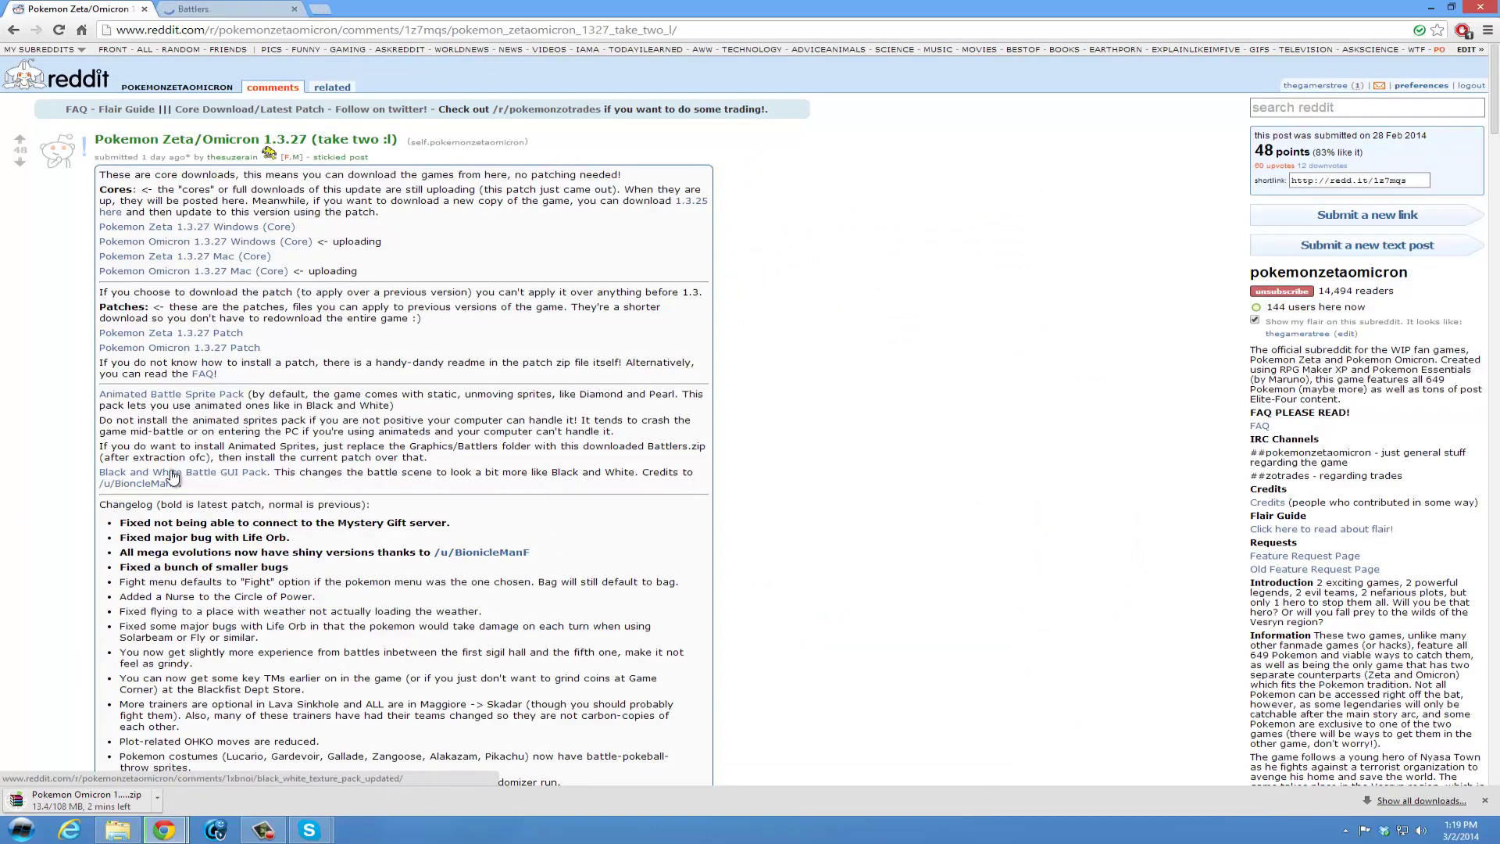
pyautogui.rightClick(193, 480)
pyautogui.click(235, 480)
# Download Battlers.zip, then go to the Black White Texture pack post tab.
pyautogui.click(191, 9)
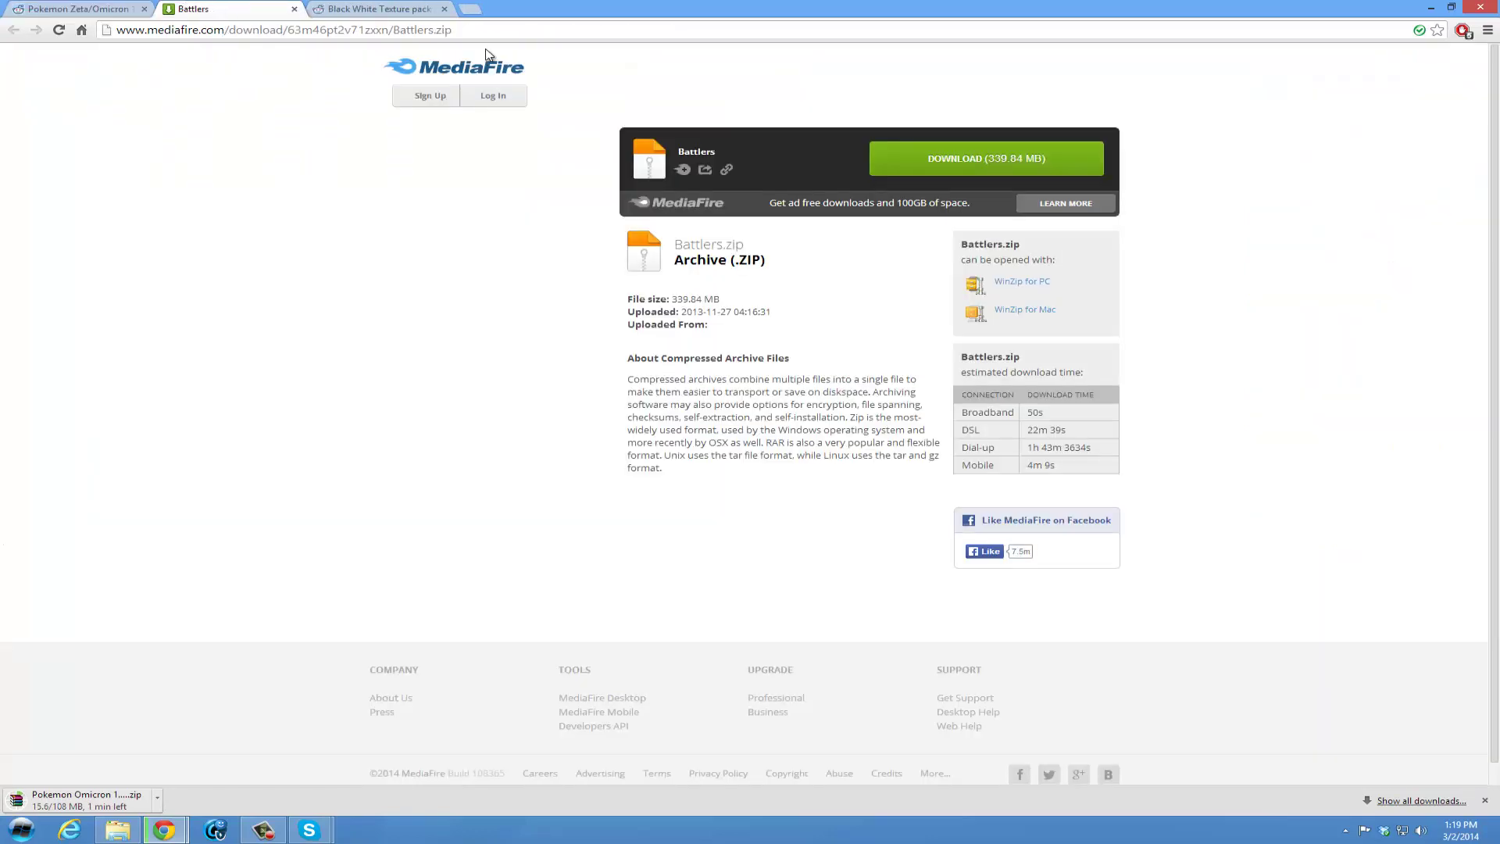
pyautogui.click(920, 161)
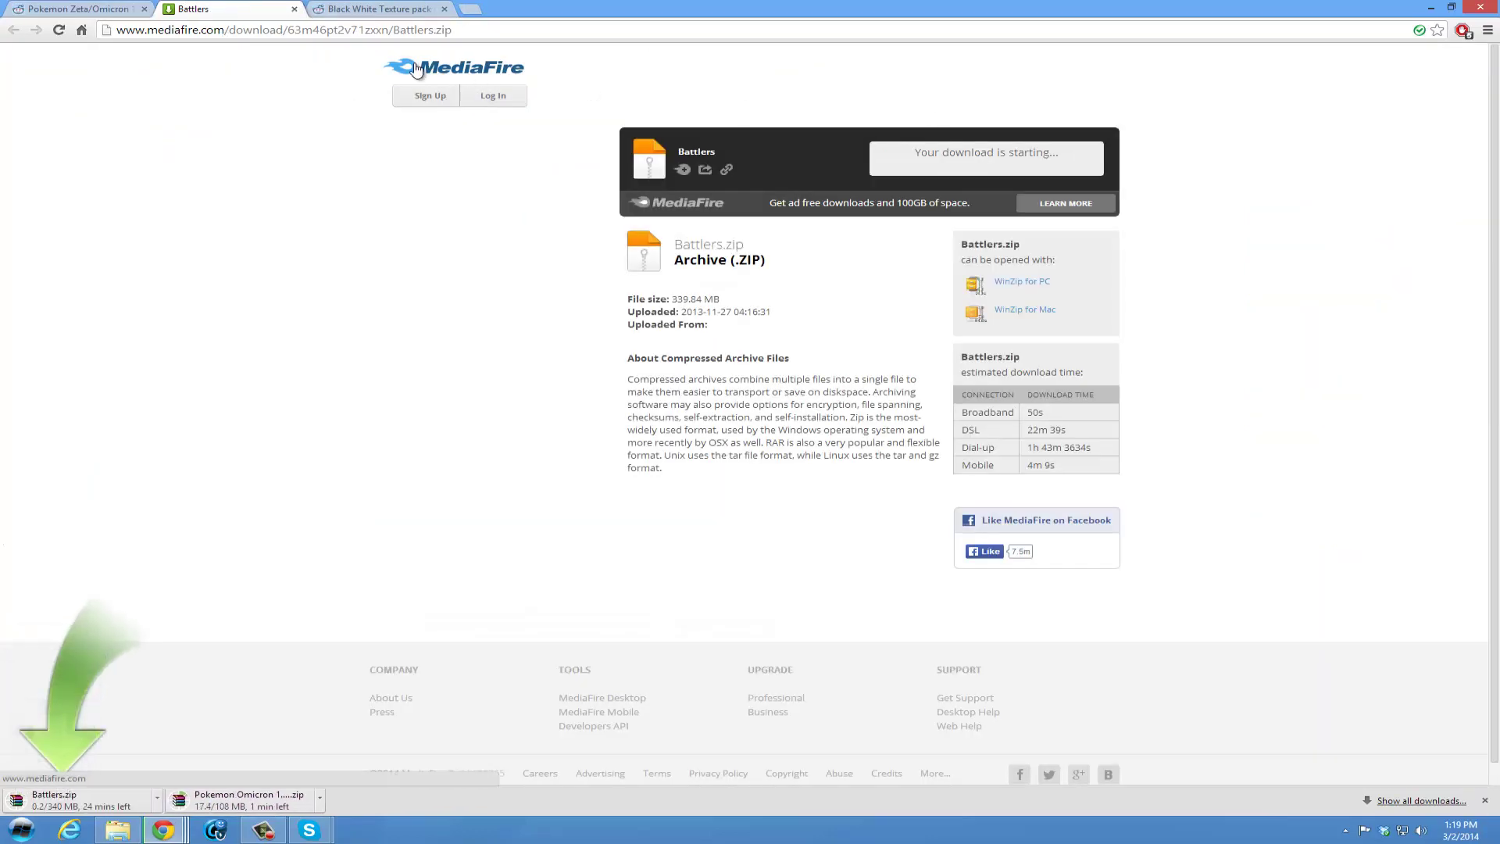
pyautogui.click(361, 9)
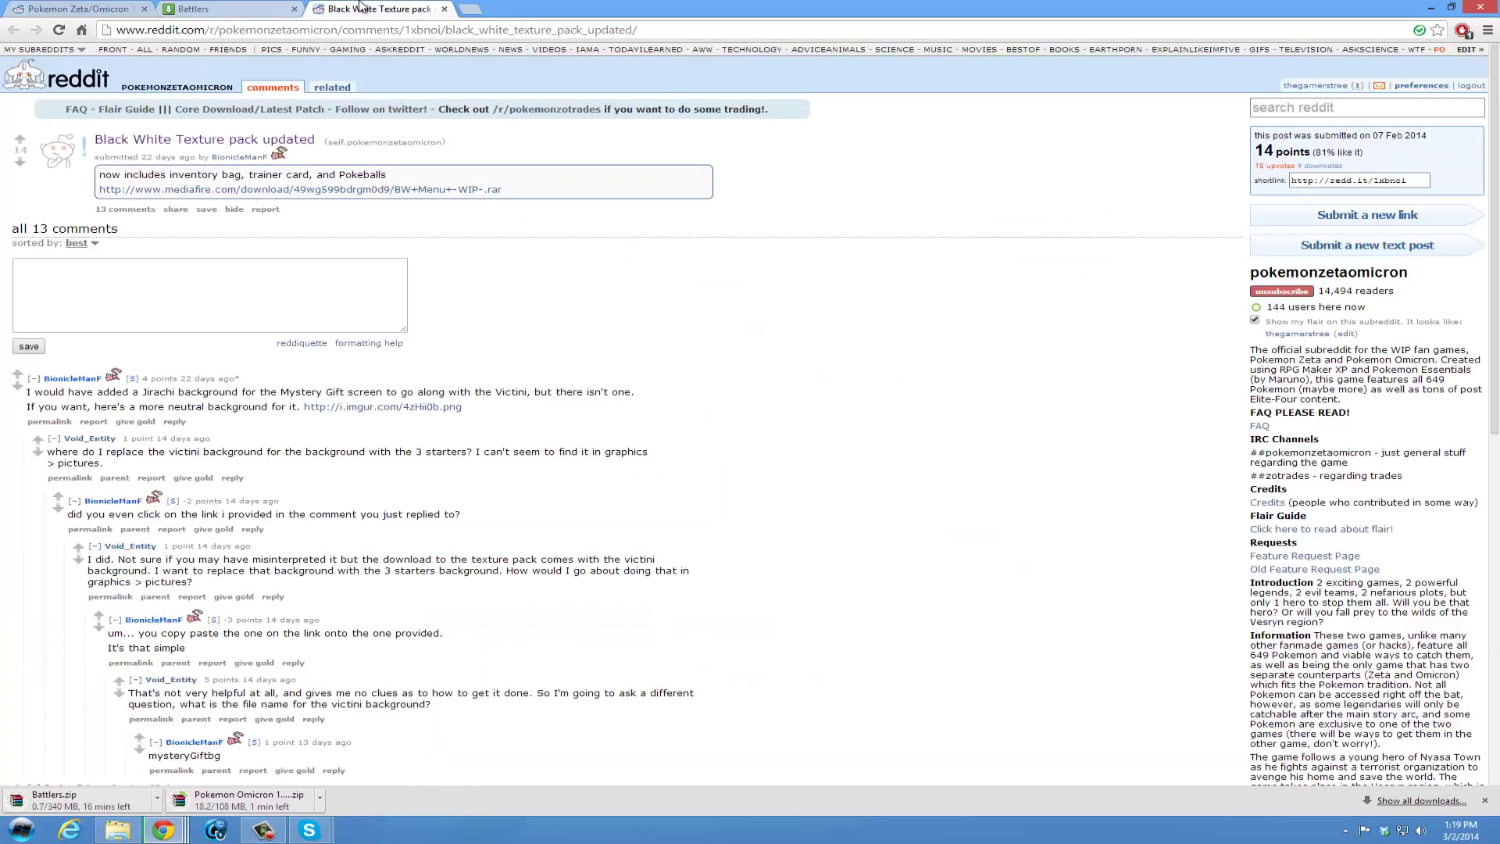
# Answer the MediaFire captcha and download the BW Menu -WIP- archive.
pyautogui.click(207, 188)
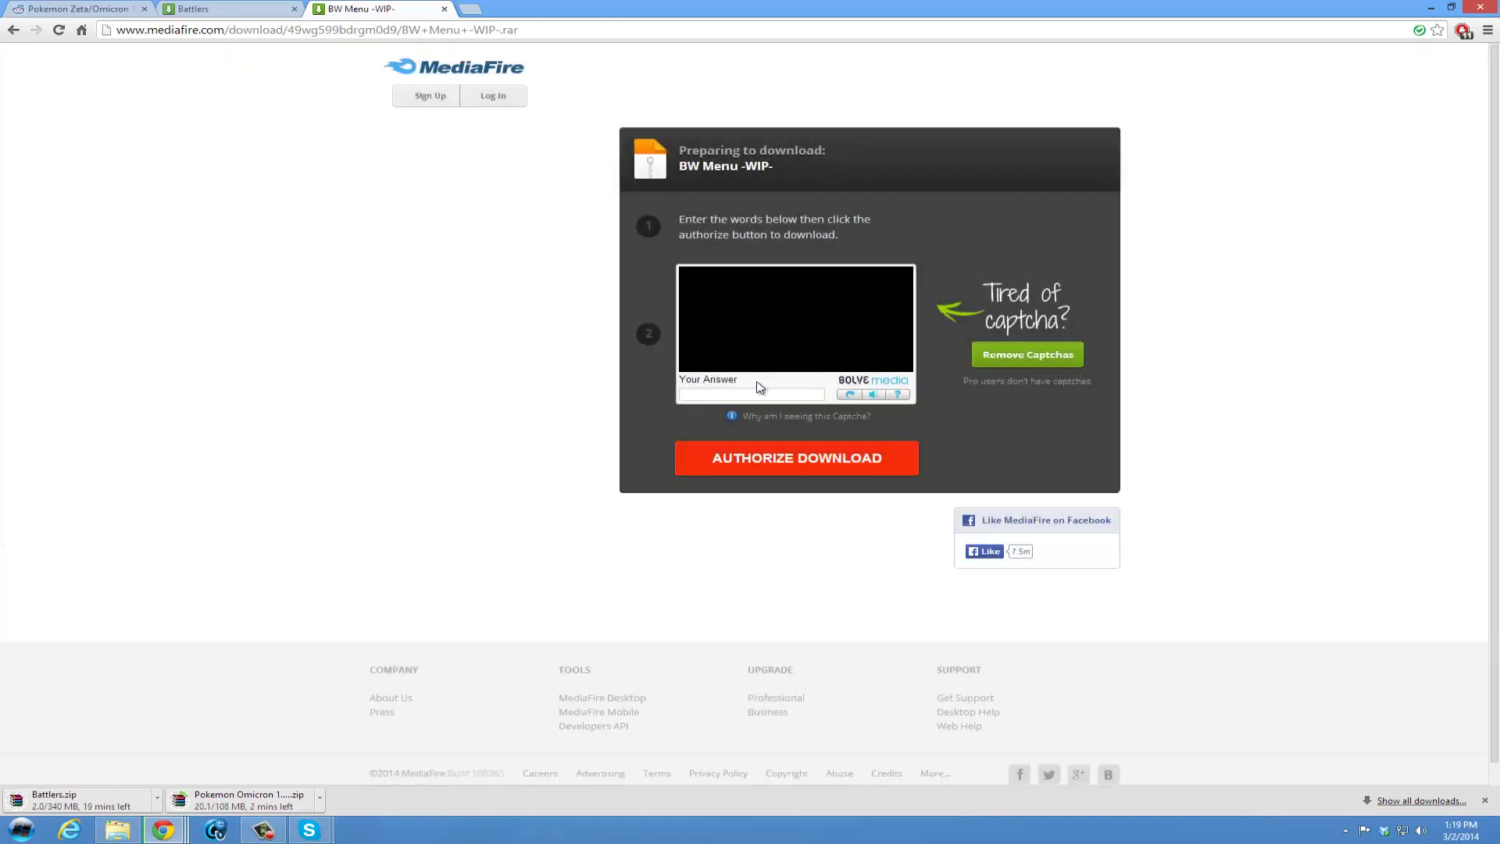
pyautogui.click(757, 393)
pyautogui.write('w')
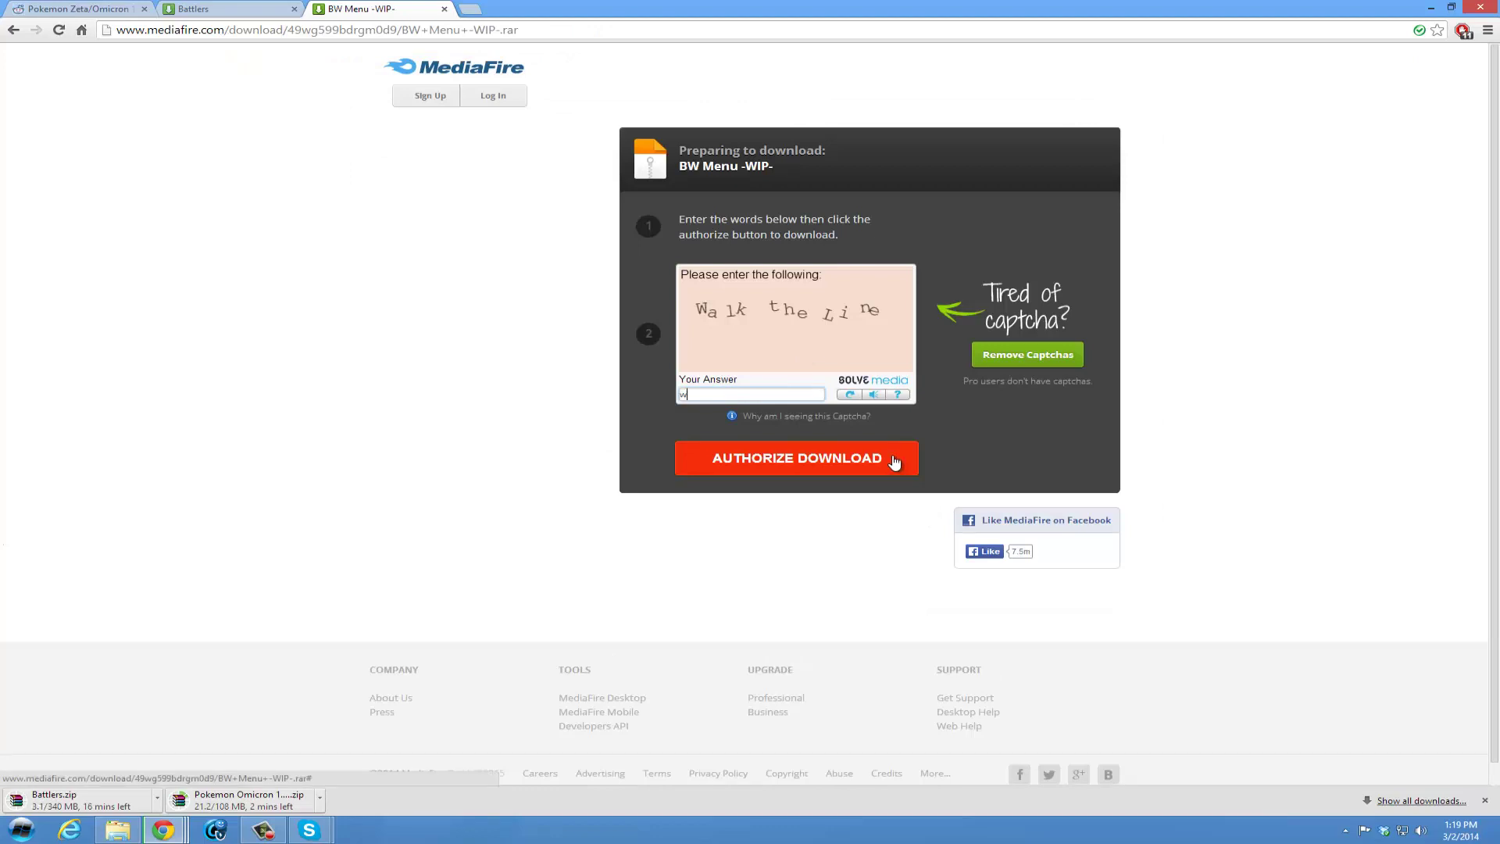
pyautogui.write('alk the line')
pyautogui.click(772, 462)
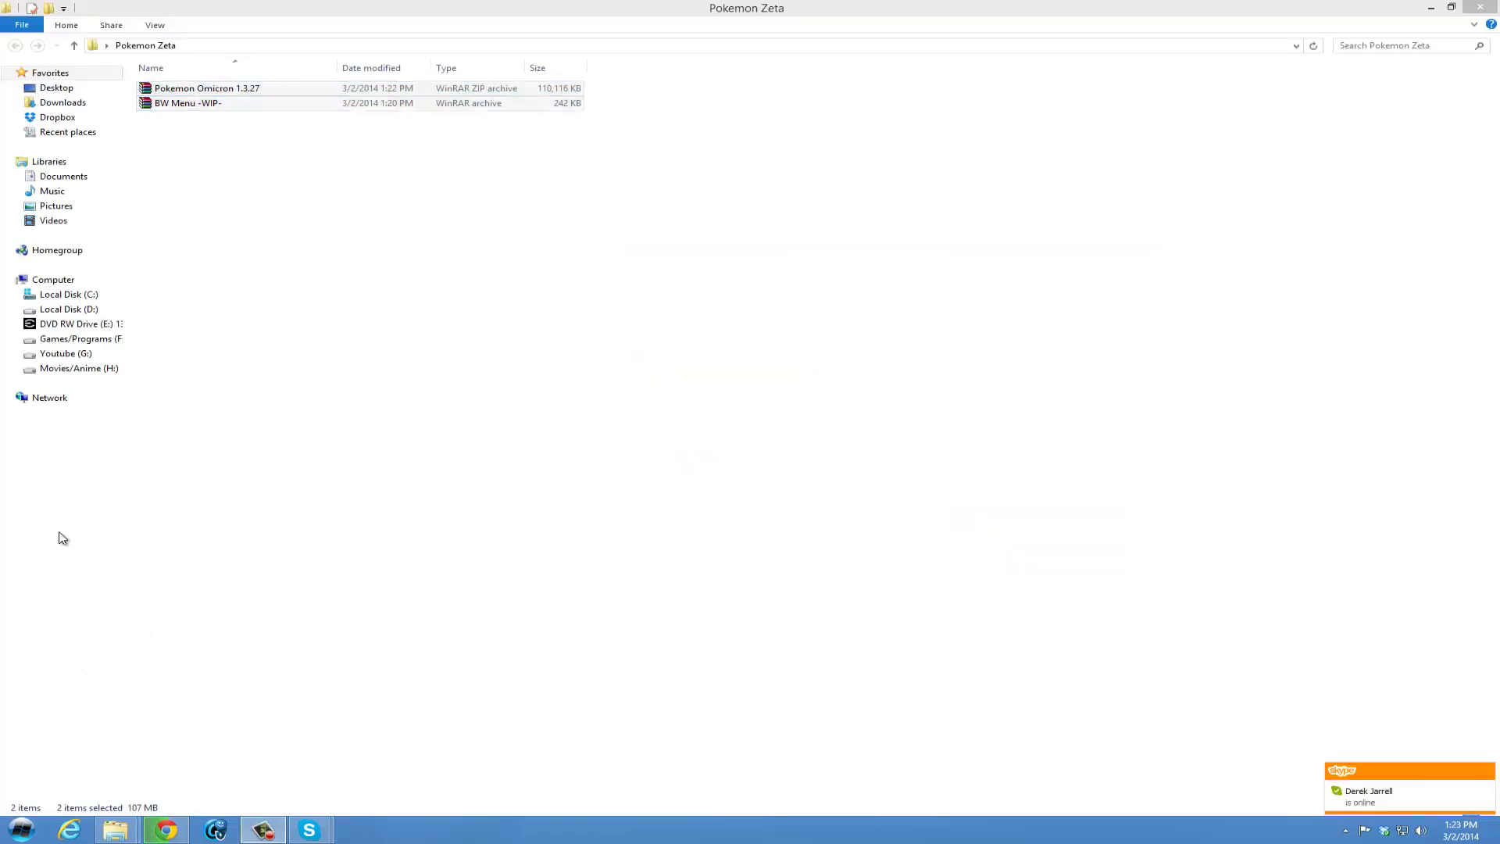
# Open Pokemon Omicron 1.3.27.zip from the Pokemon Zeta folder in a taller WinRAR window.
pyautogui.click(362, 337)
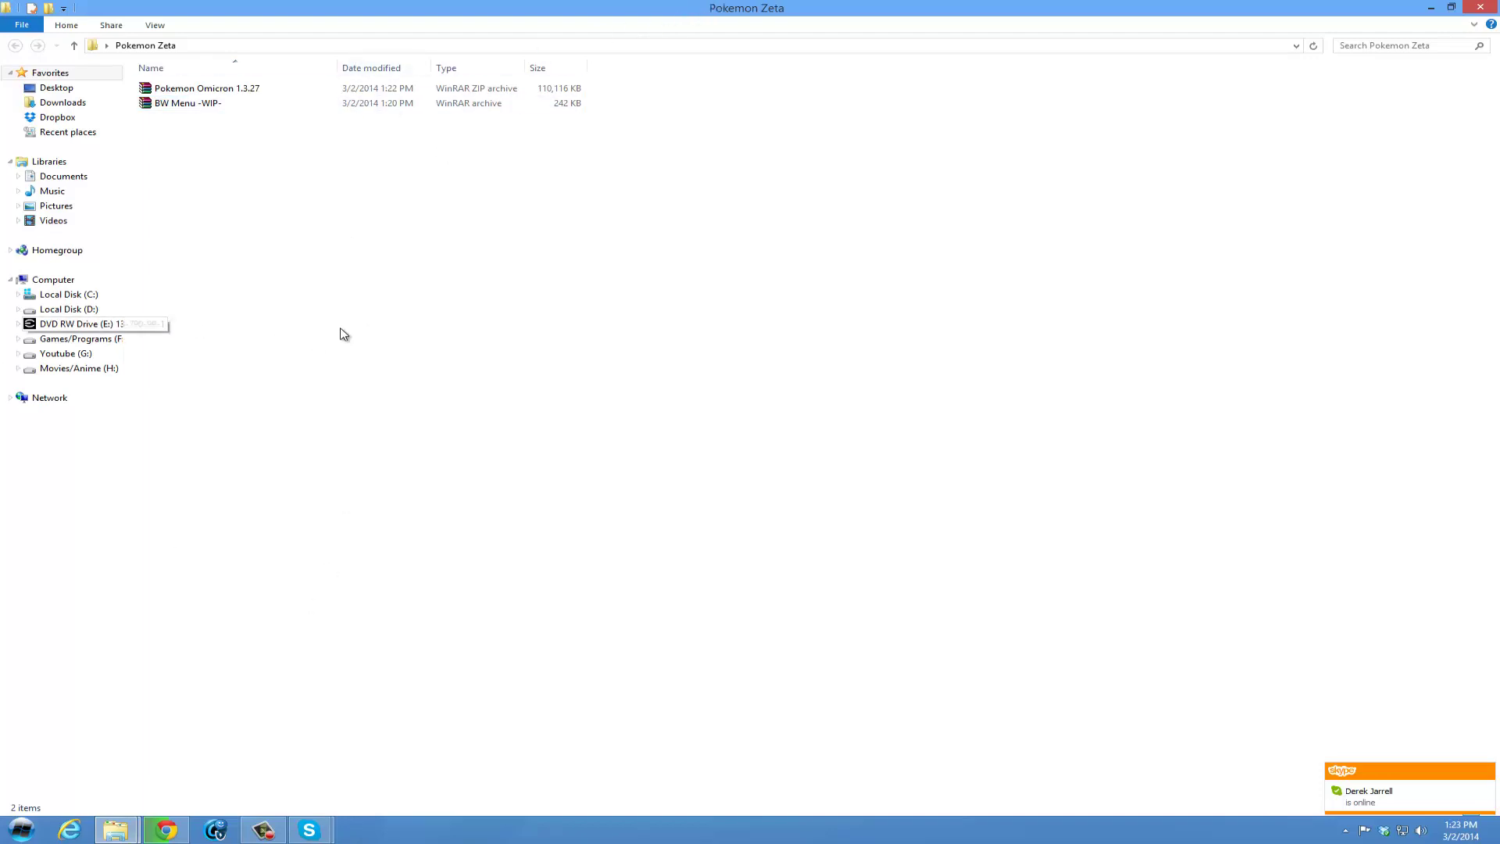
pyautogui.moveTo(357, 299); pyautogui.dragTo(193, 91)
pyautogui.click(249, 129)
pyautogui.click(232, 93)
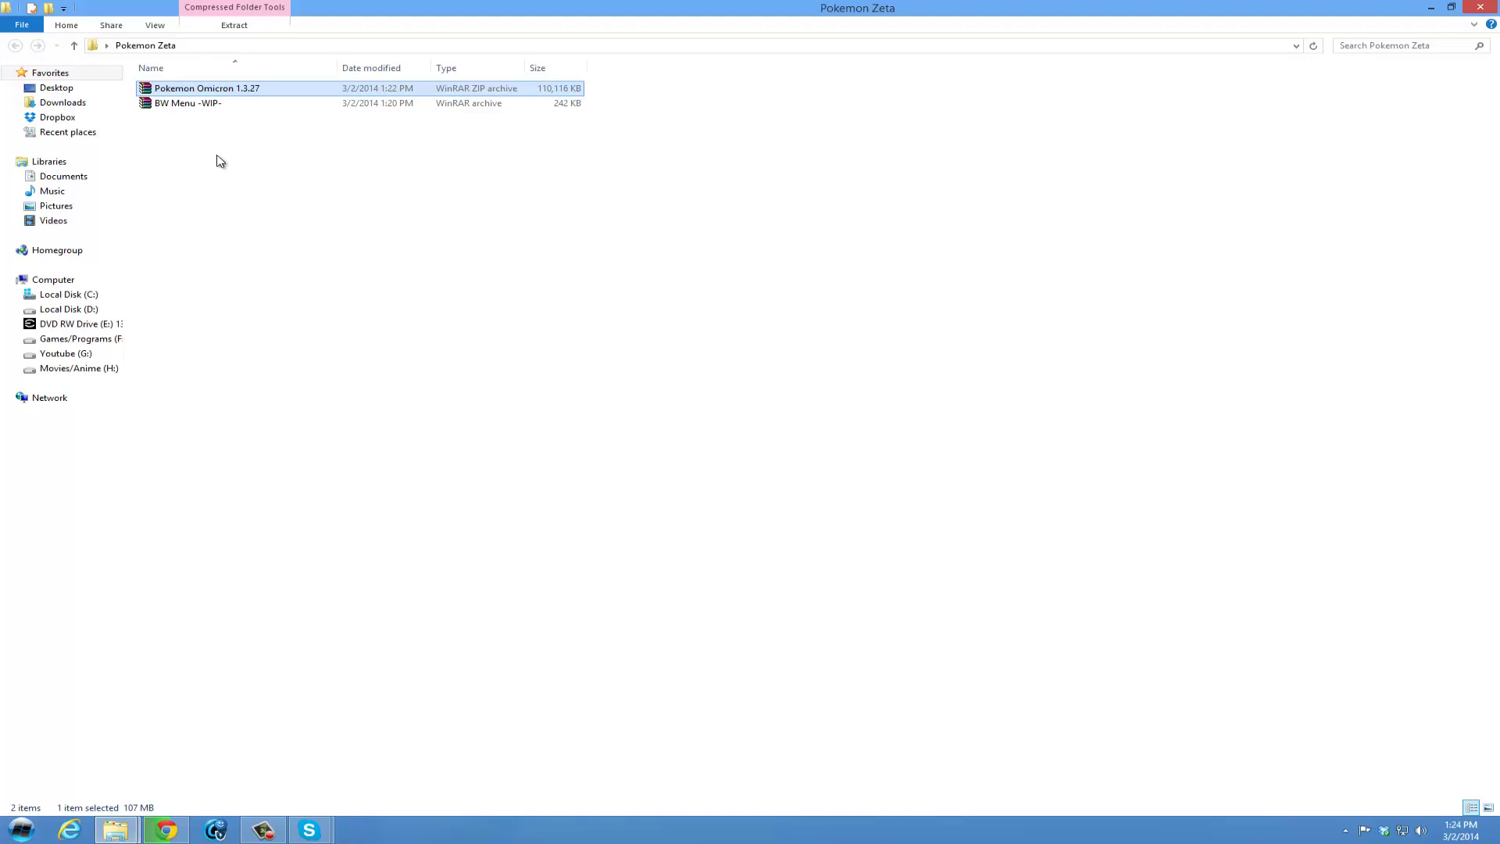
pyautogui.click(231, 106)
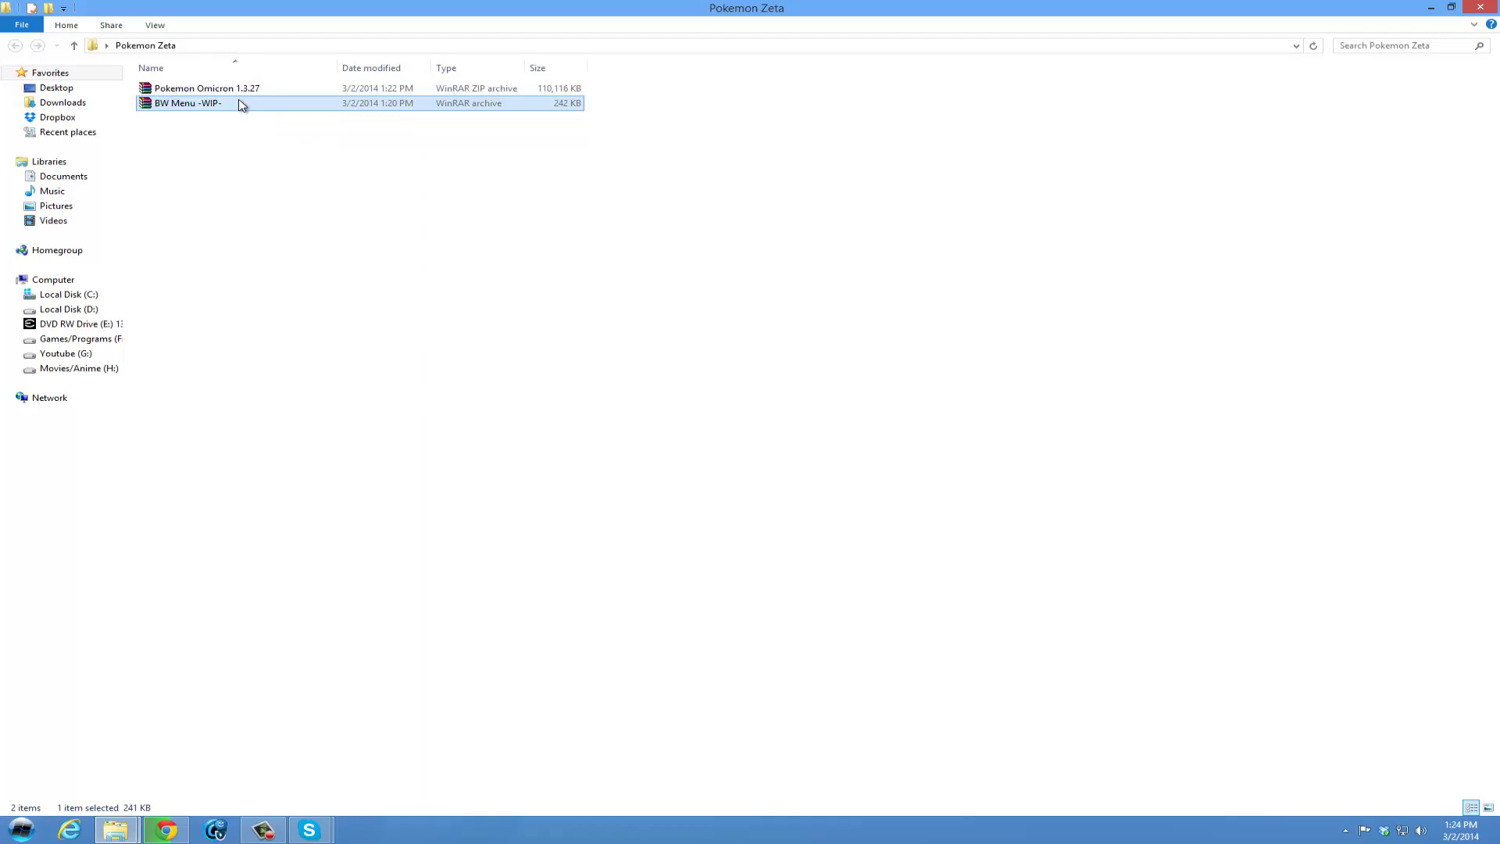
pyautogui.press('Up')
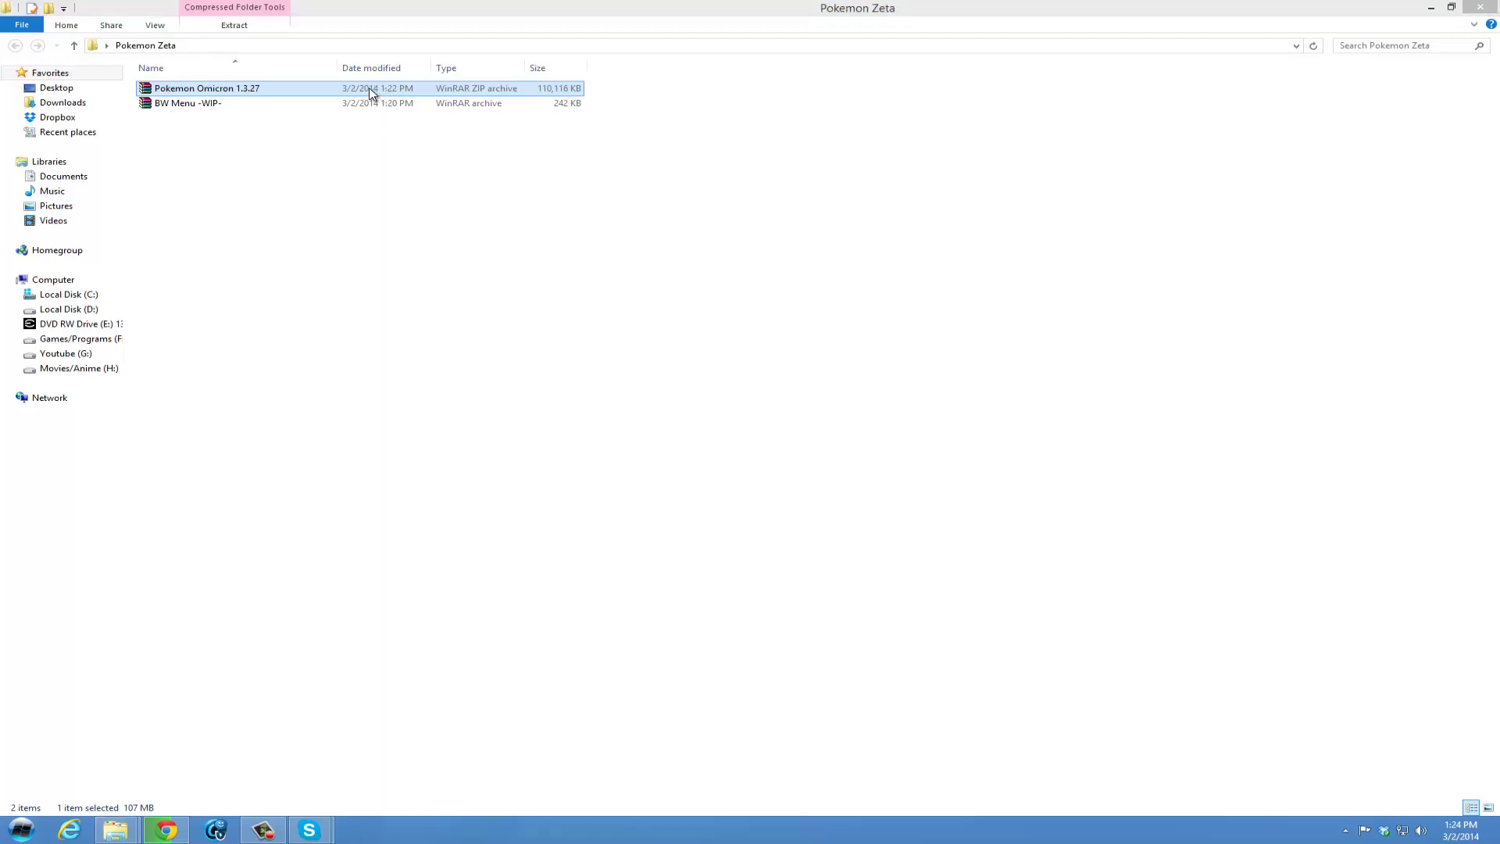
pyautogui.moveTo(463, 150); pyautogui.dragTo(784, 155)
# Drag the Pokemon Omicron 1.3.27 folder from WinRAR into Pokemon Zeta, then return to Chrome.
pyautogui.click(462, 269)
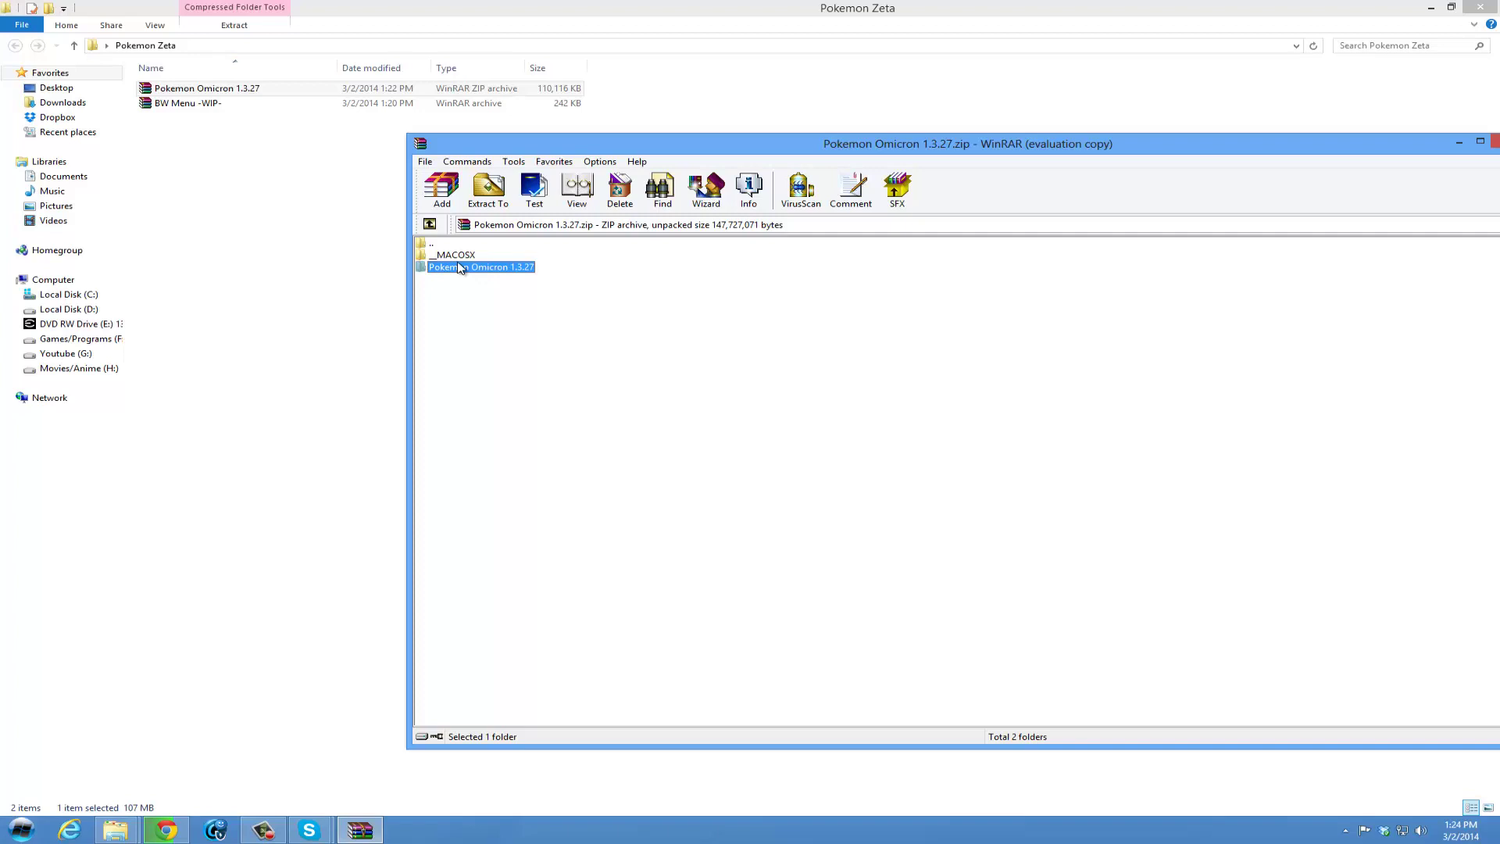
pyautogui.moveTo(462, 269); pyautogui.dragTo(226, 224)
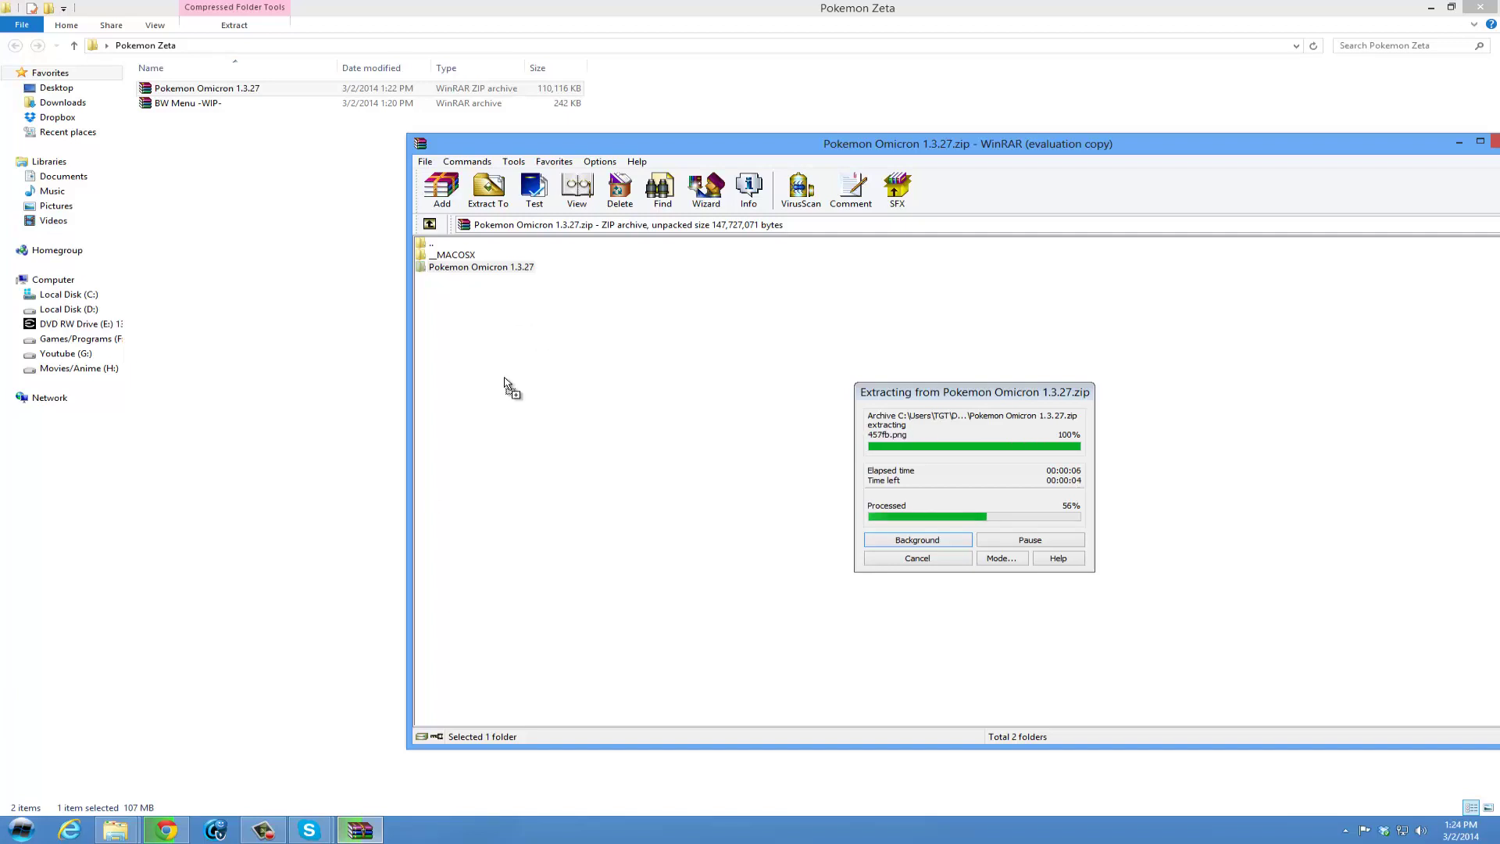
pyautogui.click(165, 829)
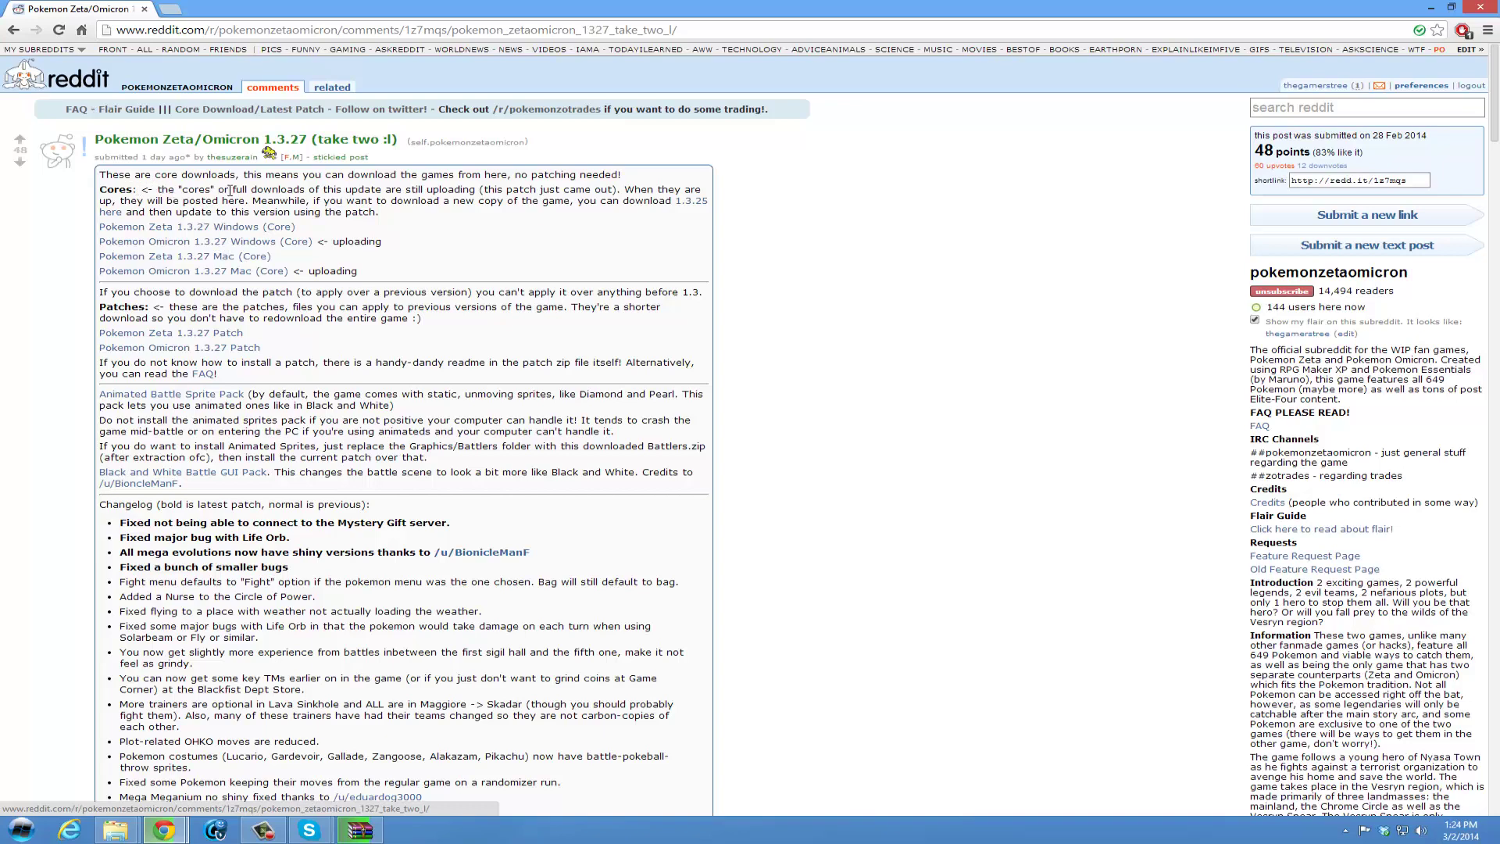
pyautogui.moveTo(168, 190); pyautogui.dragTo(672, 189)
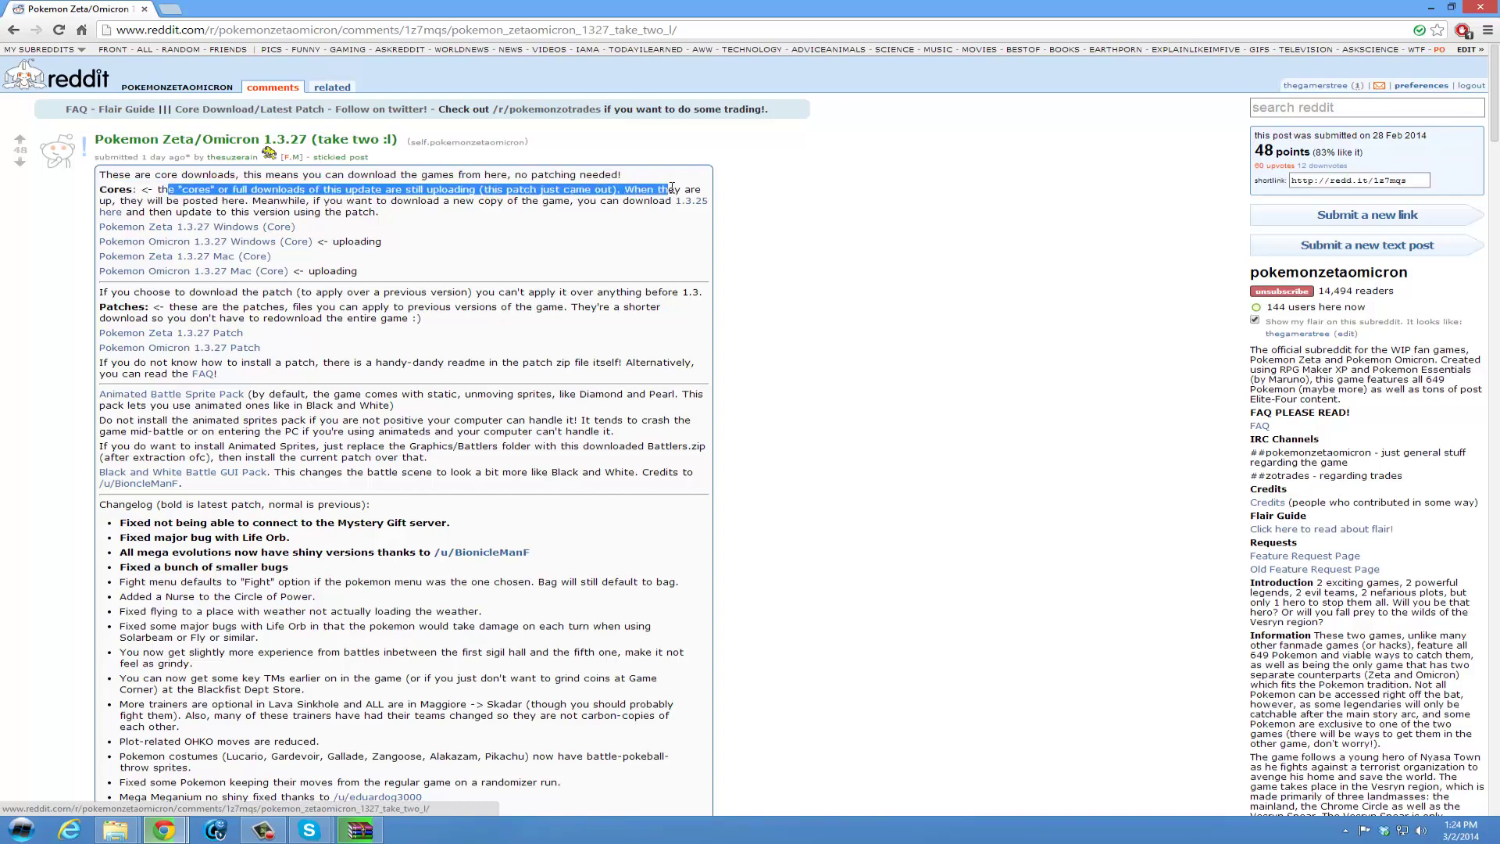
pyautogui.click(573, 240)
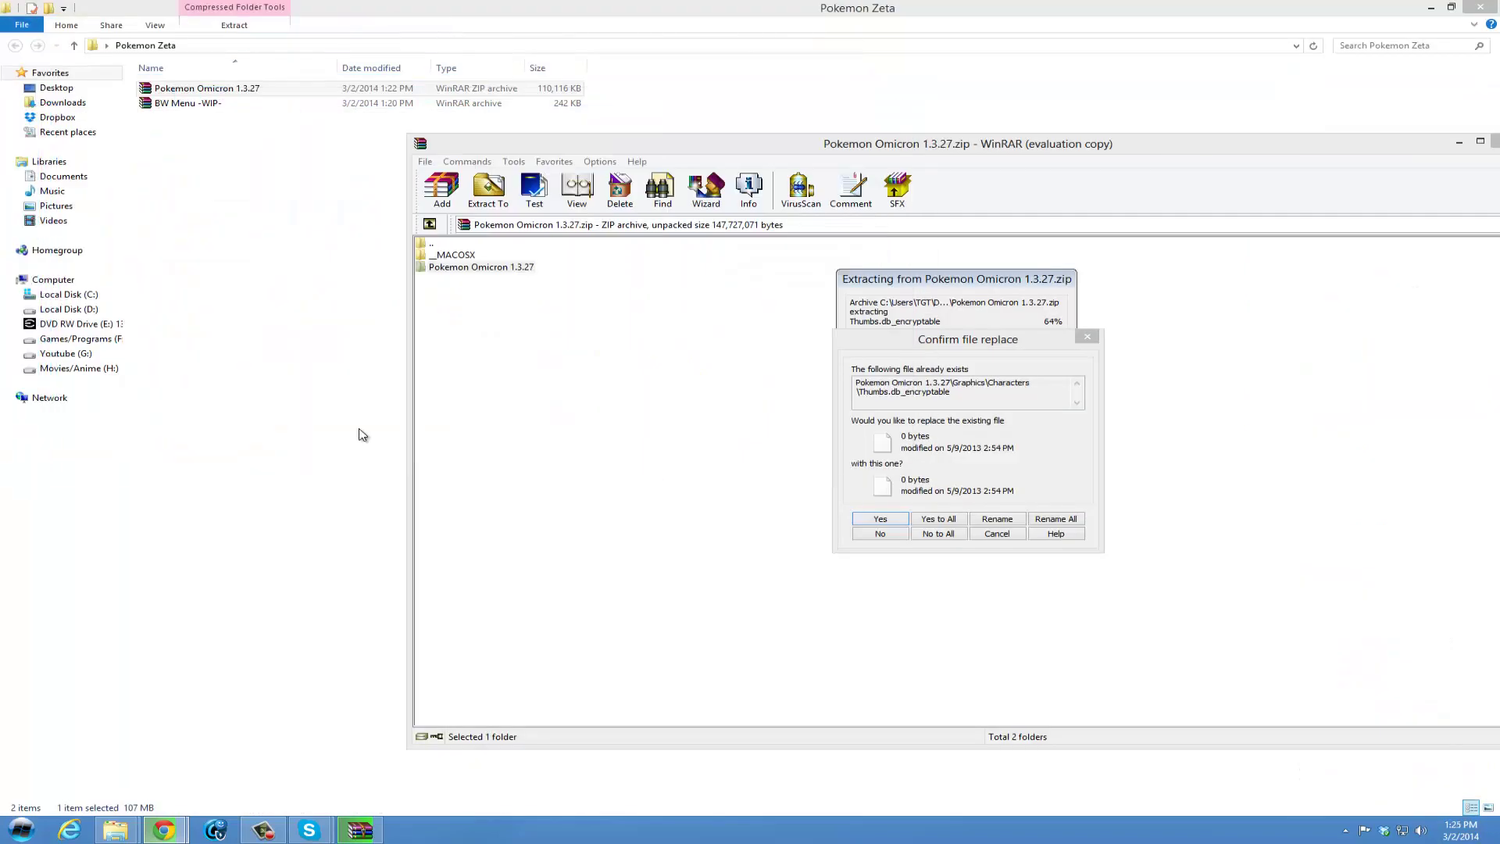
# Replace all existing files to finish extraction and open the extracted Pokemon Omicron 1.3.27 folder.
pyautogui.click(936, 522)
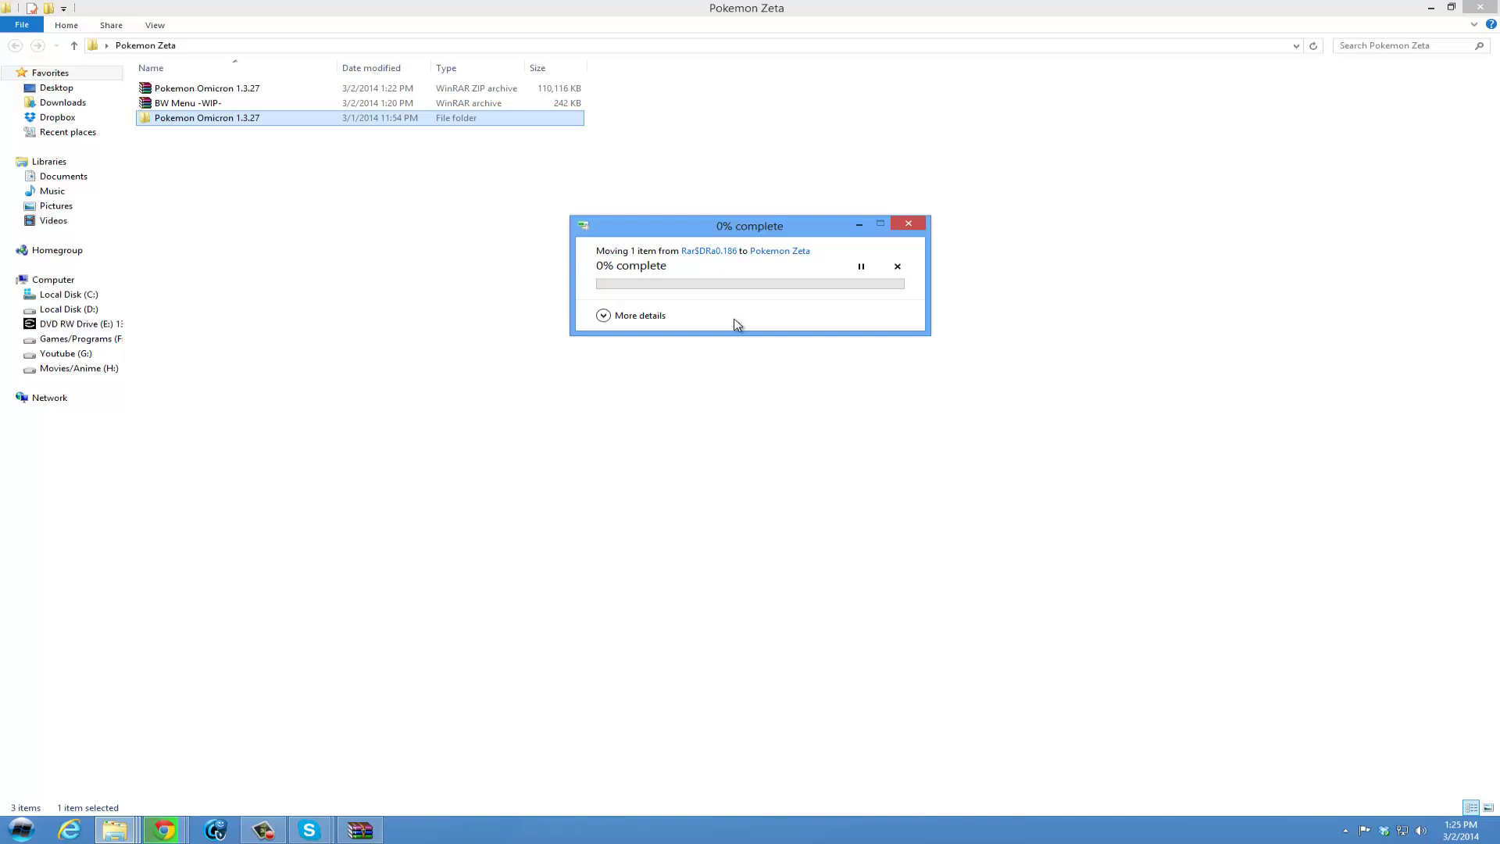
pyautogui.doubleClick(286, 122)
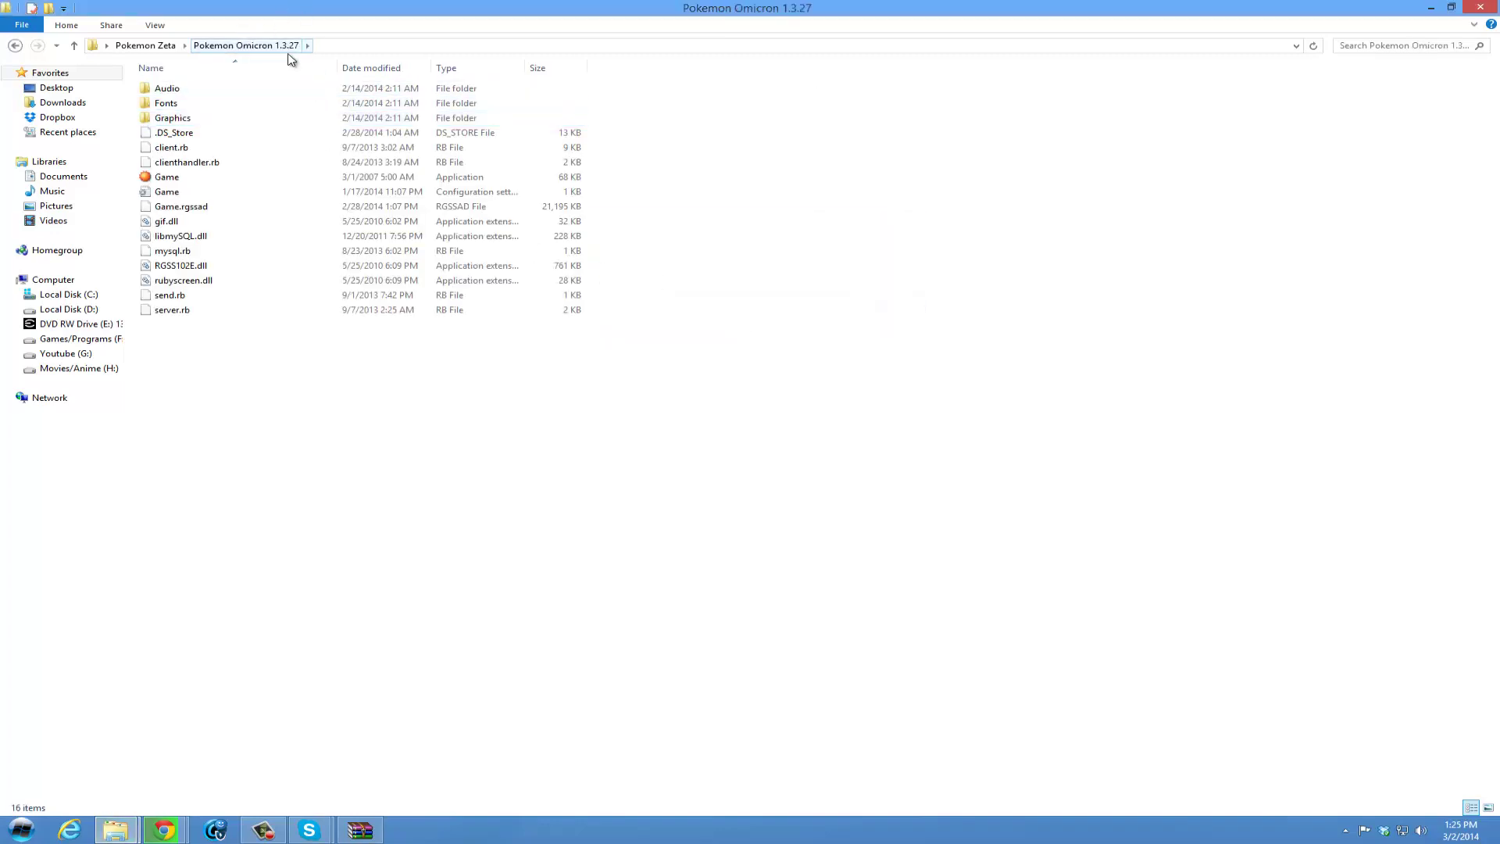
# Launch Game past the security warning and lower Pokemon Omicron's volume to 28 in the mixer.
pyautogui.doubleClick(164, 178)
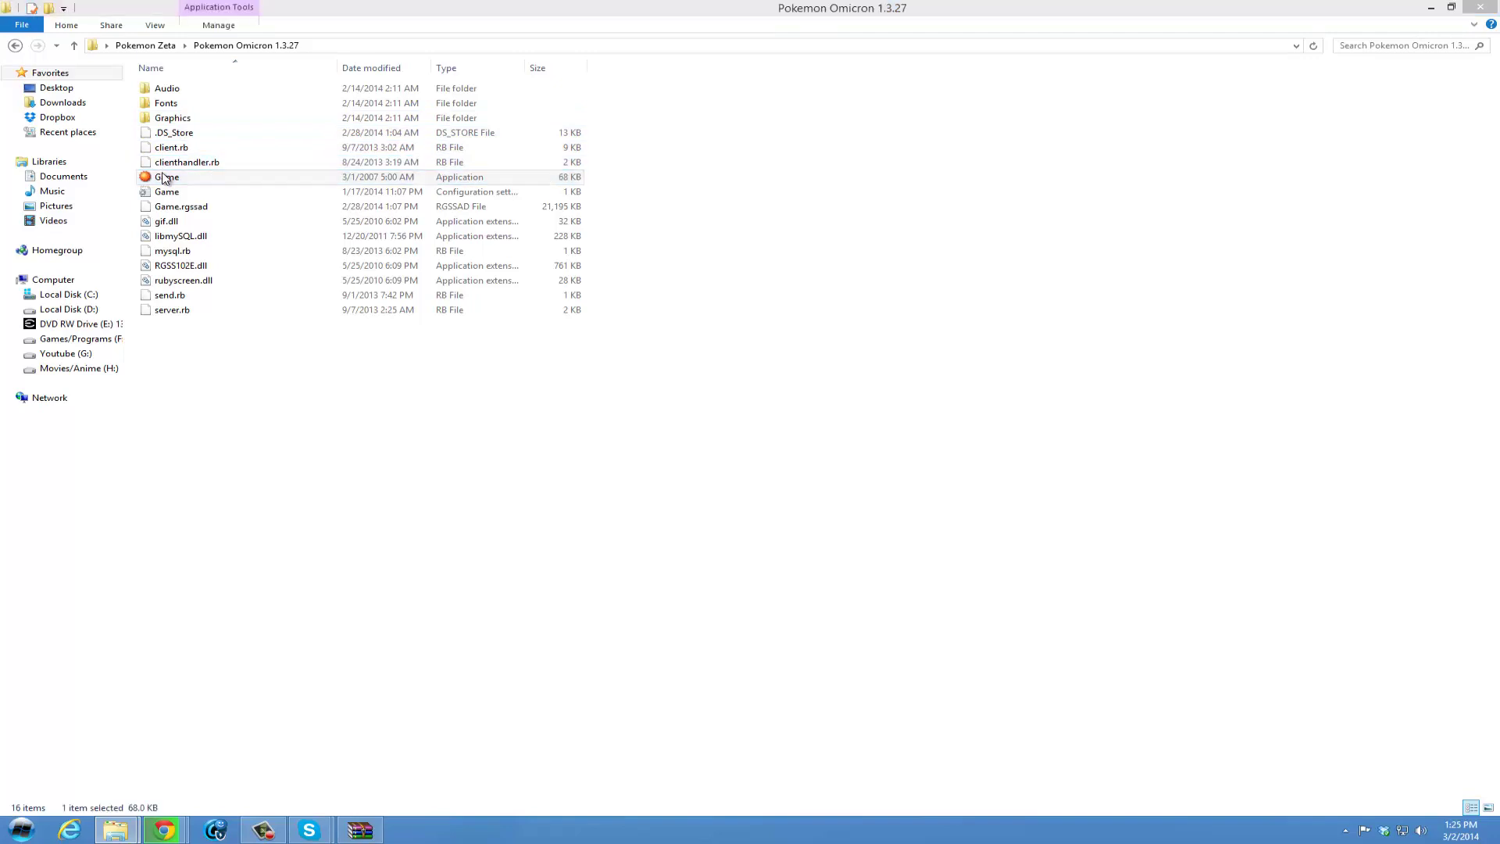
pyautogui.click(822, 443)
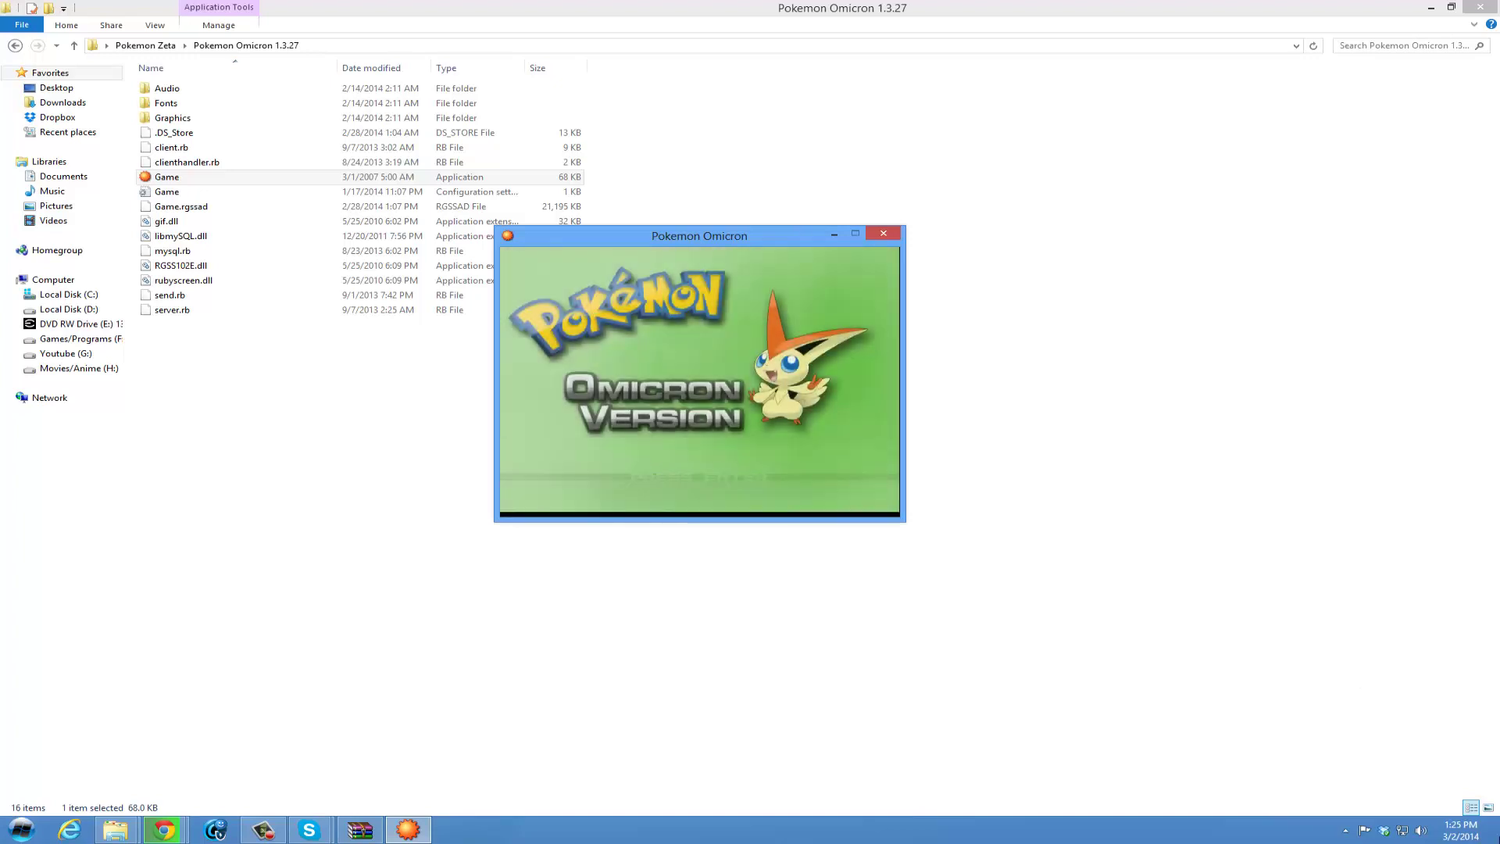
pyautogui.click(1421, 831)
pyautogui.click(1424, 791)
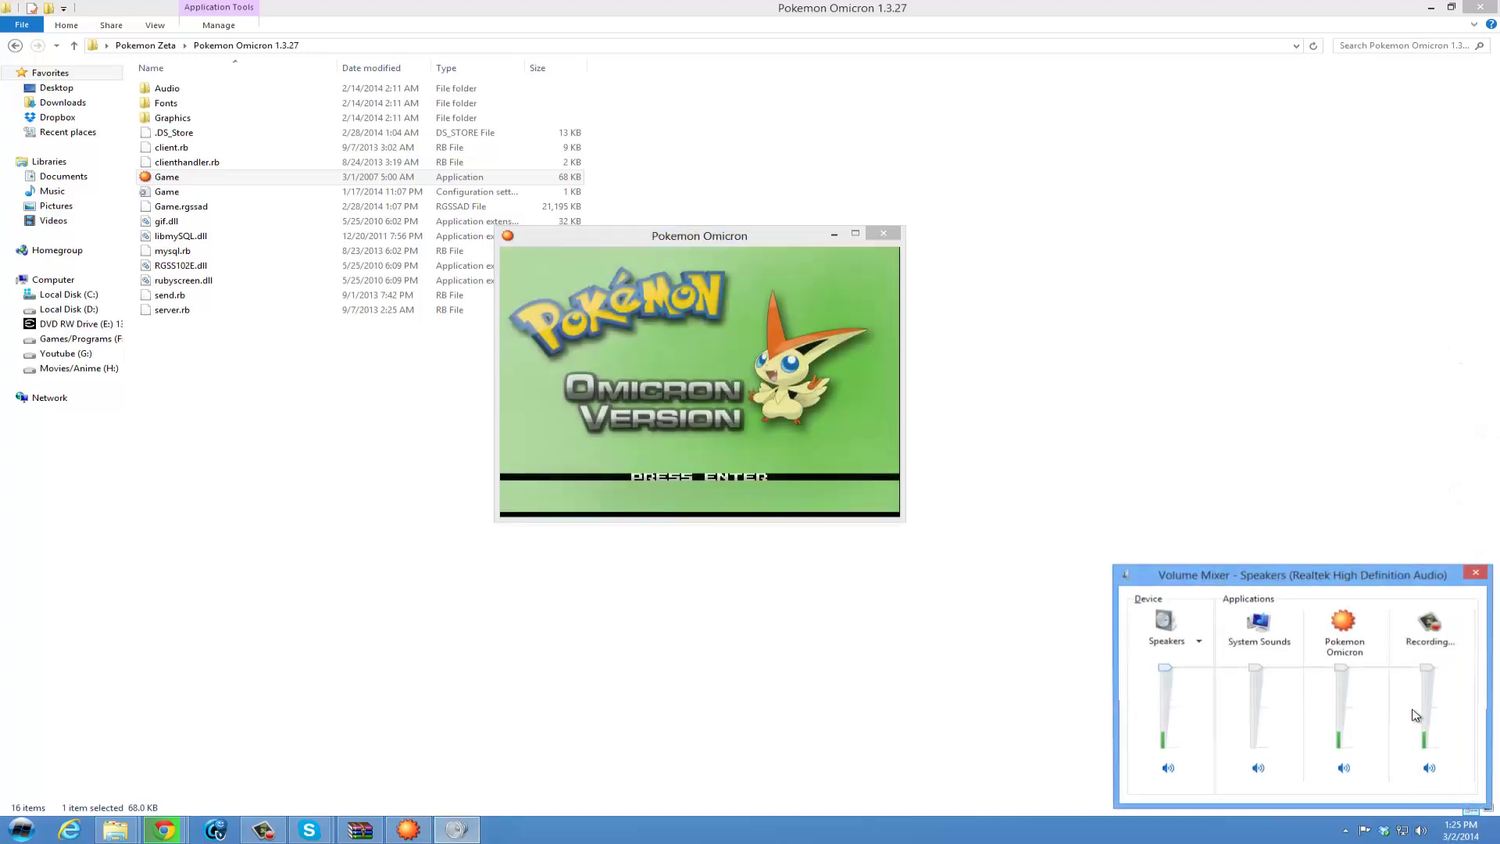
pyautogui.moveTo(1345, 674); pyautogui.dragTo(1343, 738)
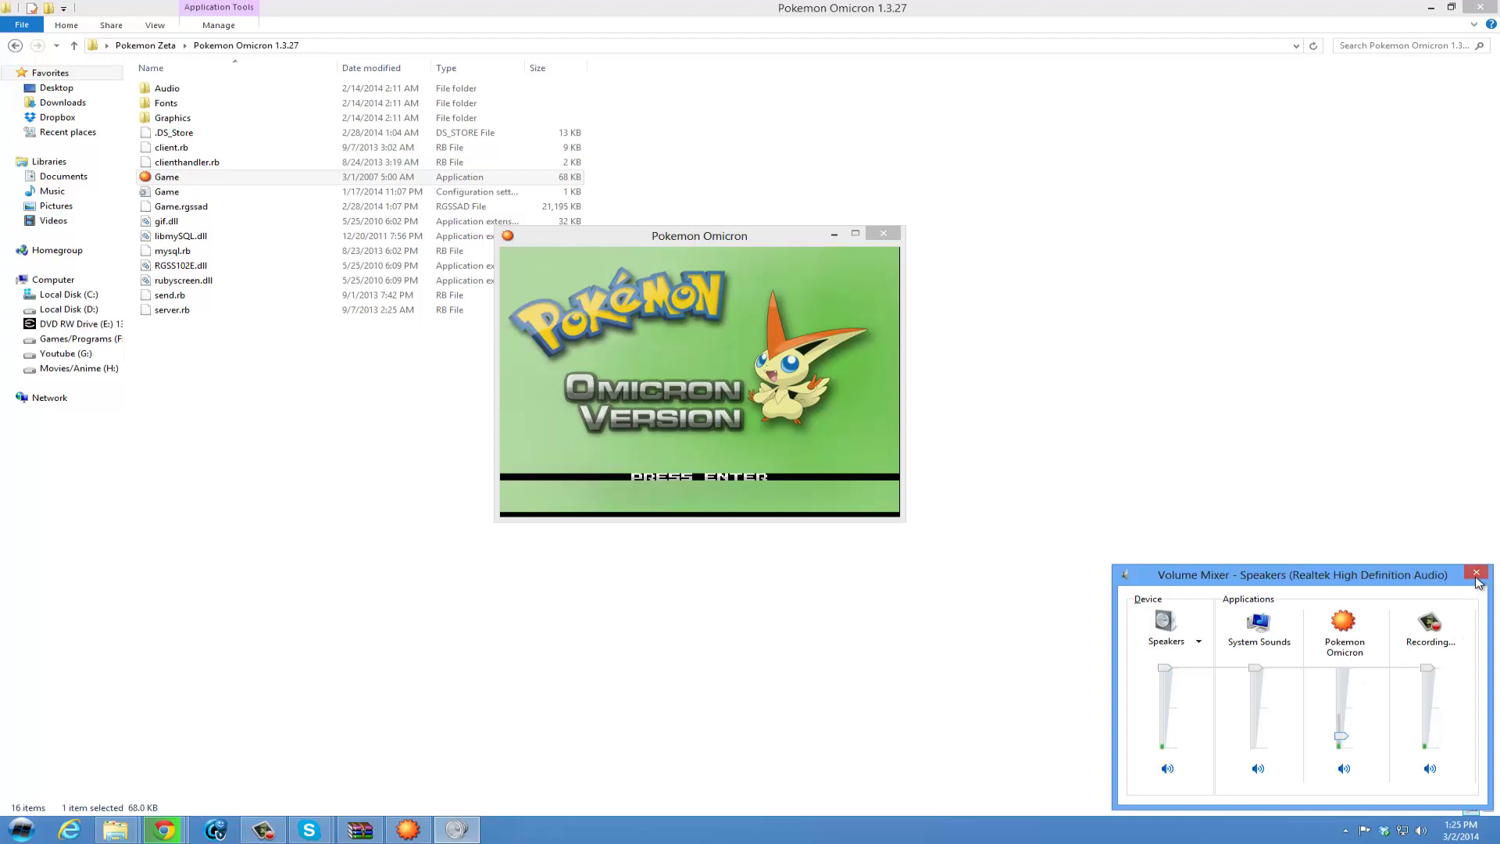
# Dismiss the missing-fonts messages and open Options from the title menu.
pyautogui.click(1477, 575)
pyautogui.click(683, 495)
pyautogui.press('Return')
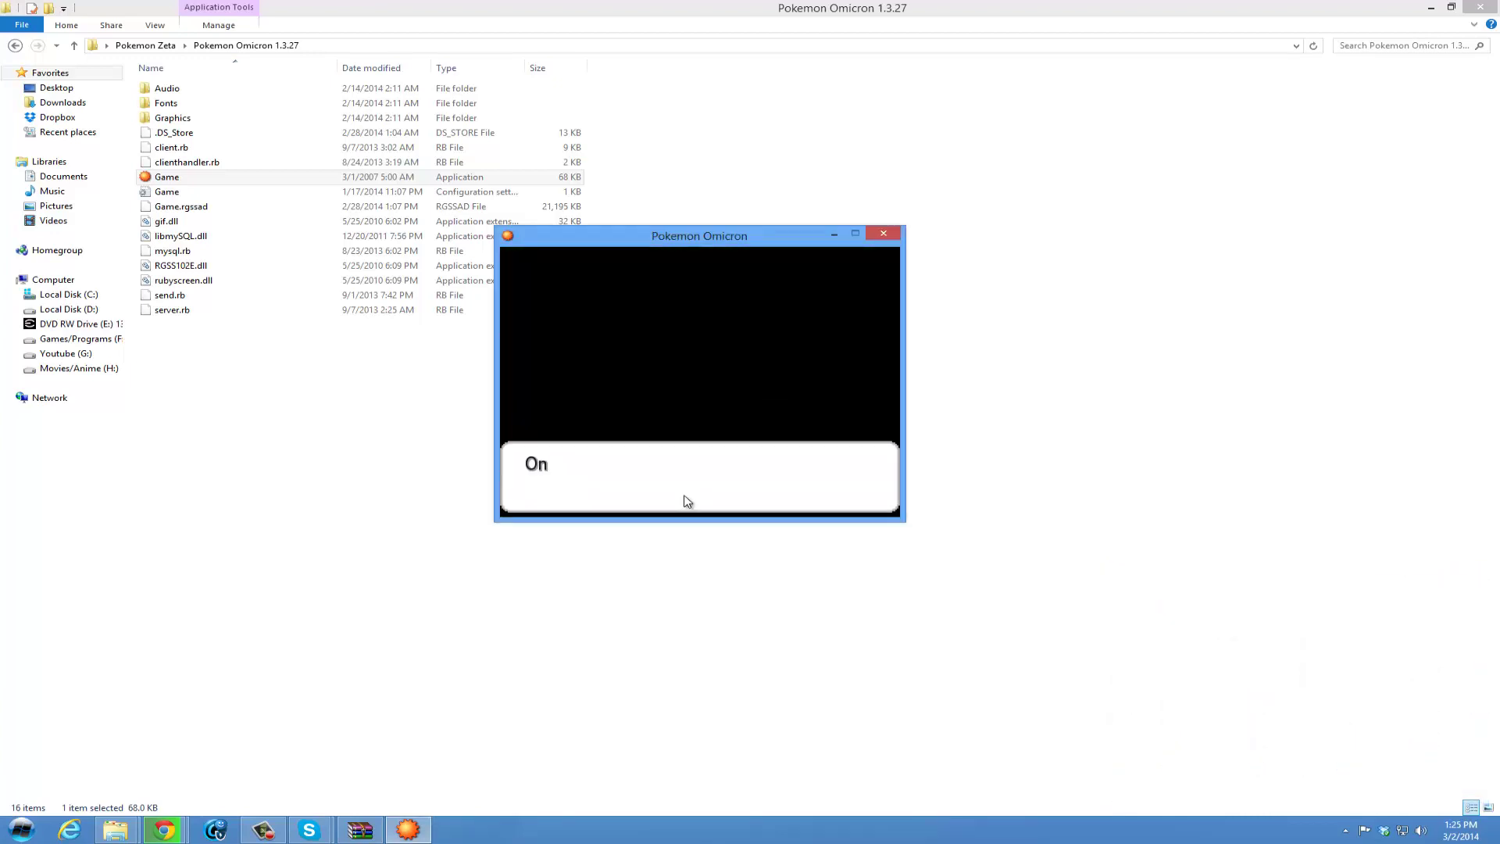
pyautogui.press('Return')
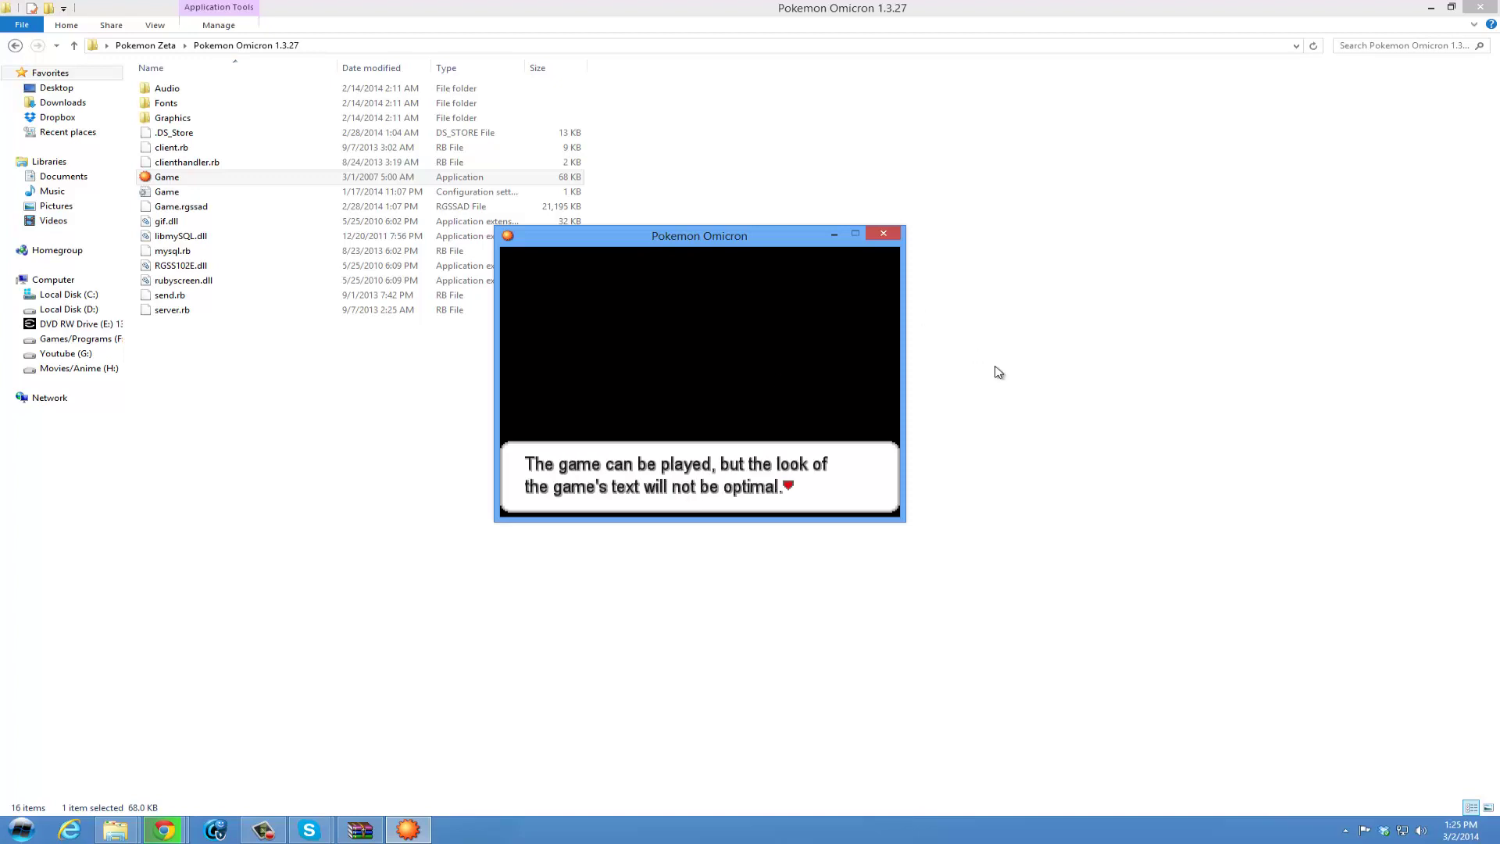
pyautogui.press('Return')
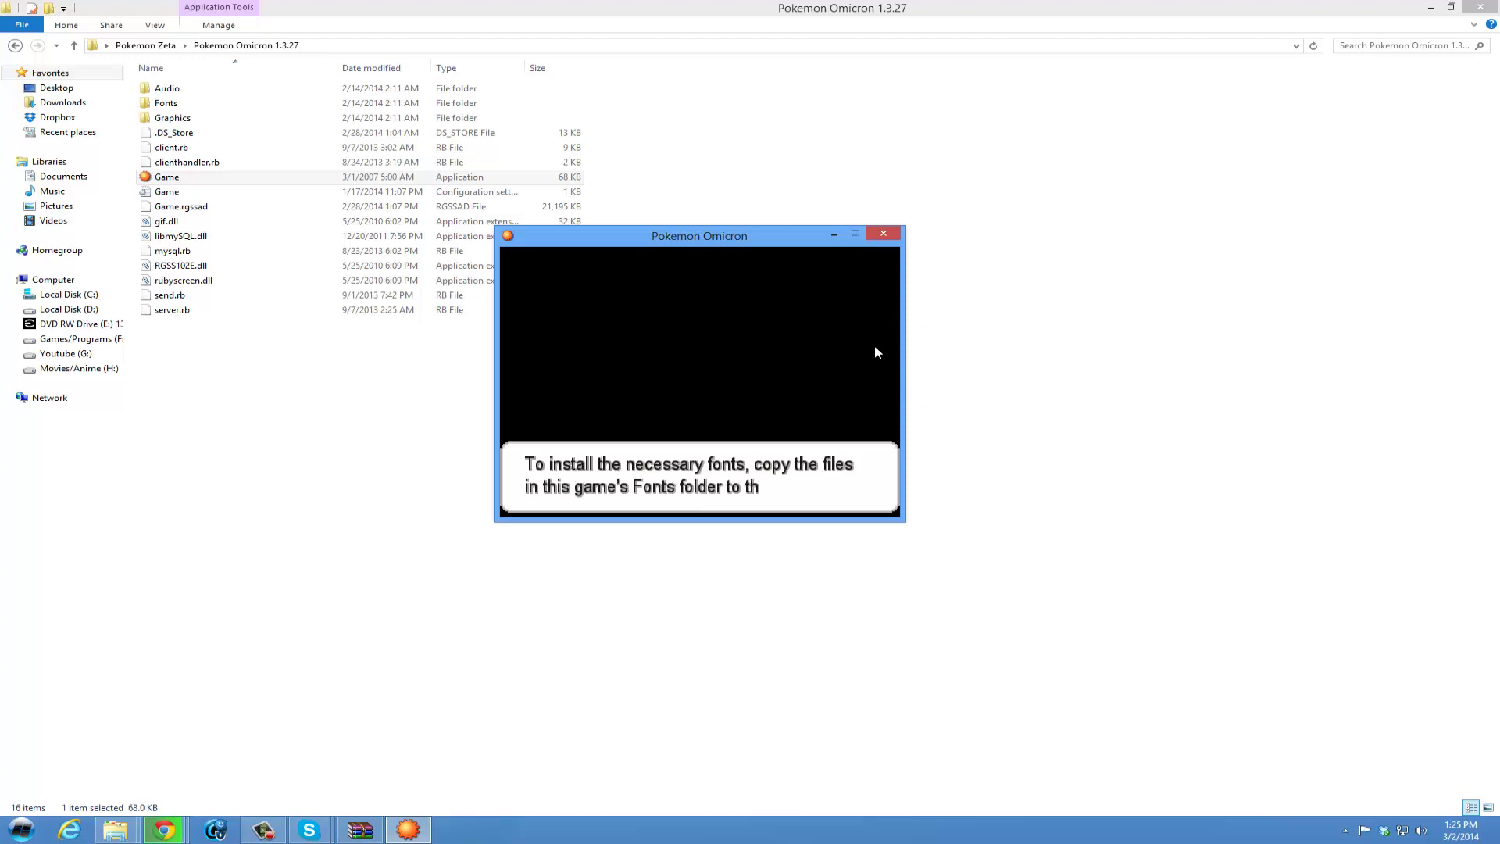
pyautogui.press('Return')
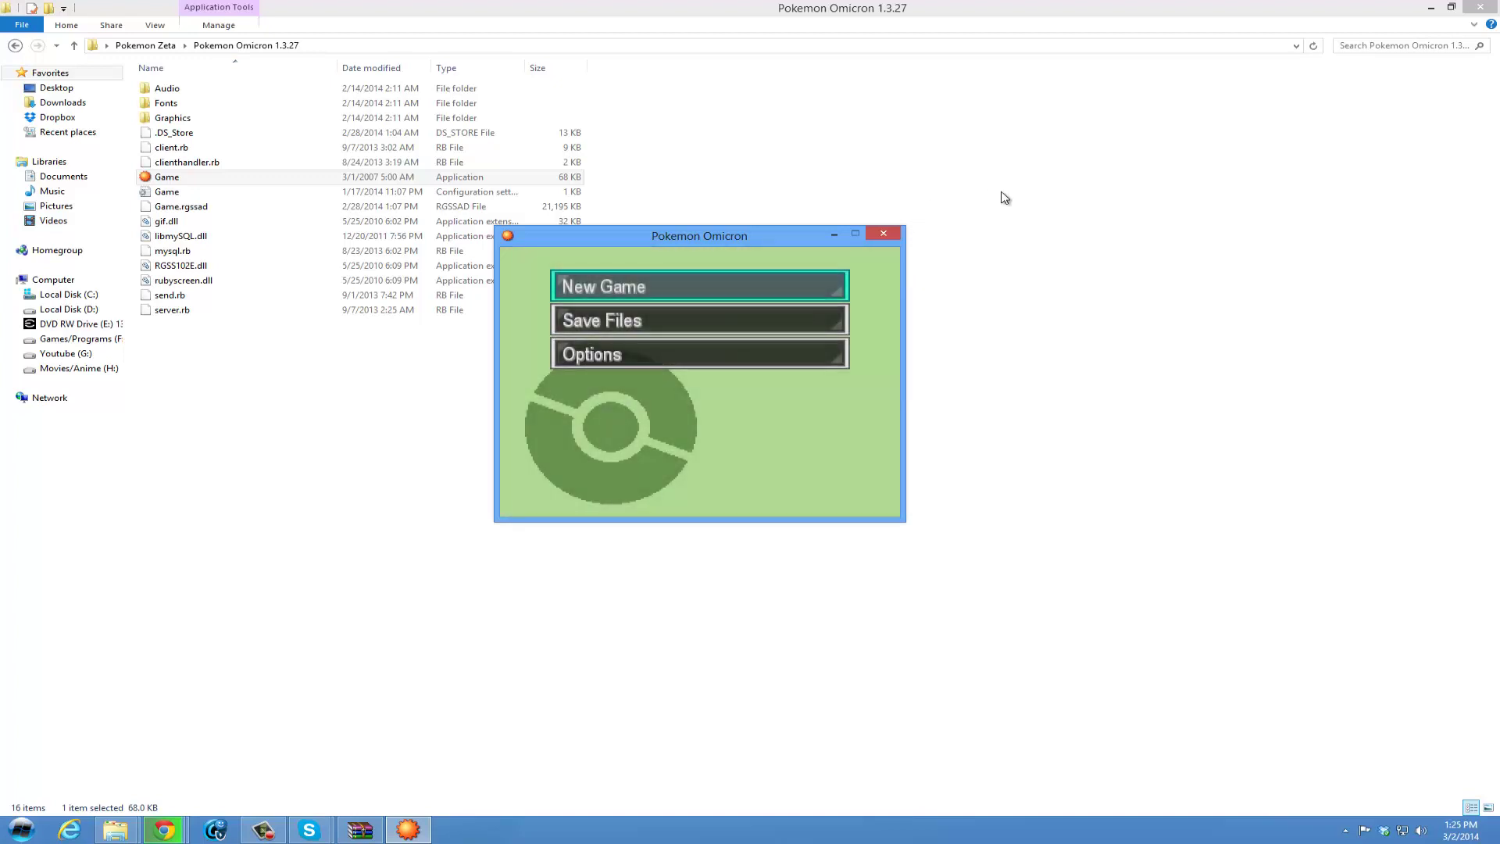
pyautogui.press('Down')
pyautogui.press('Down')
pyautogui.press('Return')
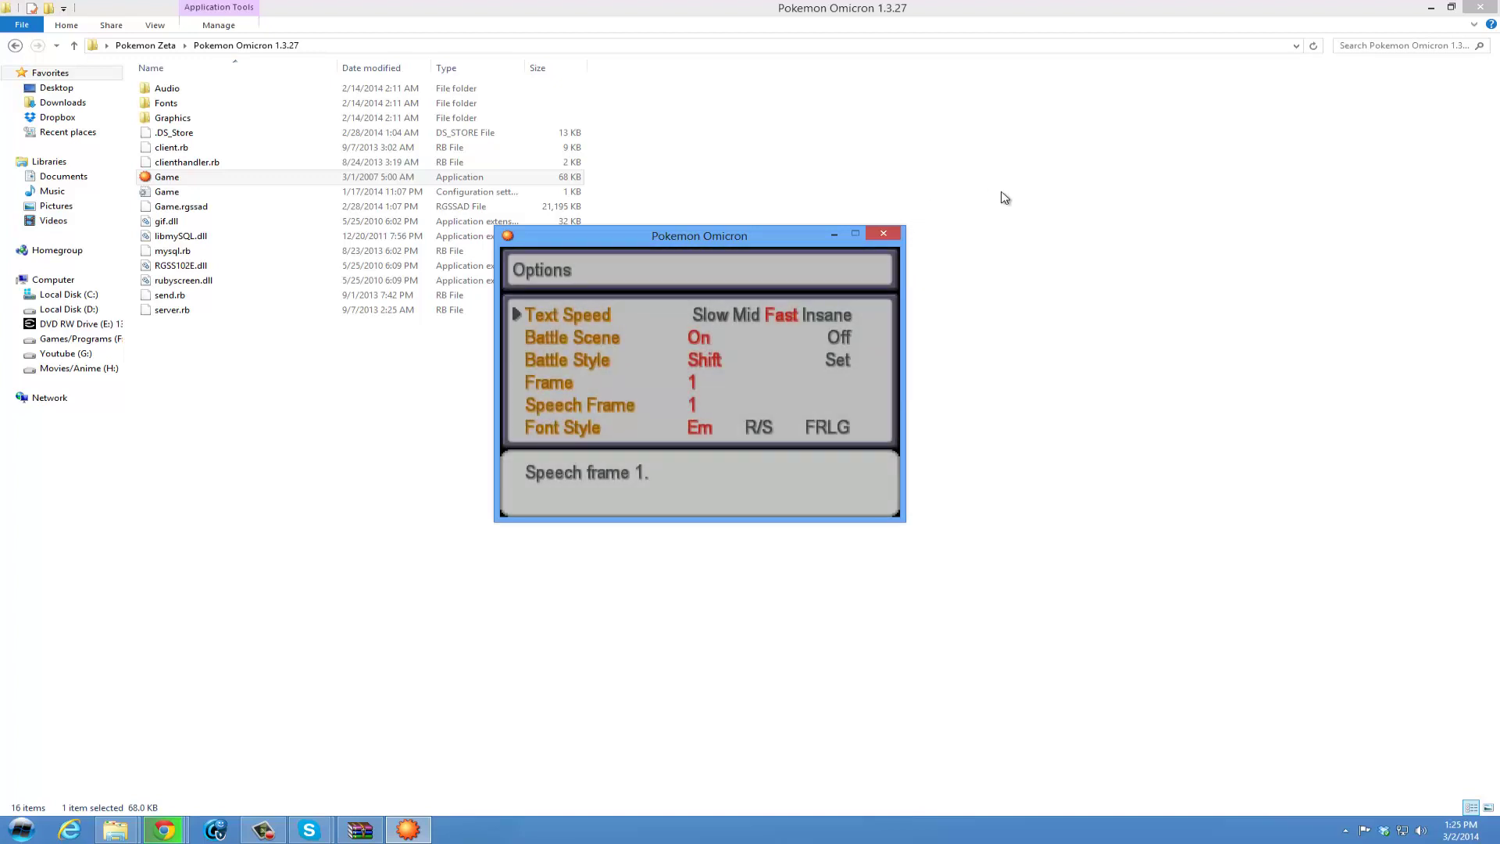
pyautogui.press('Down')
pyautogui.press('Down')
pyautogui.press('Down')
pyautogui.press('Down')
pyautogui.press('Down')
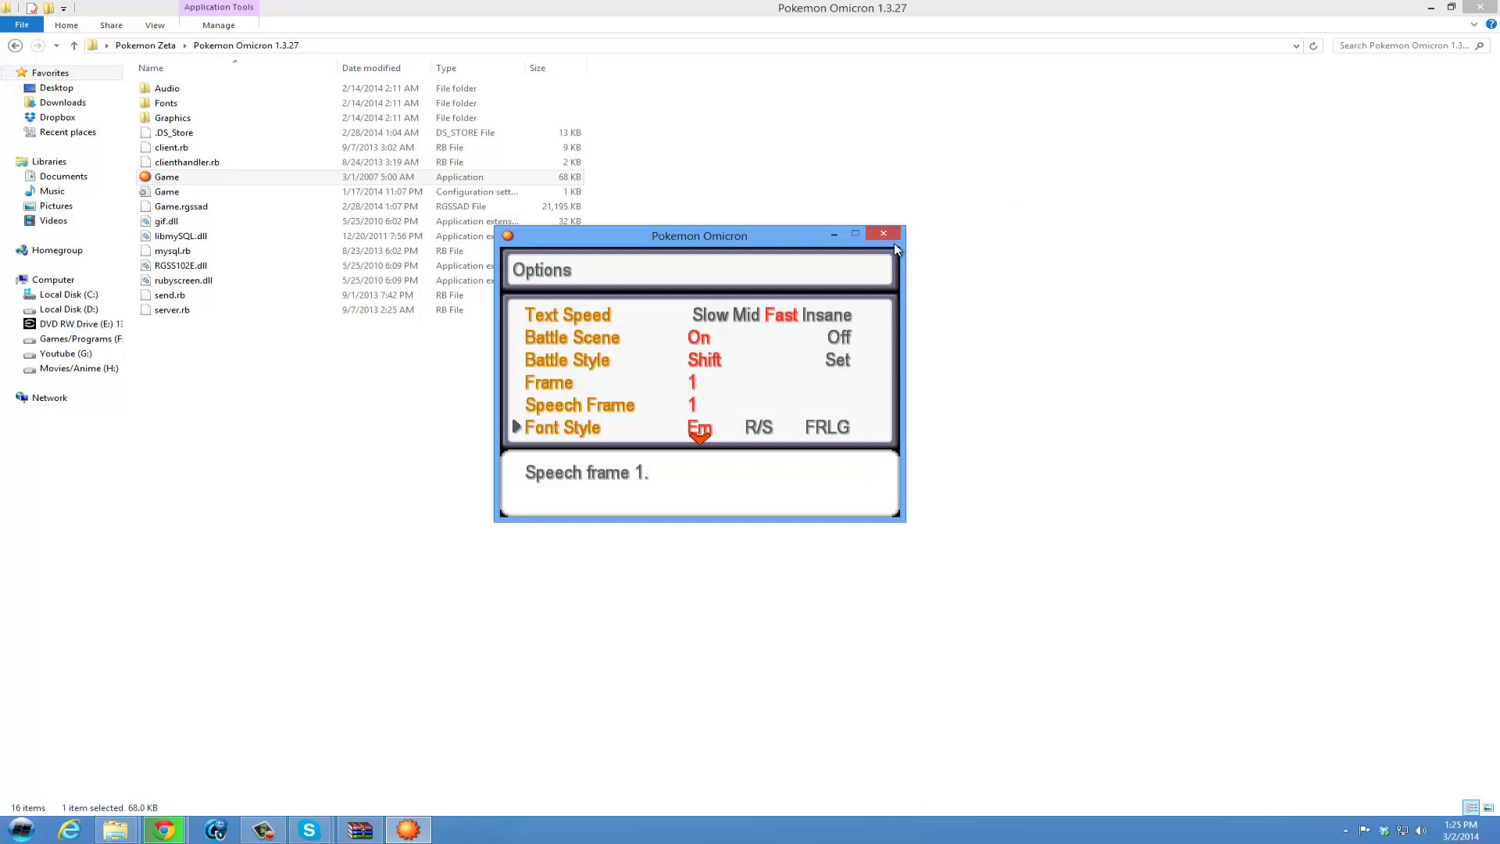
# Install all nine fonts from the game's Fonts folder, replacing the existing Power Green font.
pyautogui.click(885, 232)
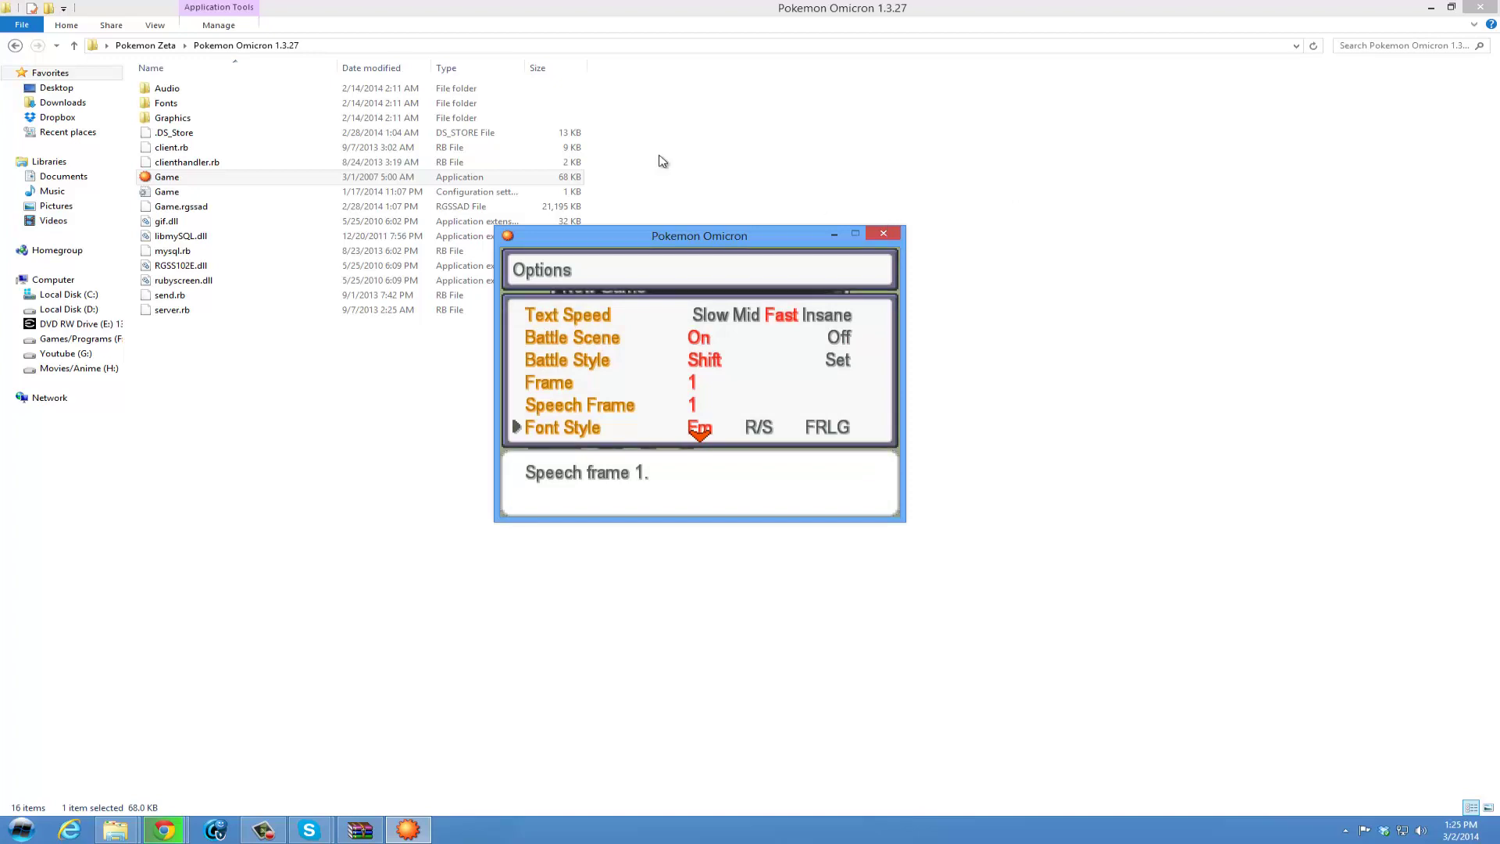
pyautogui.doubleClick(313, 104)
pyautogui.moveTo(288, 273); pyautogui.dragTo(177, 74)
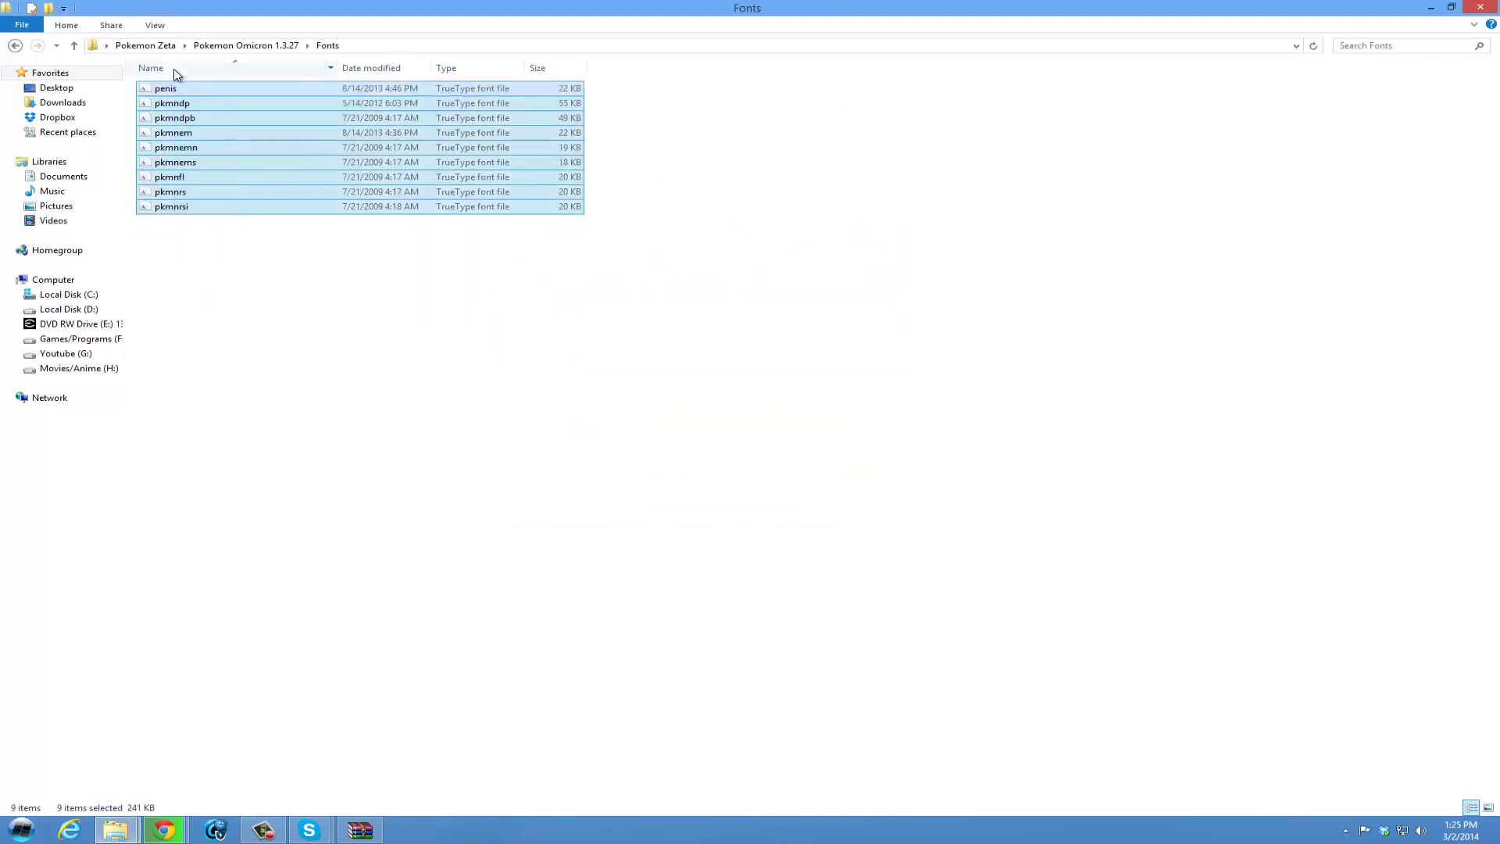
pyautogui.rightClick(207, 127)
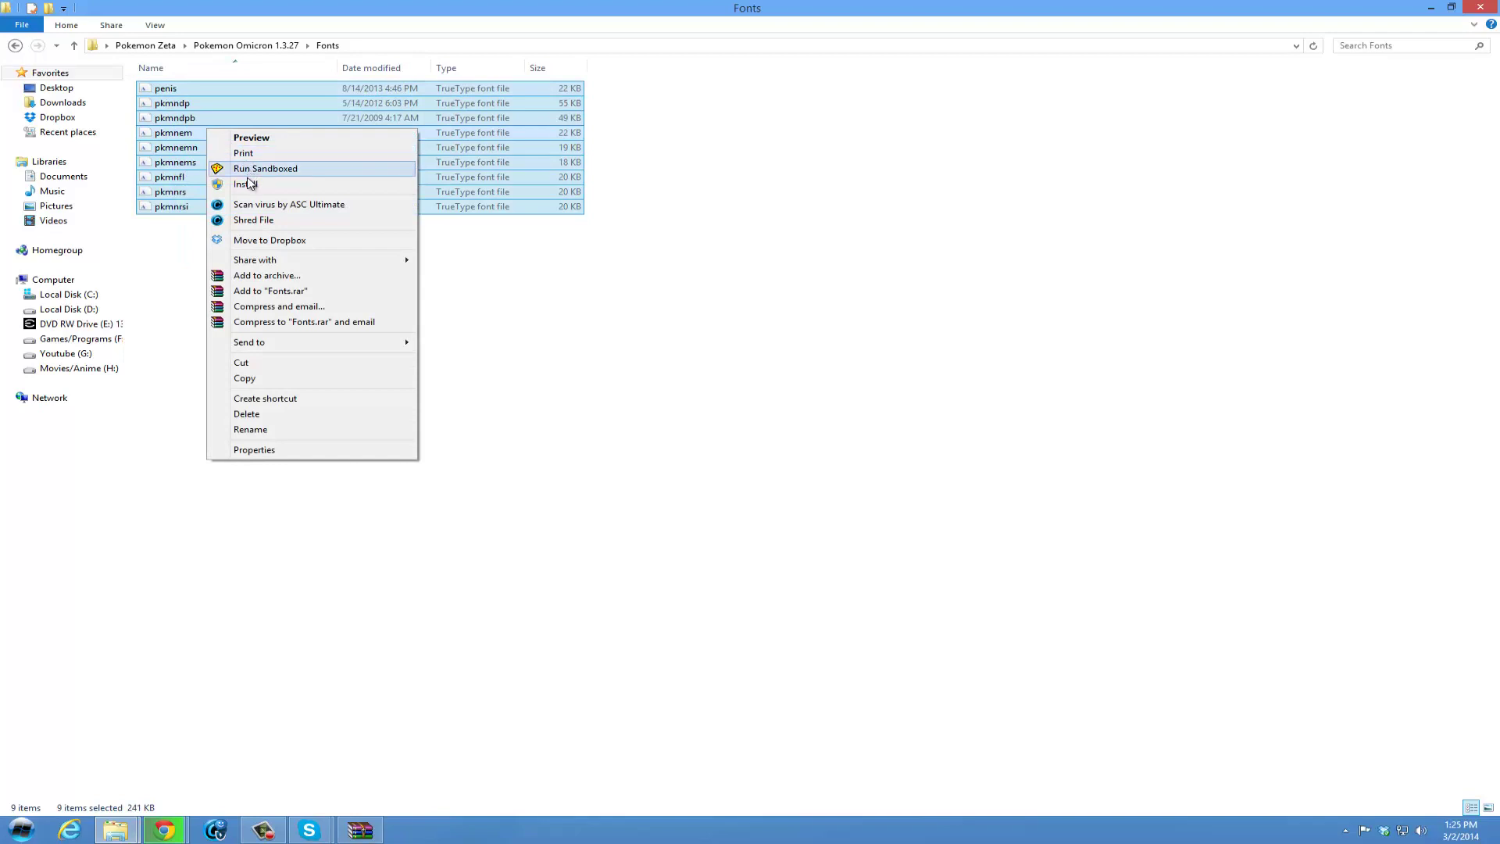
pyautogui.click(248, 185)
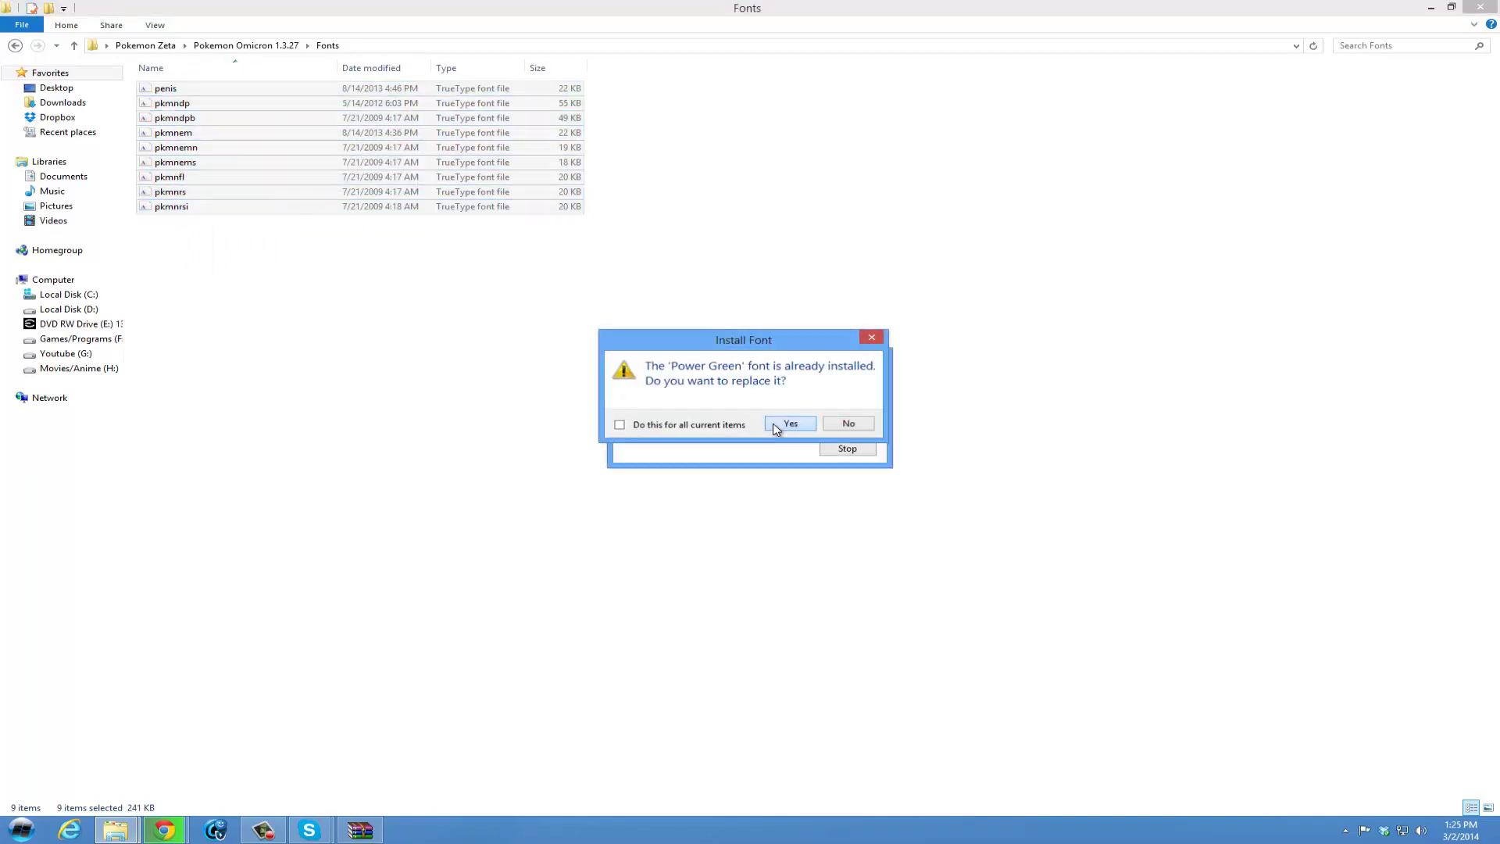
pyautogui.click(790, 424)
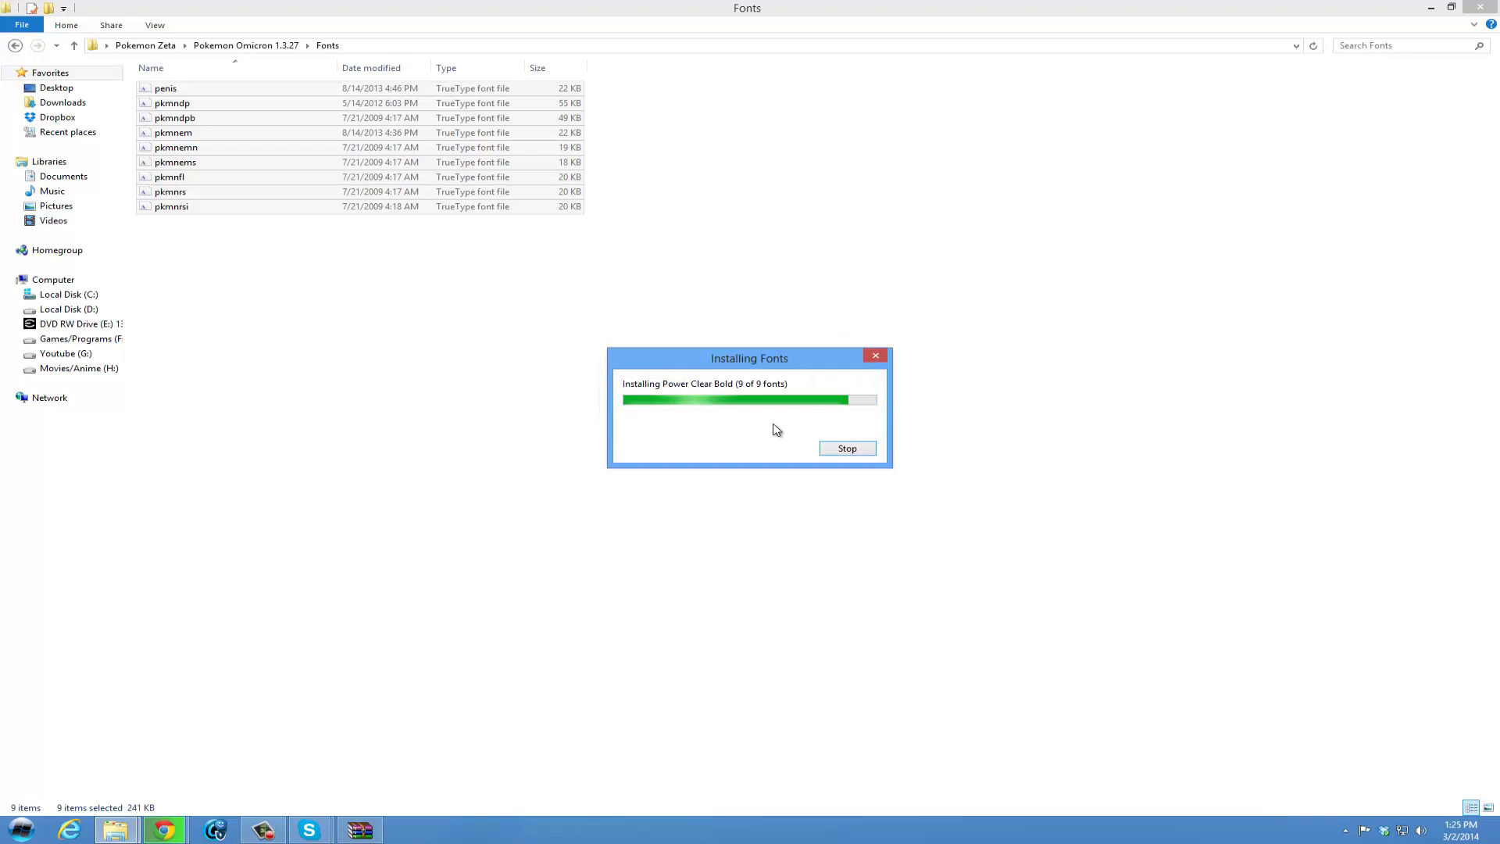
# Relaunch Game, allow it to run, and open Options from the title menu.
pyautogui.press('BackSpace')
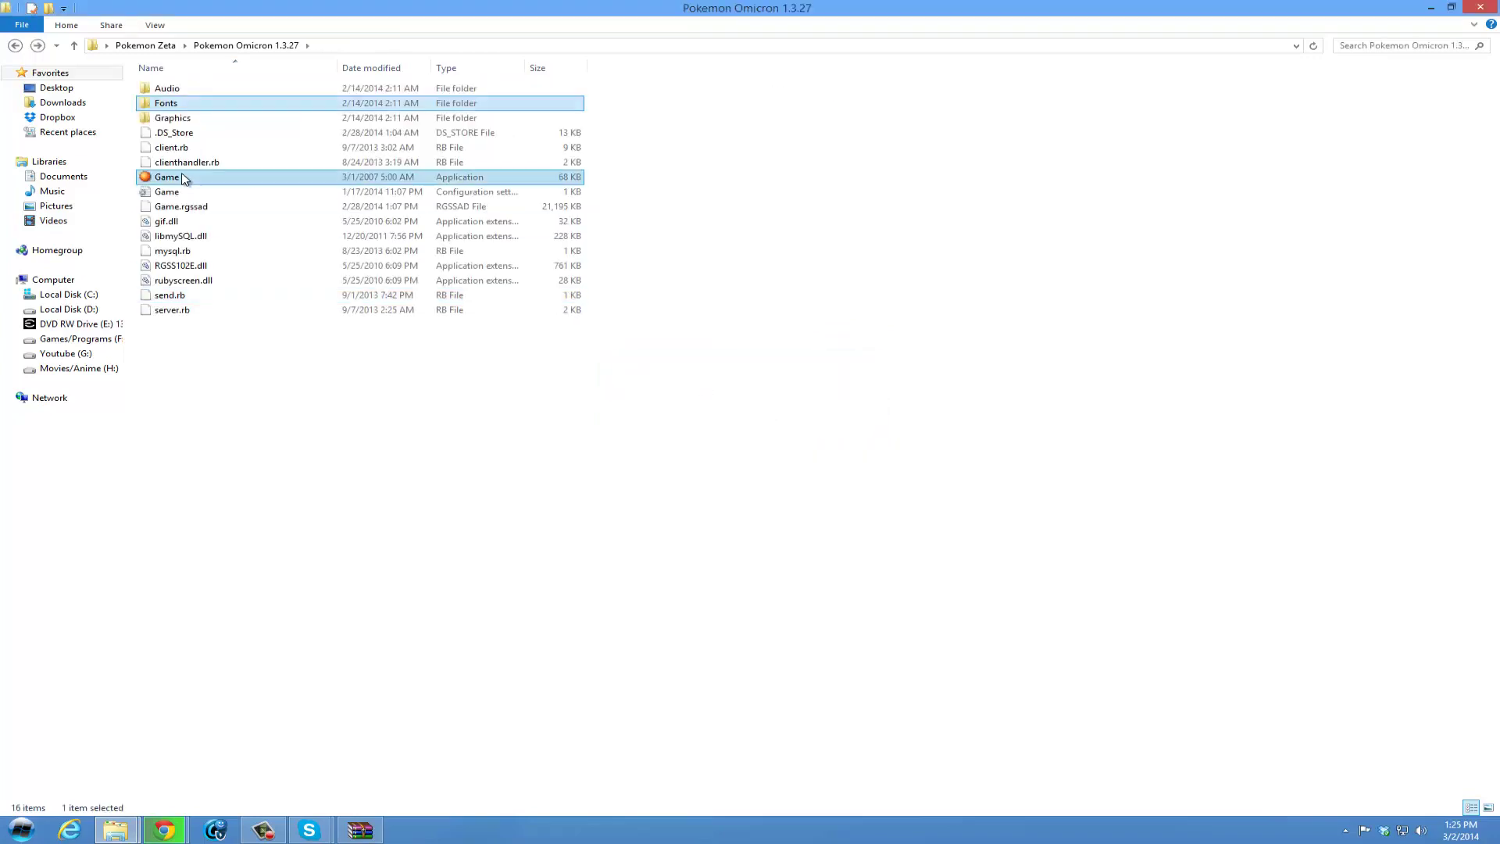
pyautogui.doubleClick(156, 177)
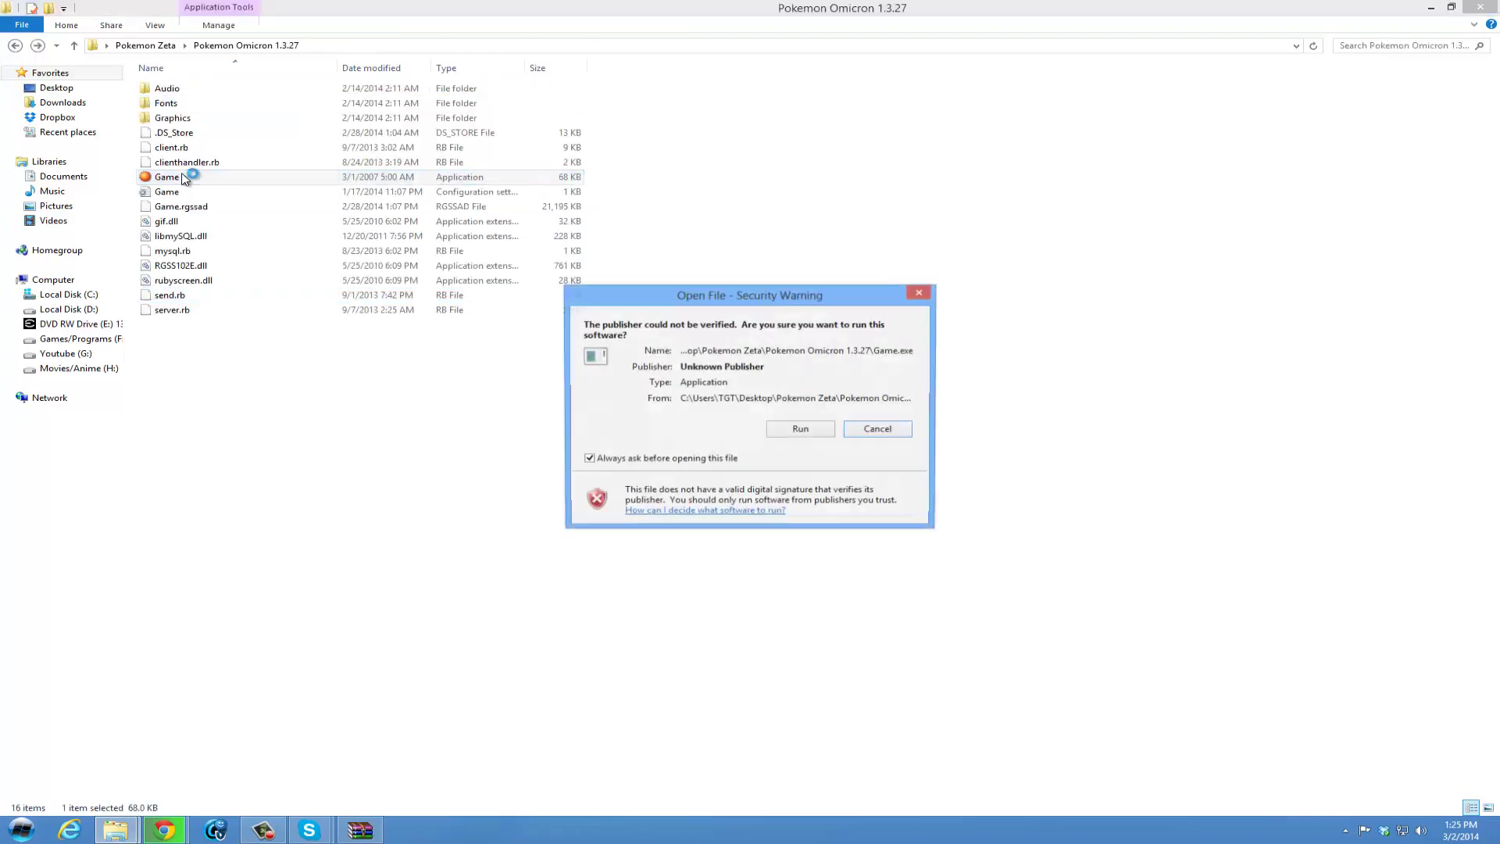
pyautogui.click(802, 430)
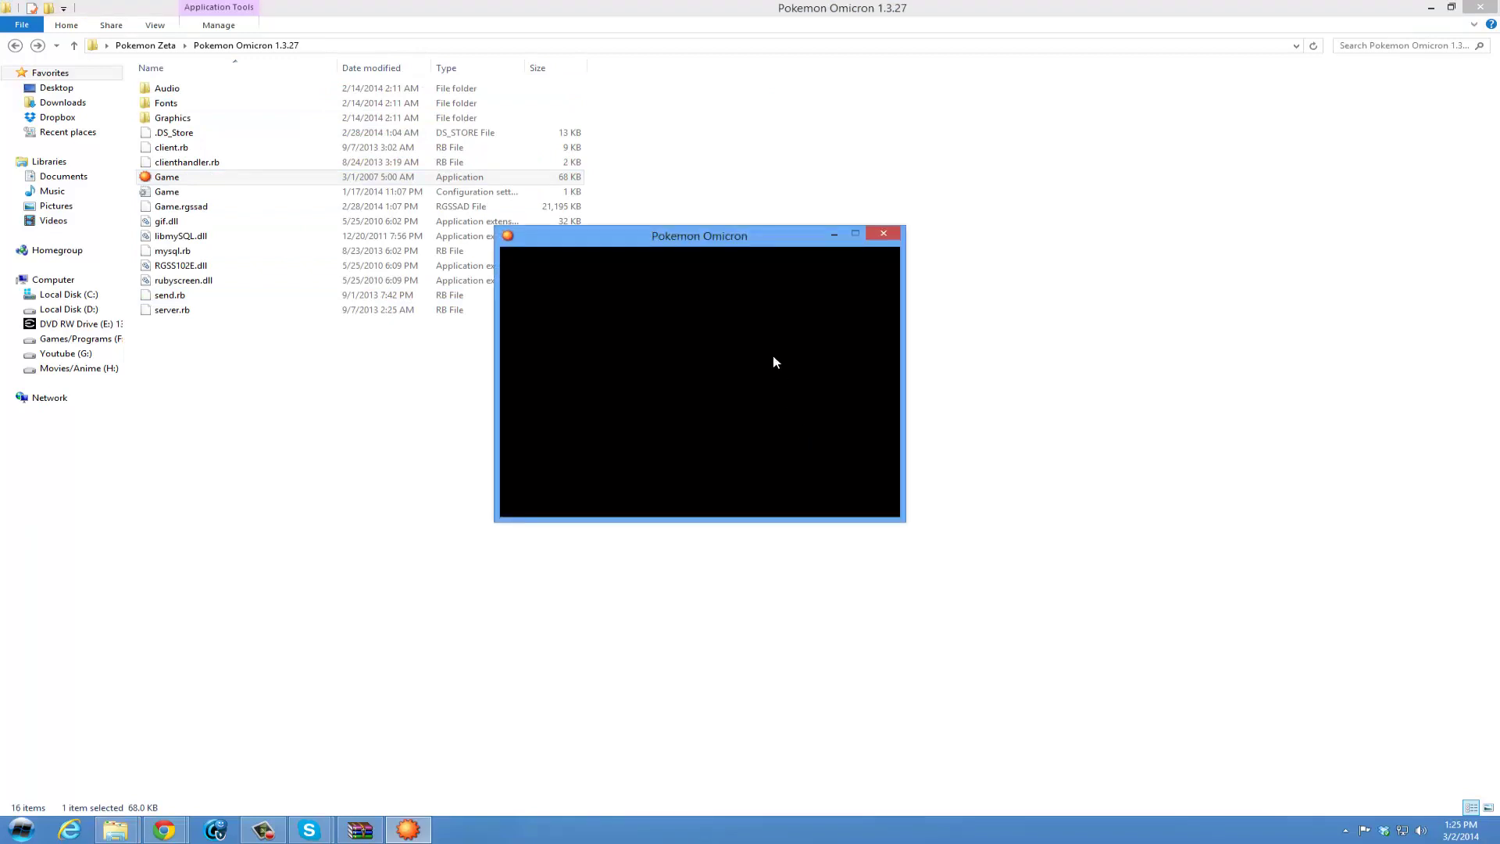
pyautogui.press('Return')
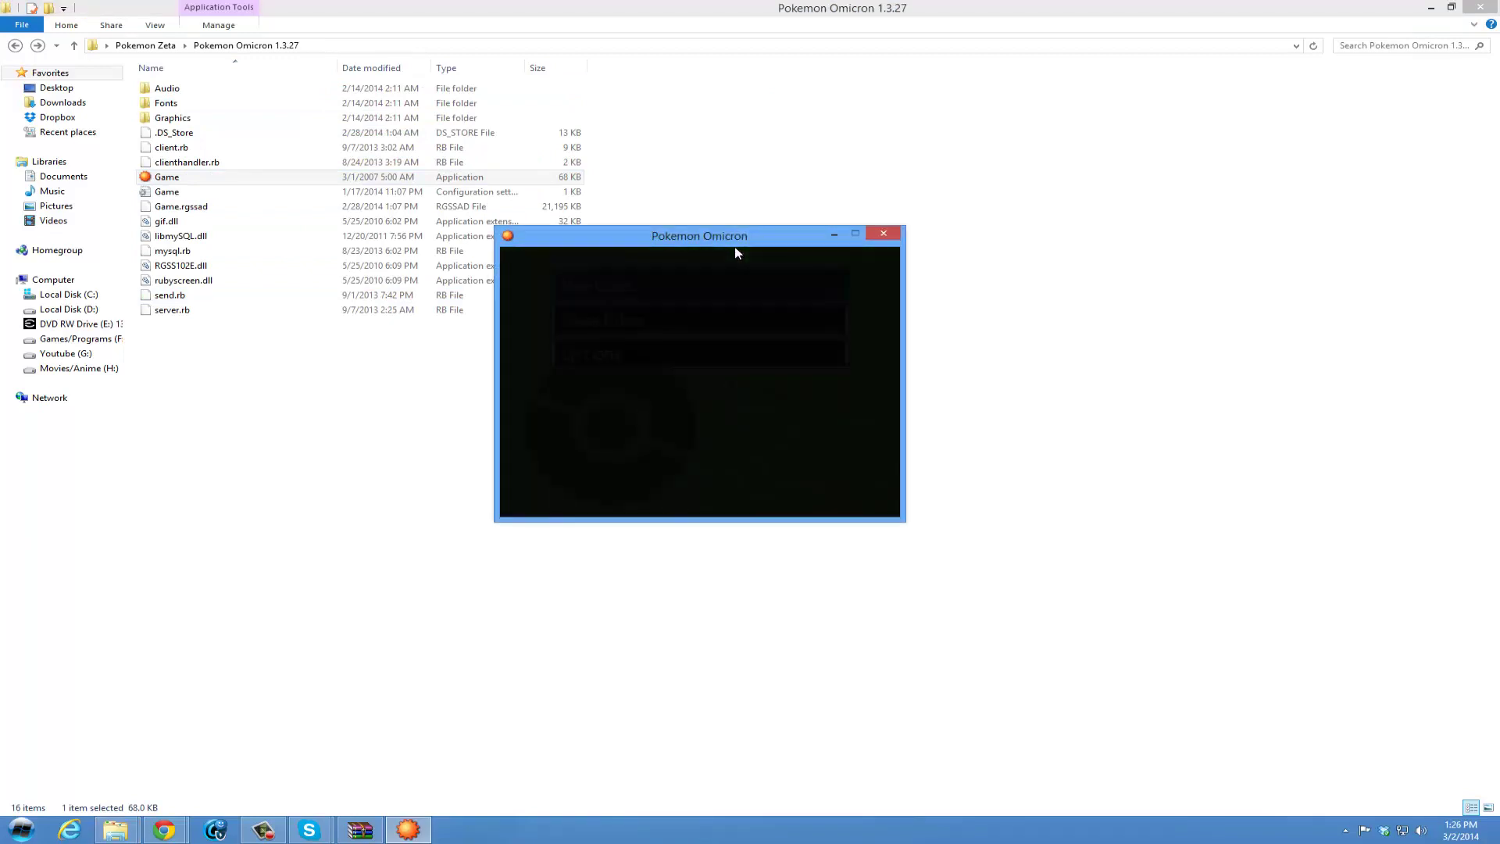
pyautogui.press('Down')
pyautogui.press('Down')
pyautogui.press('Return')
# Set Frame to 10 and Speech Frame to 5, briefly trying the Huge screen size.
pyautogui.press('Down')
pyautogui.press('Down')
pyautogui.press('Down')
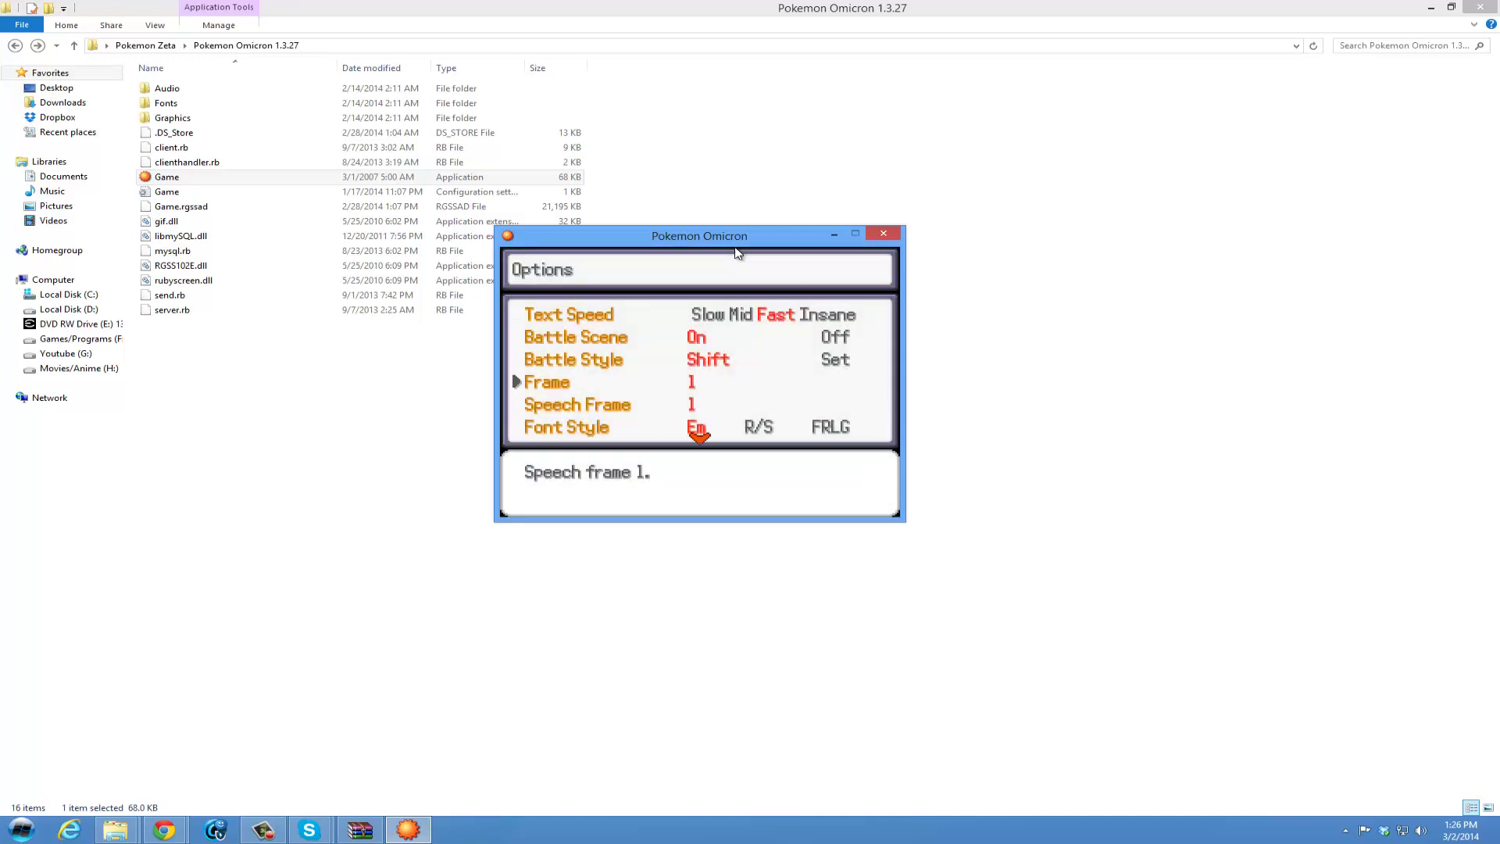
pyautogui.press('Right')
pyautogui.press('Right')
pyautogui.press('Right')
pyautogui.press('Right')
pyautogui.press('Right')
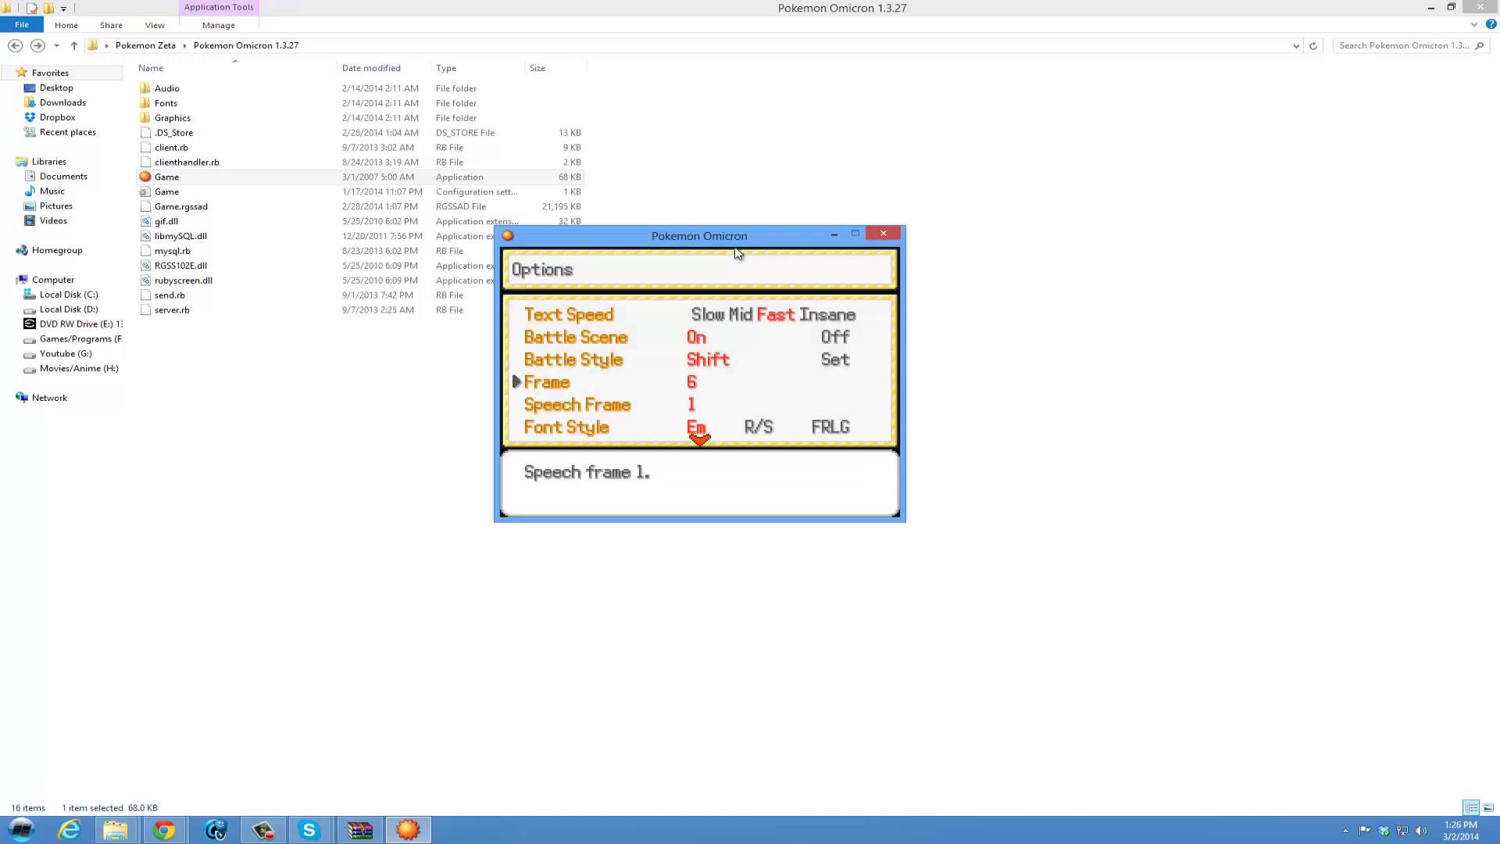
pyautogui.press('Right')
pyautogui.press('Right')
pyautogui.press('Right')
pyautogui.press('Right')
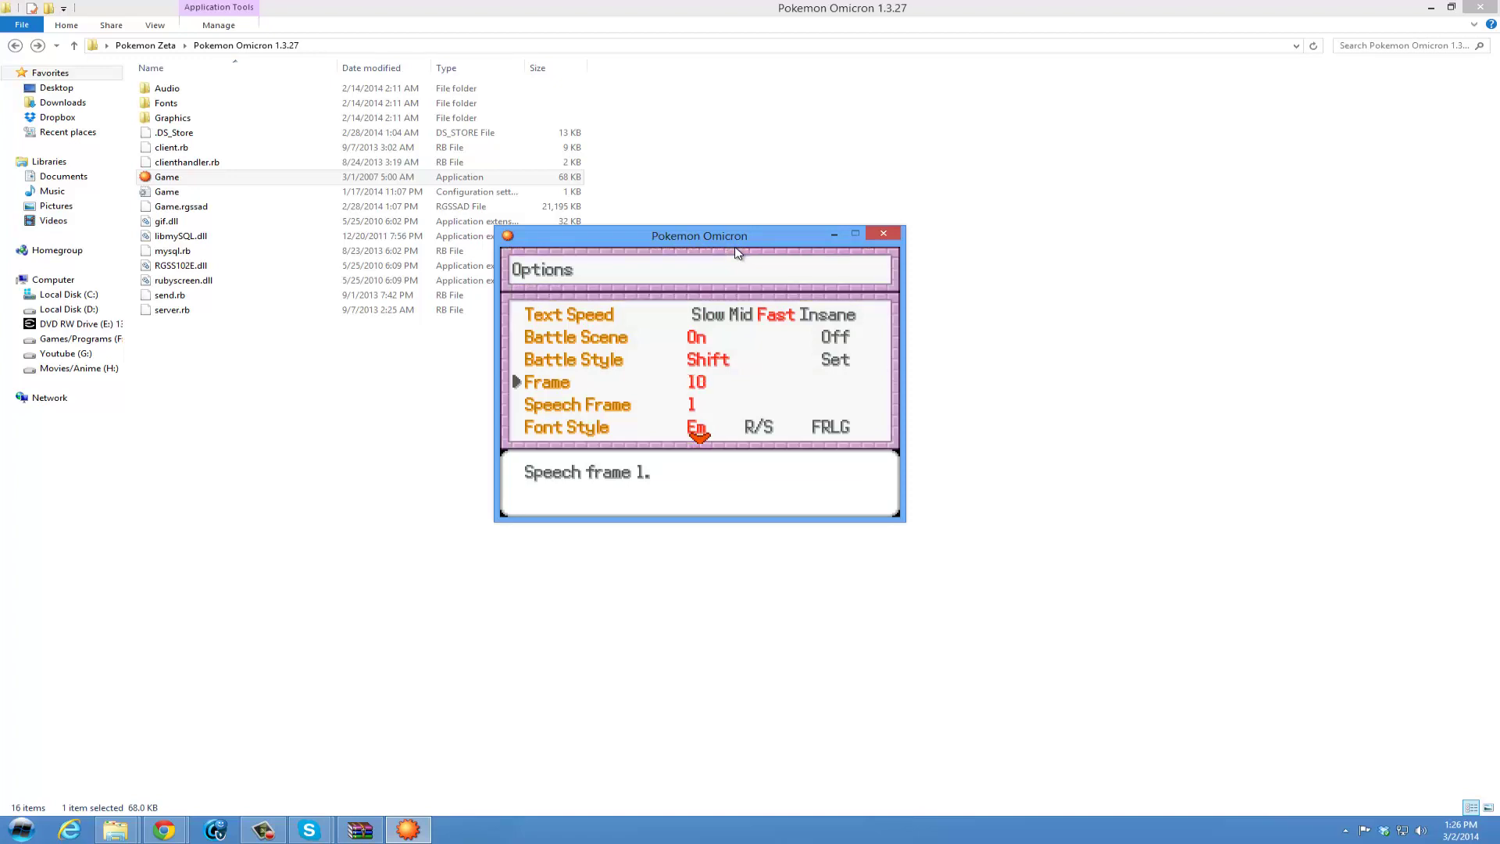
pyautogui.press('Right')
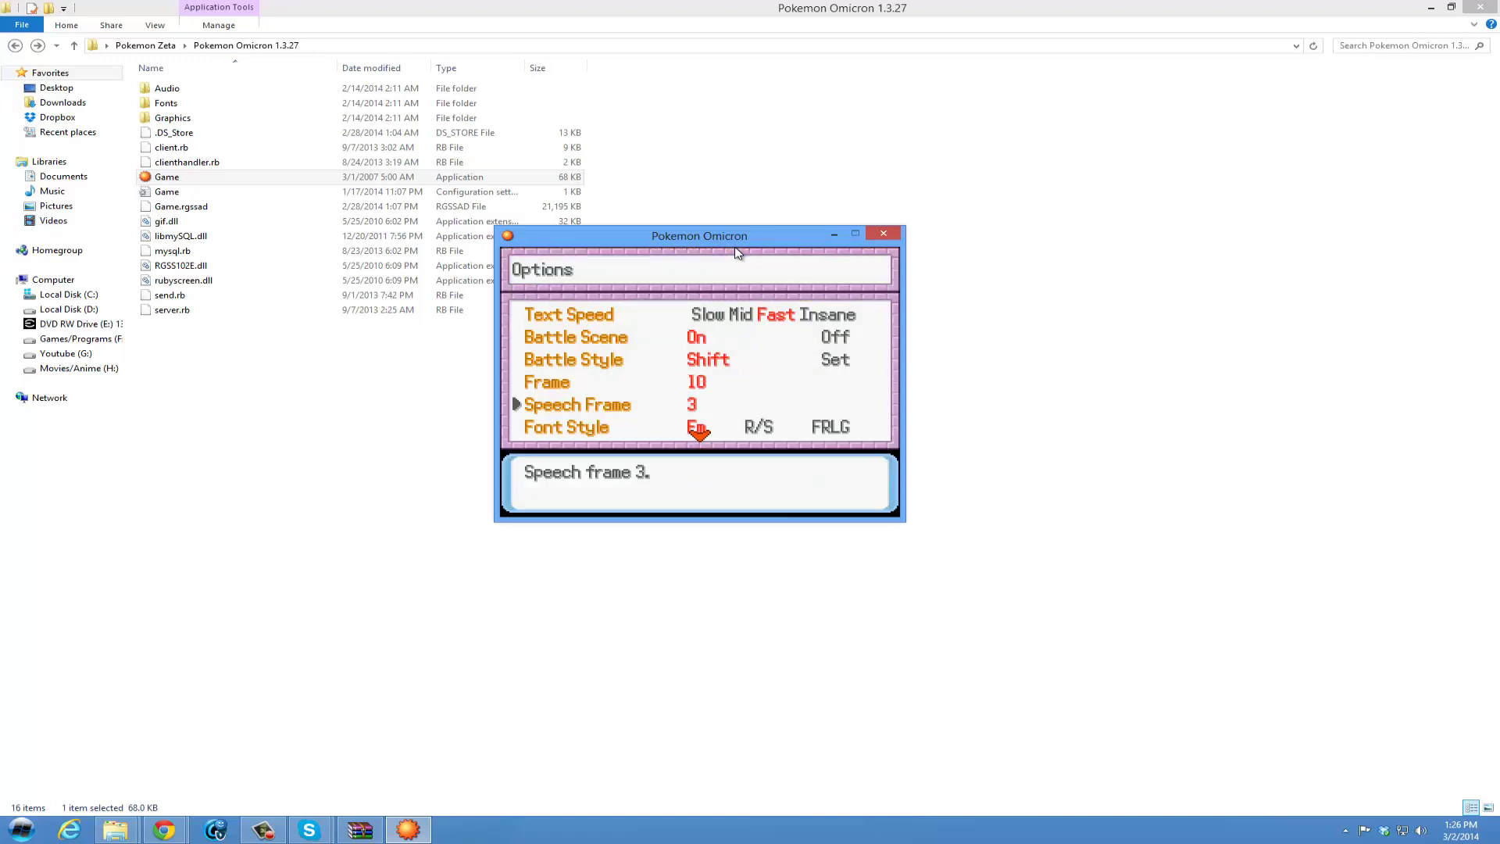
pyautogui.press('Right')
pyautogui.press('Right')
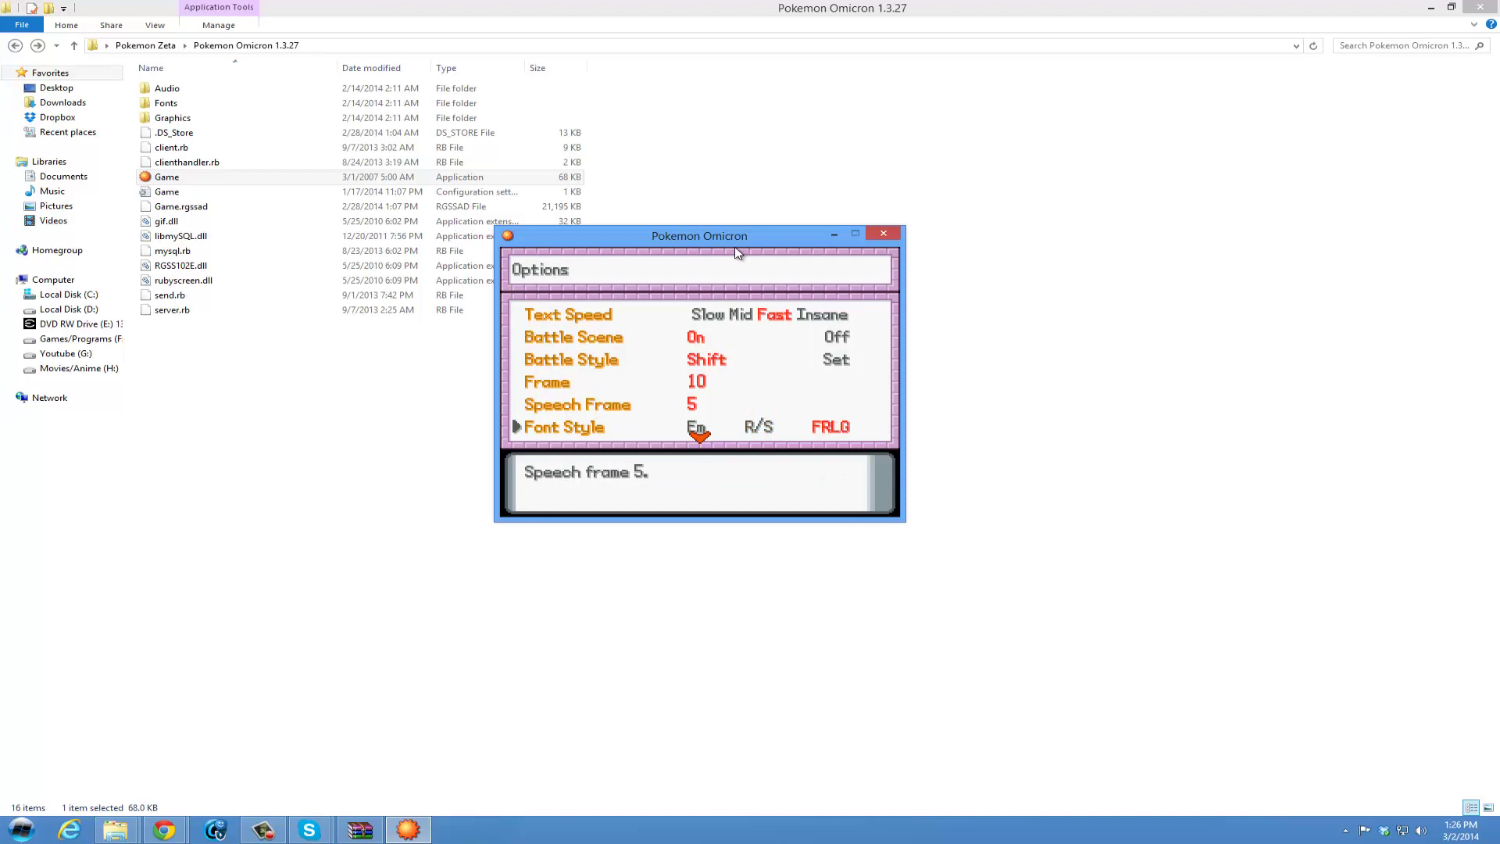
pyautogui.press('Down')
pyautogui.press('Down')
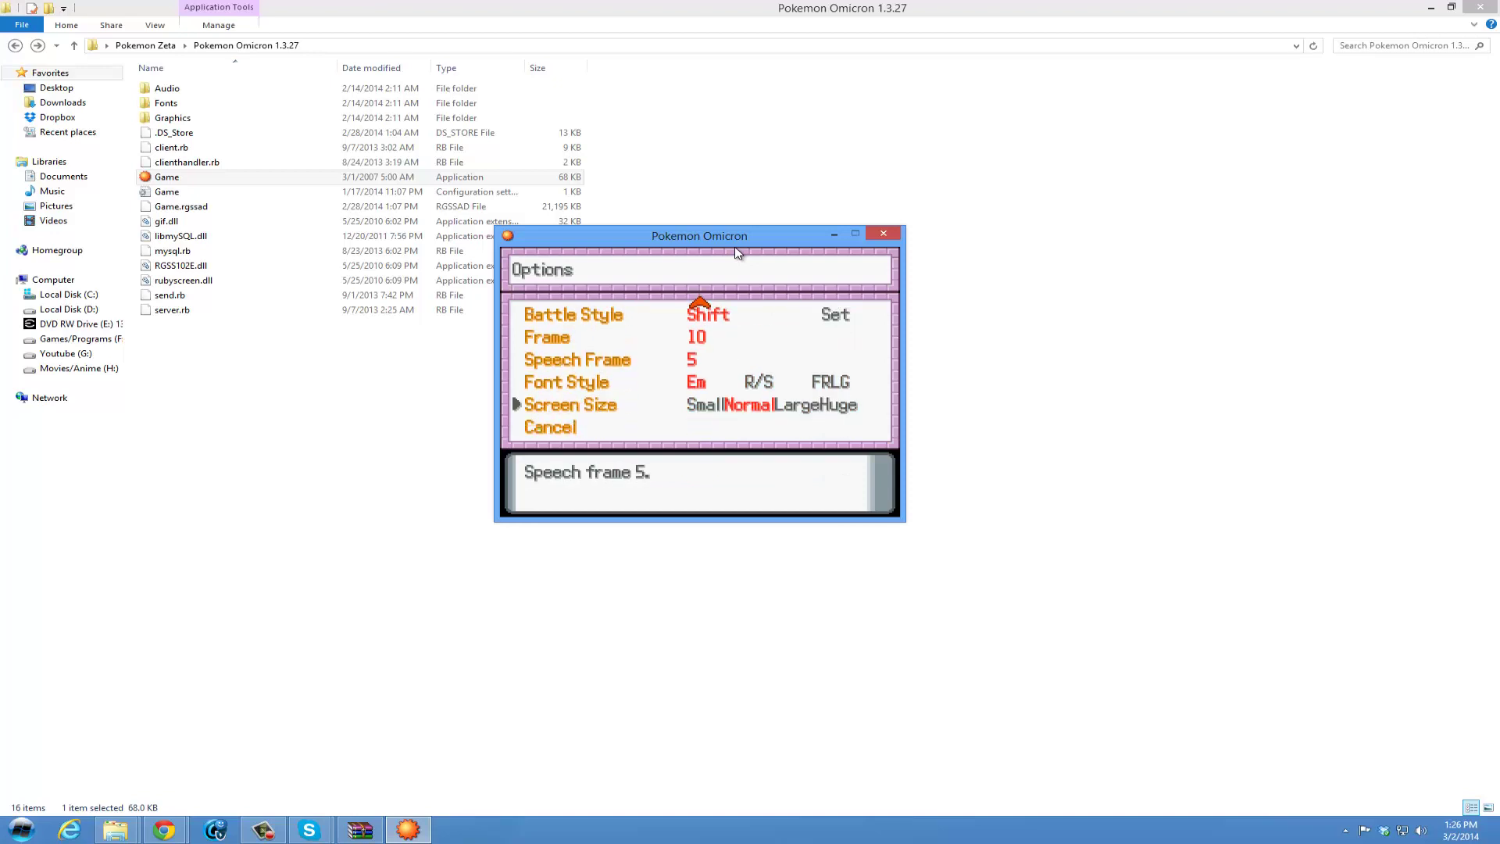
pyautogui.press('Right')
pyautogui.press('Right')
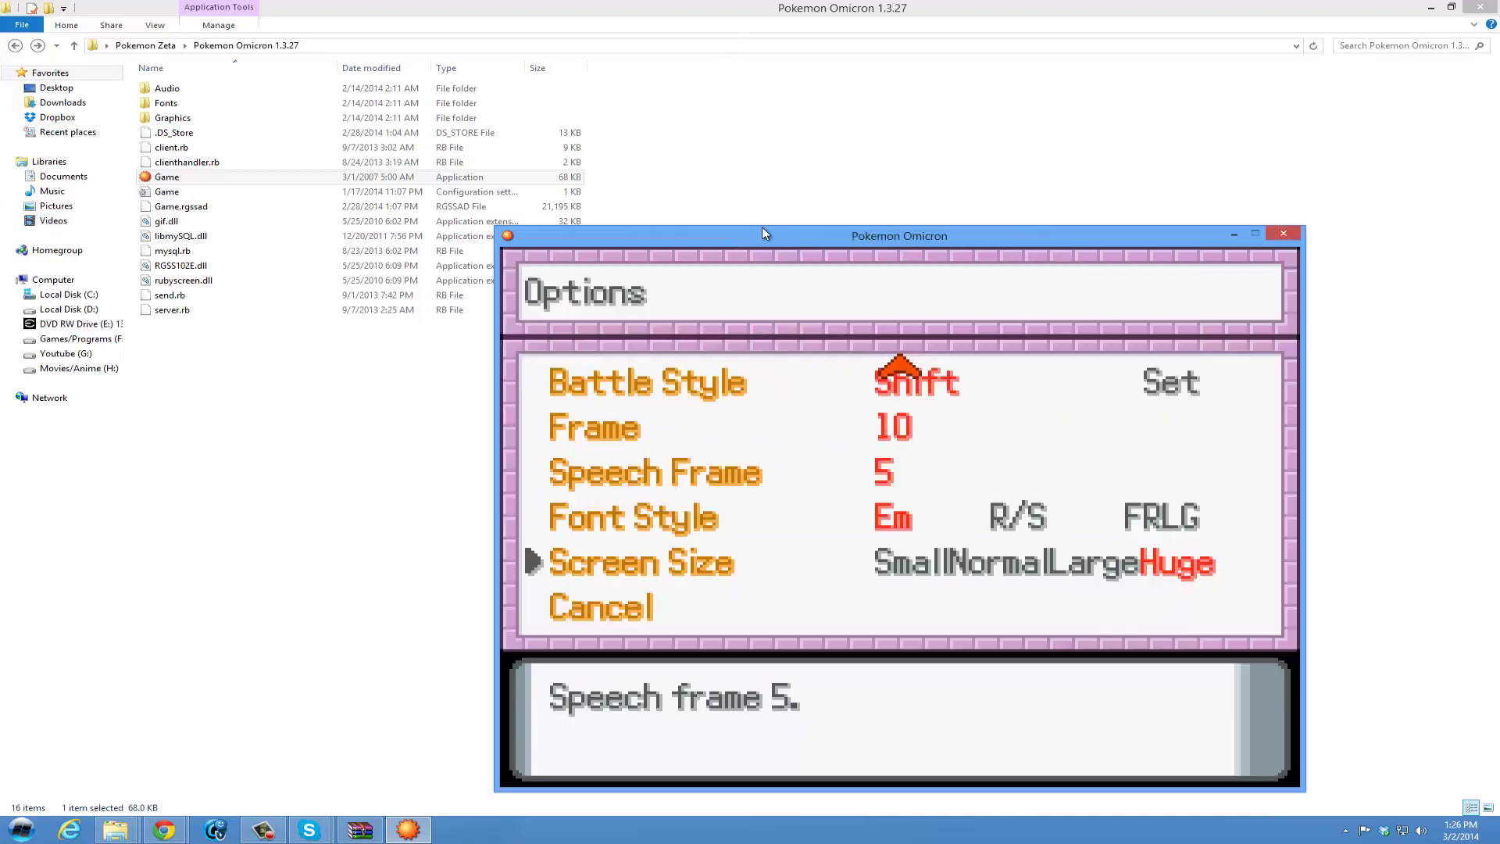
pyautogui.press('Up')
pyautogui.press('Up')
pyautogui.press('Up')
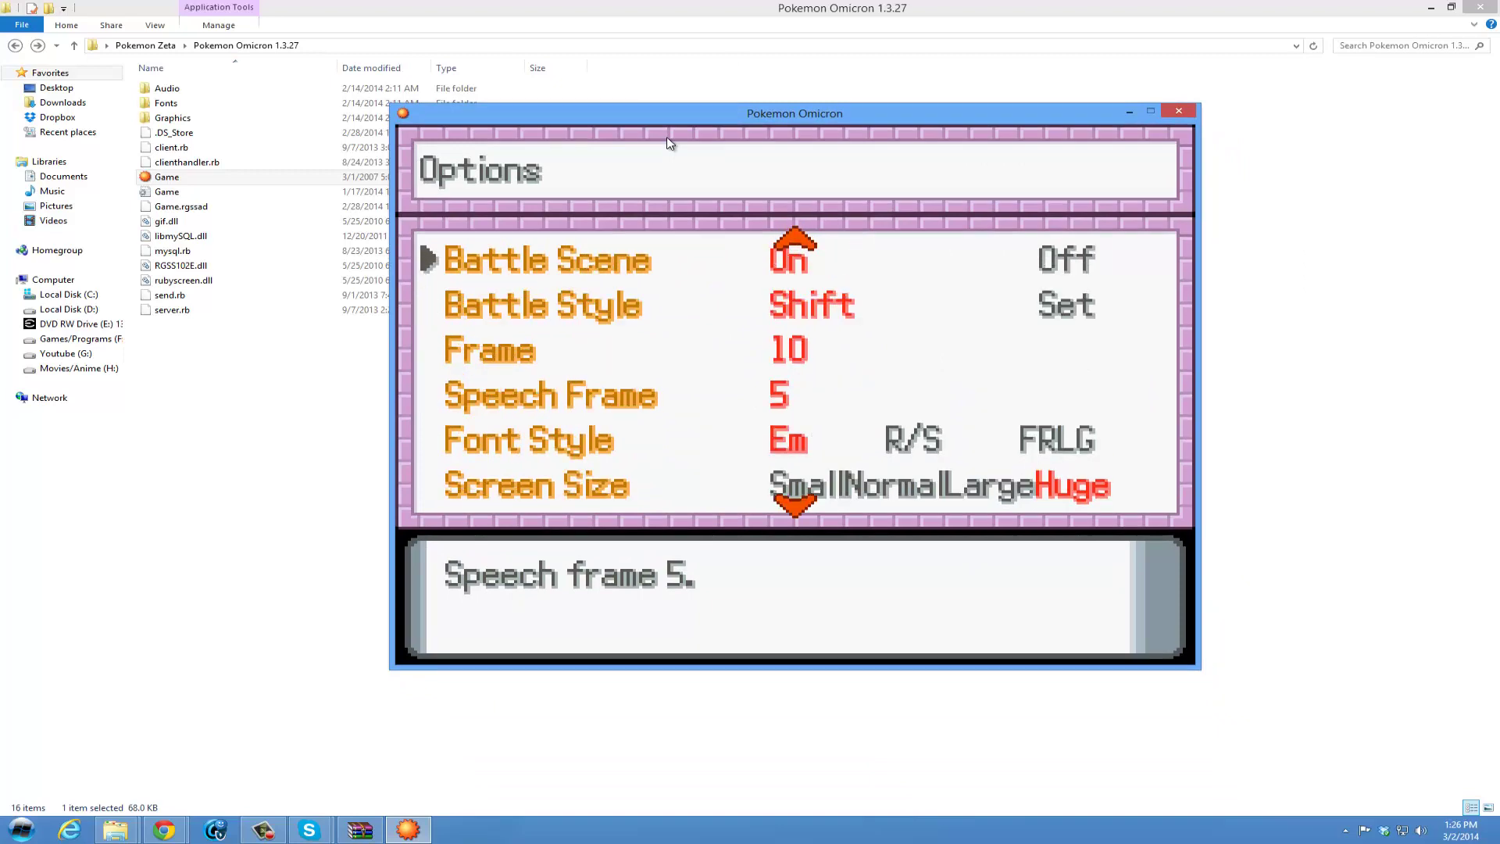
pyautogui.press('Up')
pyautogui.press('Up')
pyautogui.press('Down')
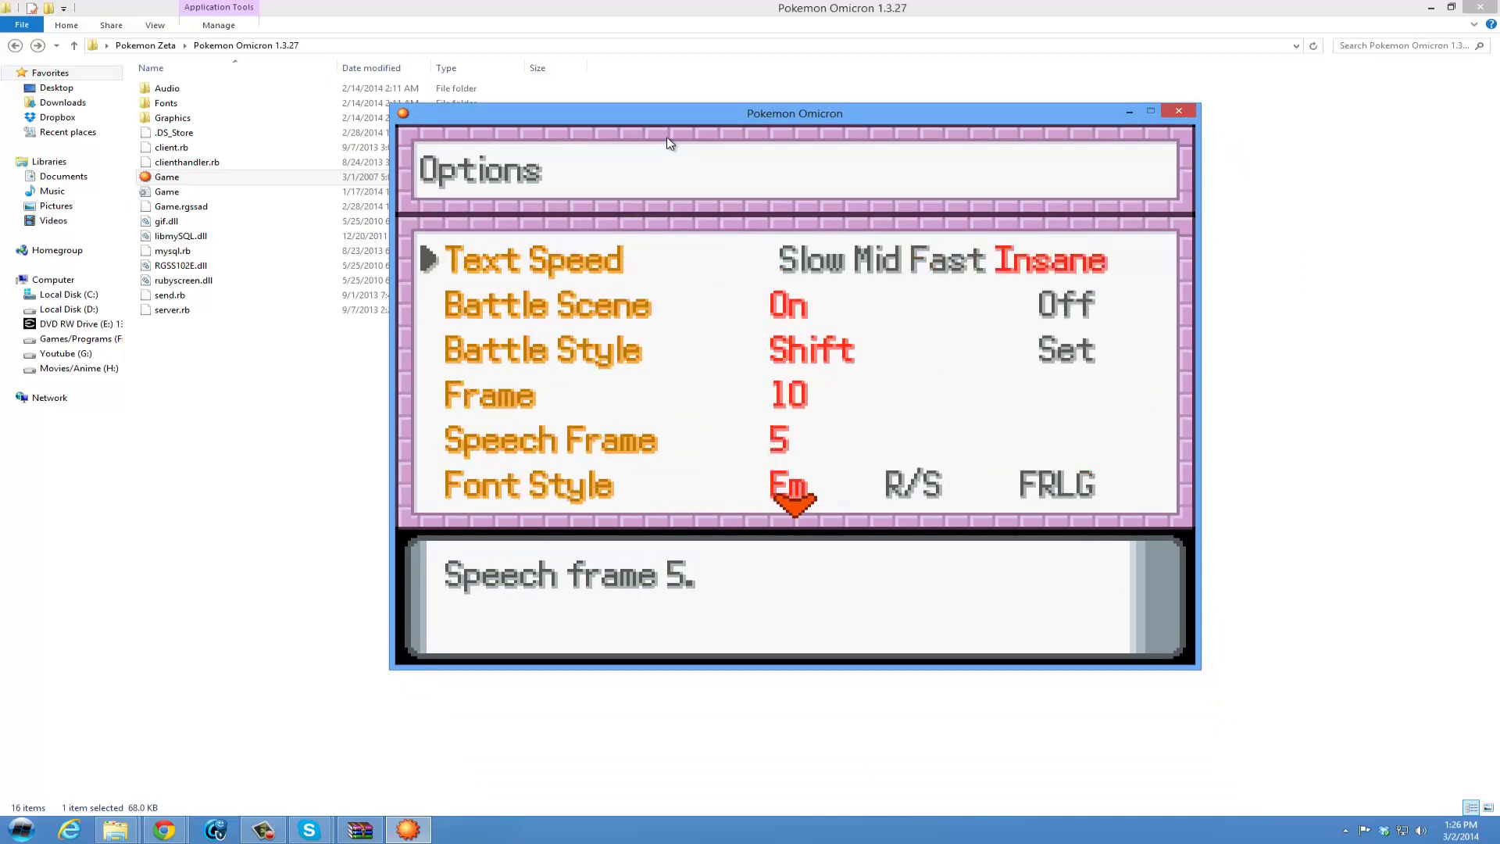
# Leave Options and open Save Files from the title menu.
pyautogui.press('Escape')
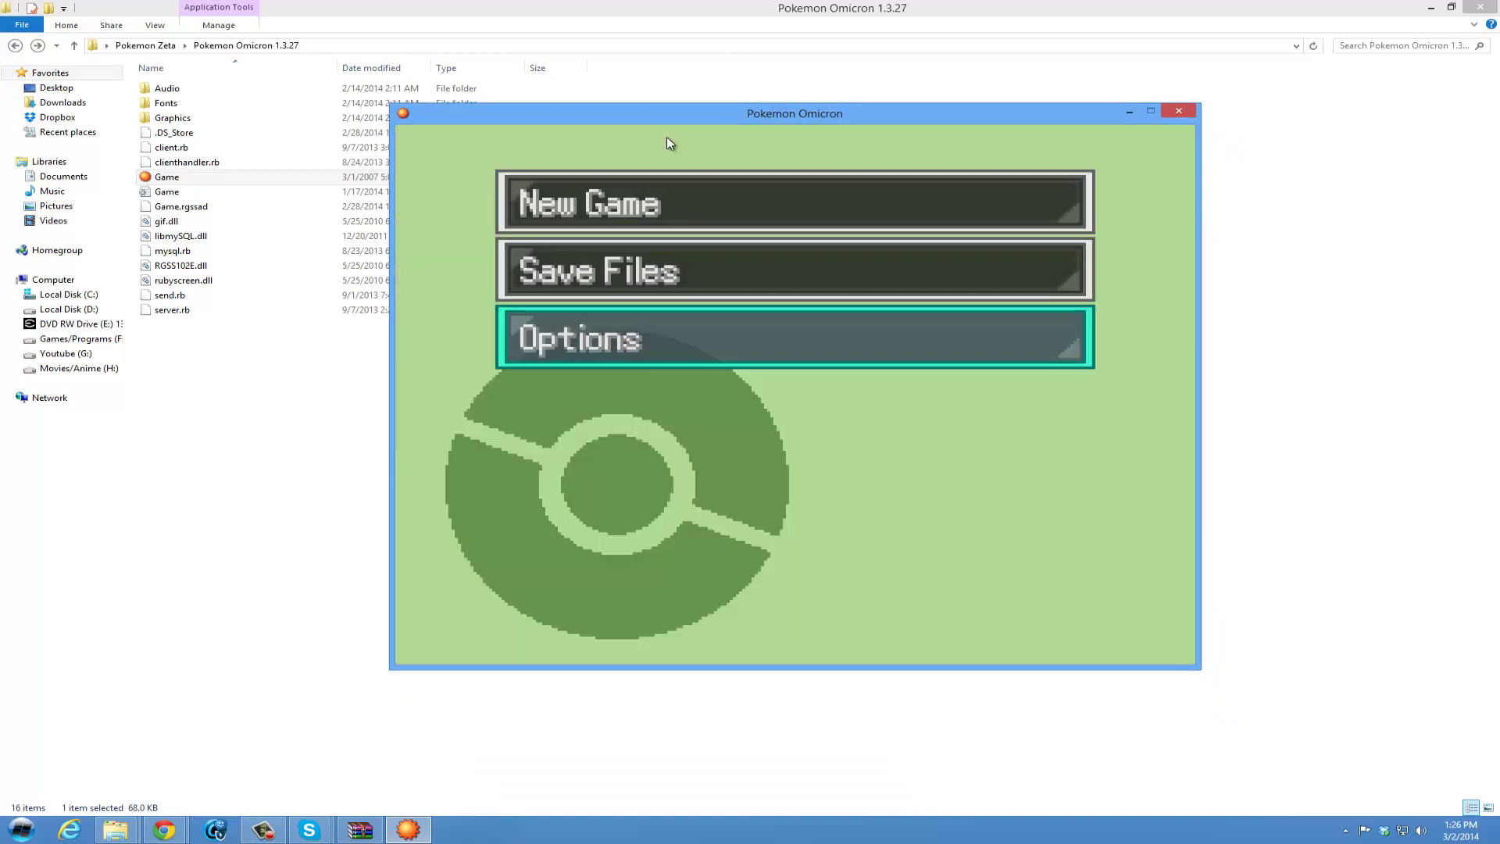
pyautogui.press('Up')
pyautogui.press('Return')
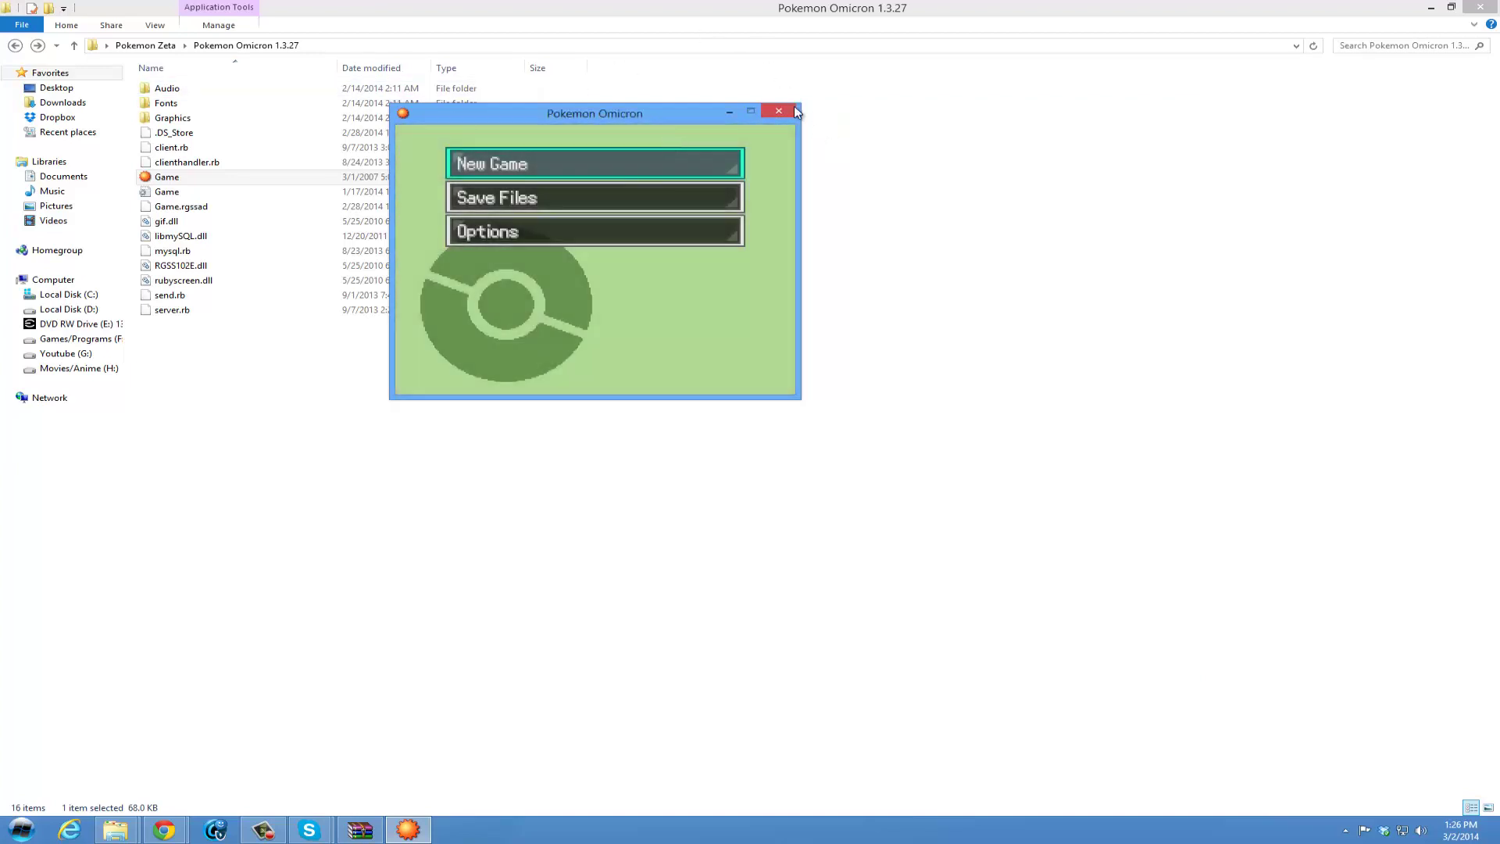
# Close the game window and select the Battlers archive in Downloads.
pyautogui.click(787, 107)
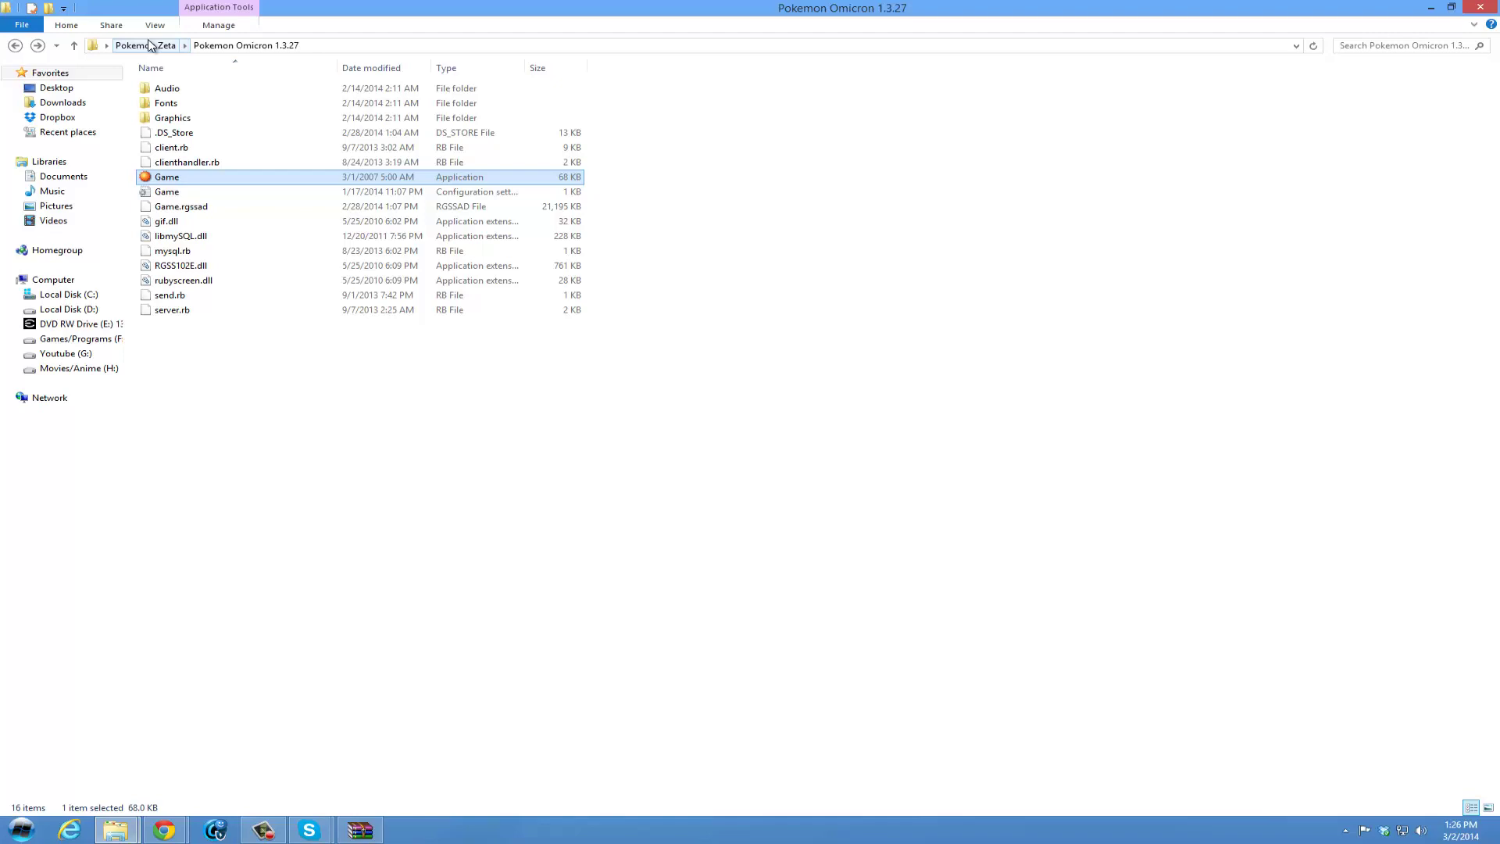
pyautogui.click(146, 45)
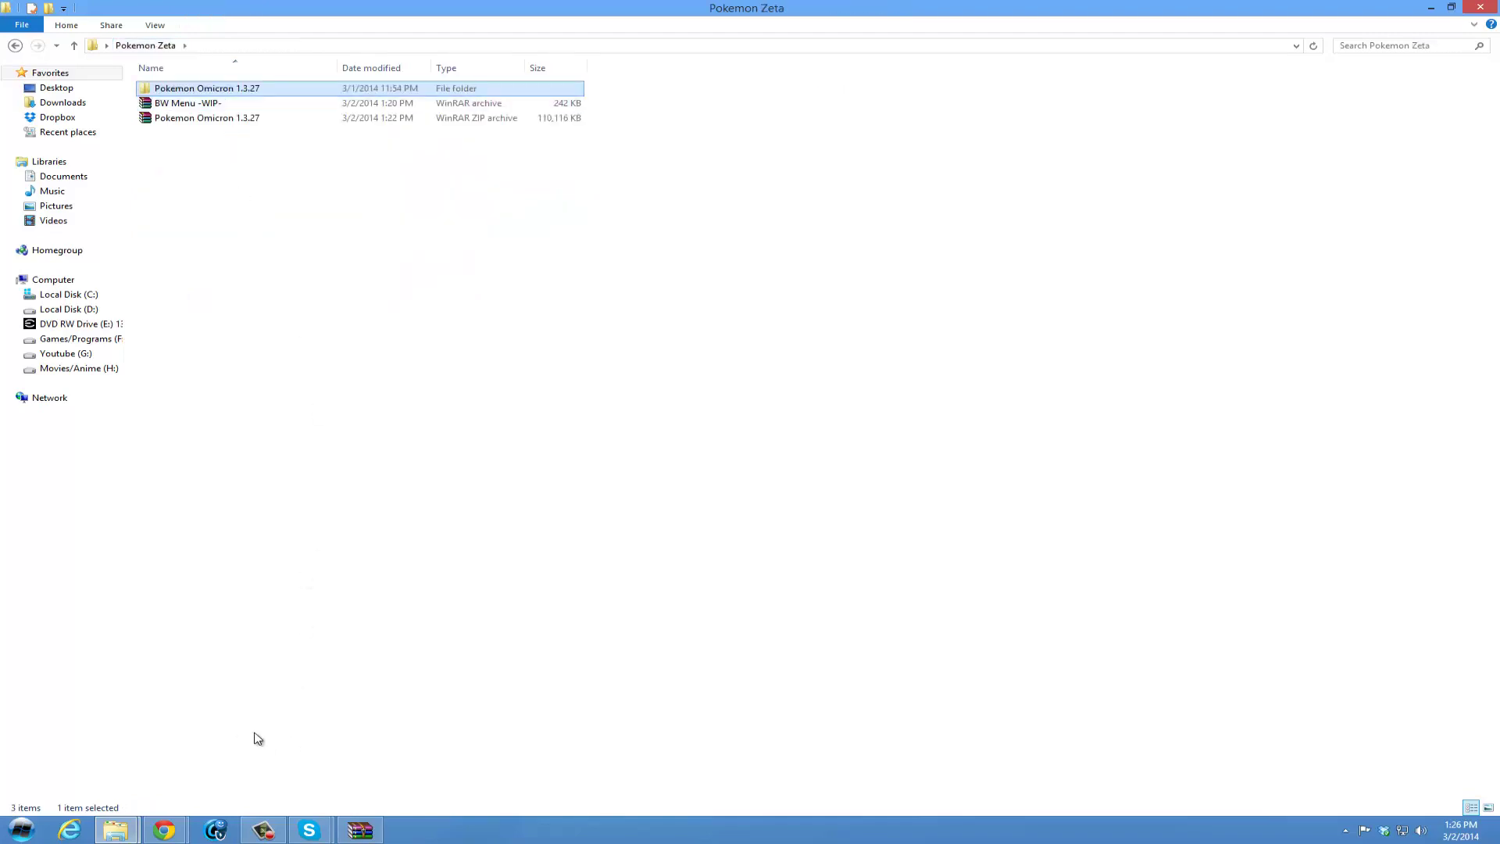
pyautogui.click(63, 102)
pyautogui.click(171, 103)
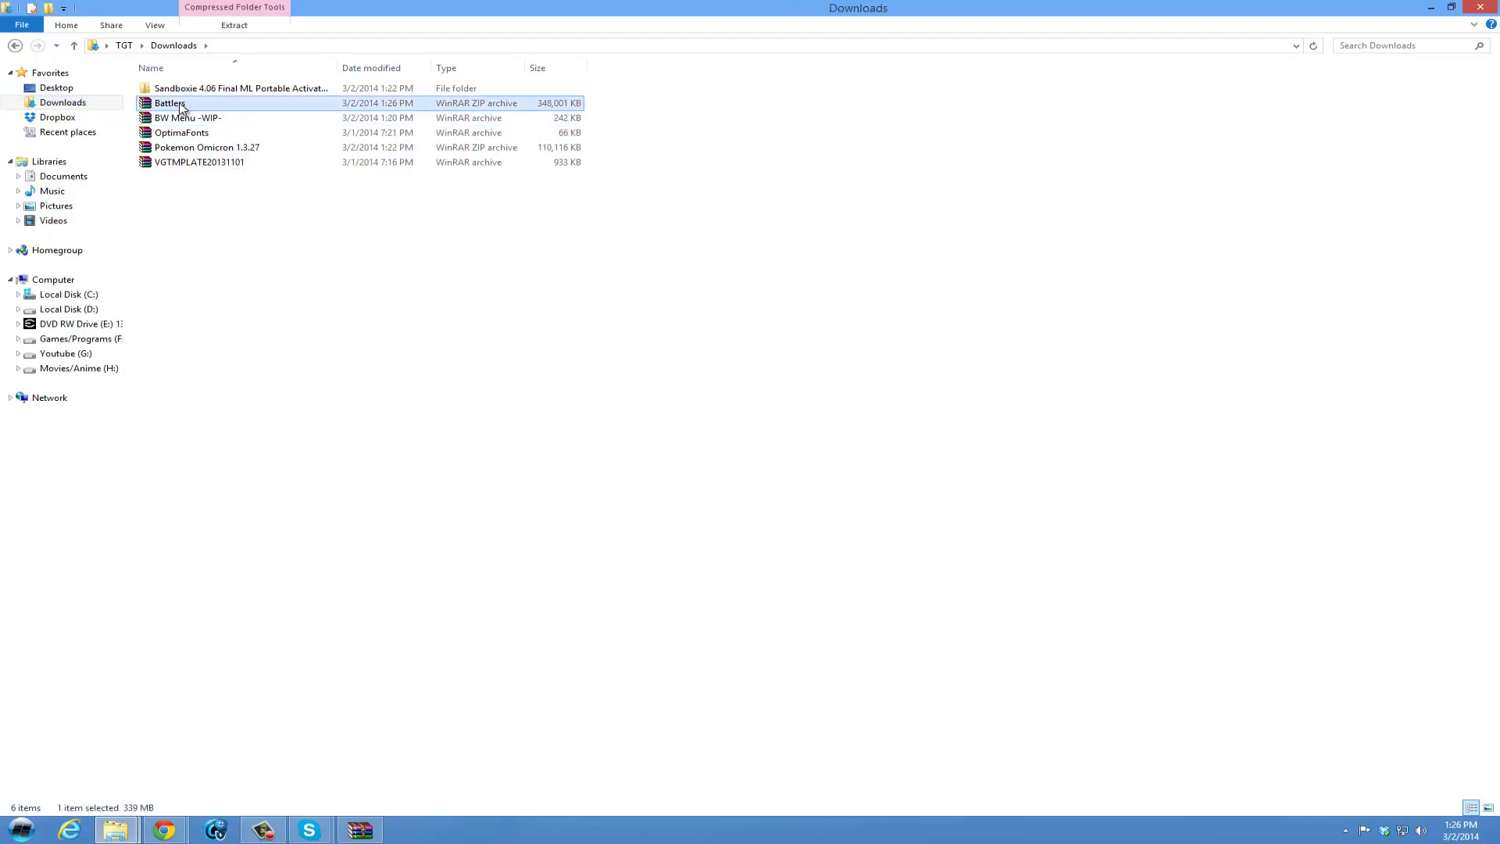
# Copy the Battlers archive to the clipboard.
pyautogui.rightClick(178, 104)
pyautogui.click(241, 361)
pyautogui.rightClick(250, 102)
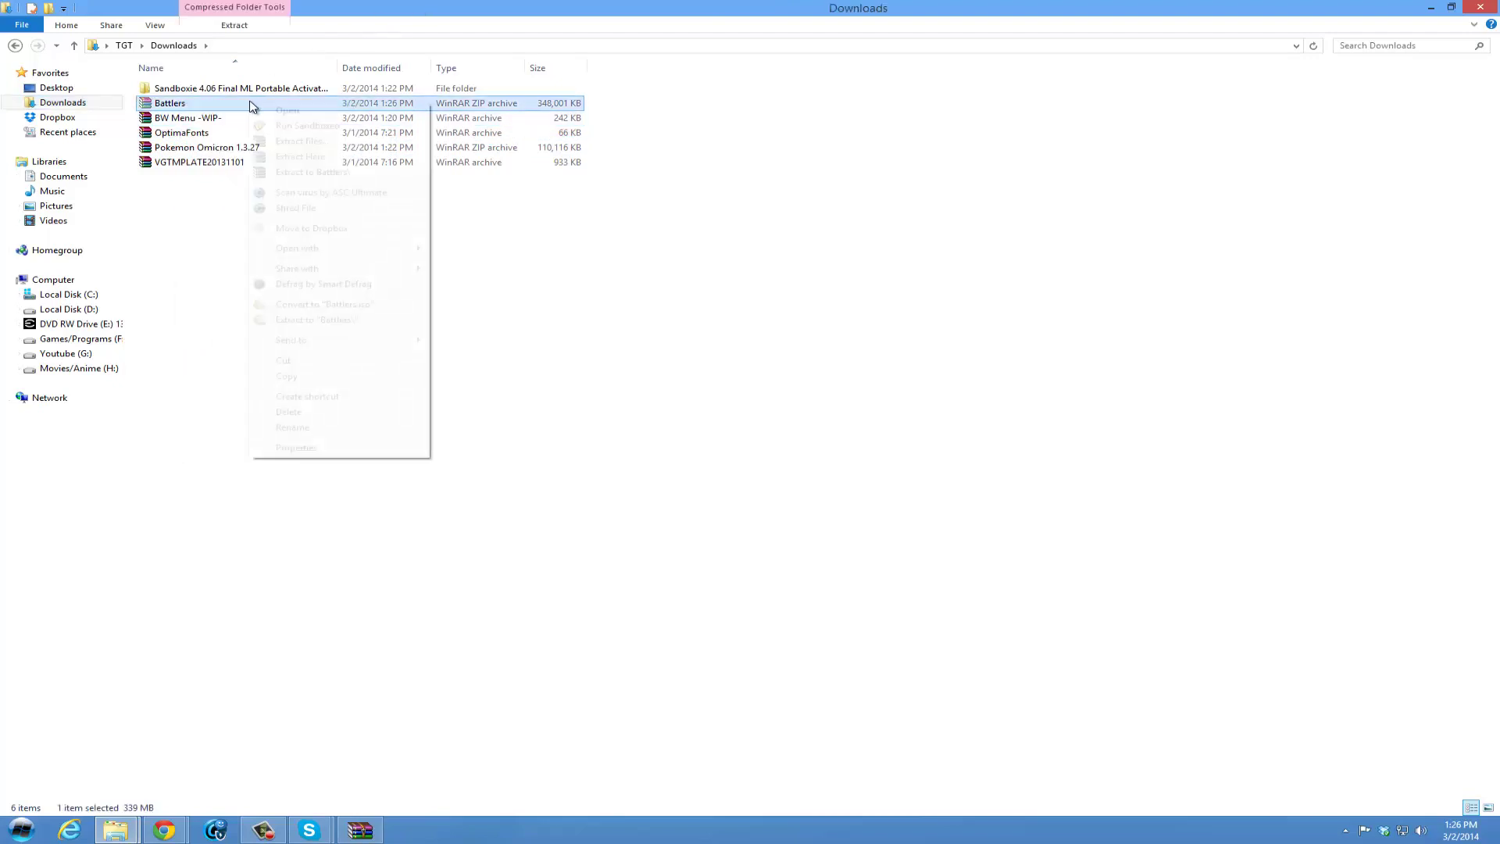
pyautogui.click(266, 362)
pyautogui.rightClick(178, 114)
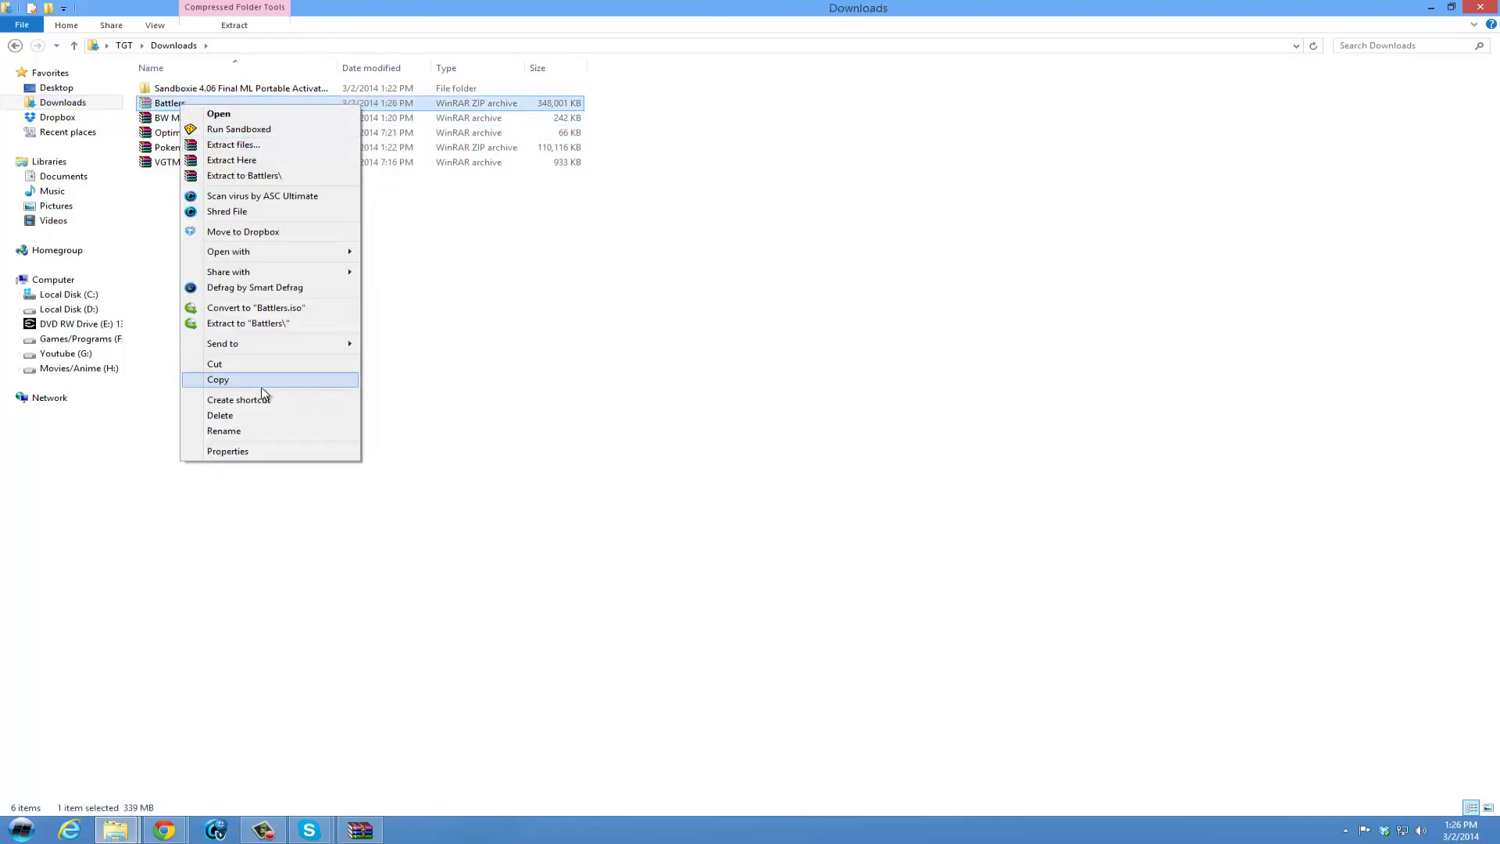
pyautogui.click(227, 380)
# Paste the Battlers archive into the Pokemon Zeta folder.
pyautogui.click(1431, 9)
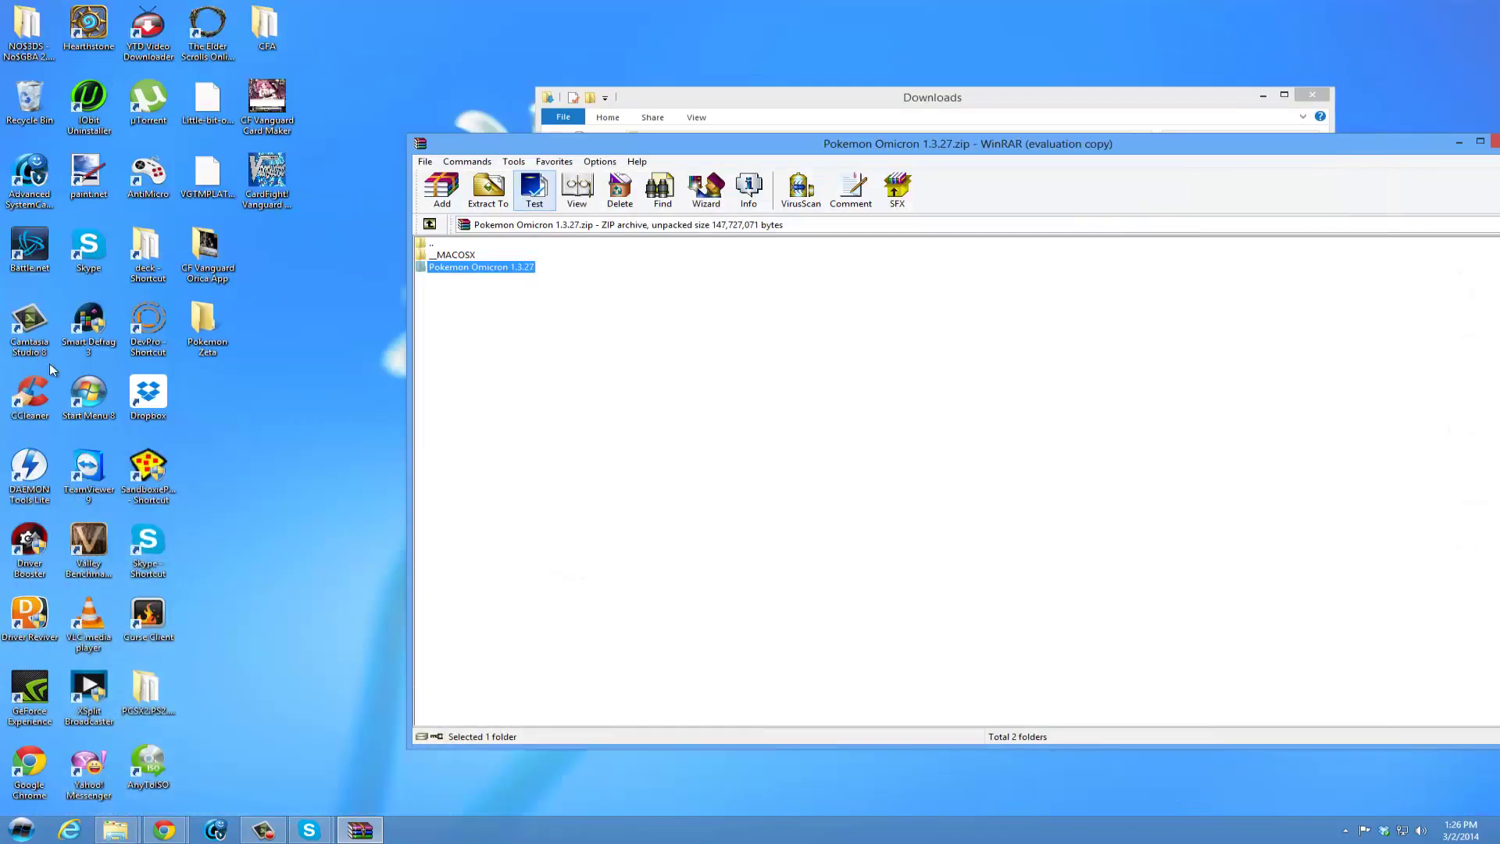
pyautogui.doubleClick(205, 327)
pyautogui.rightClick(689, 424)
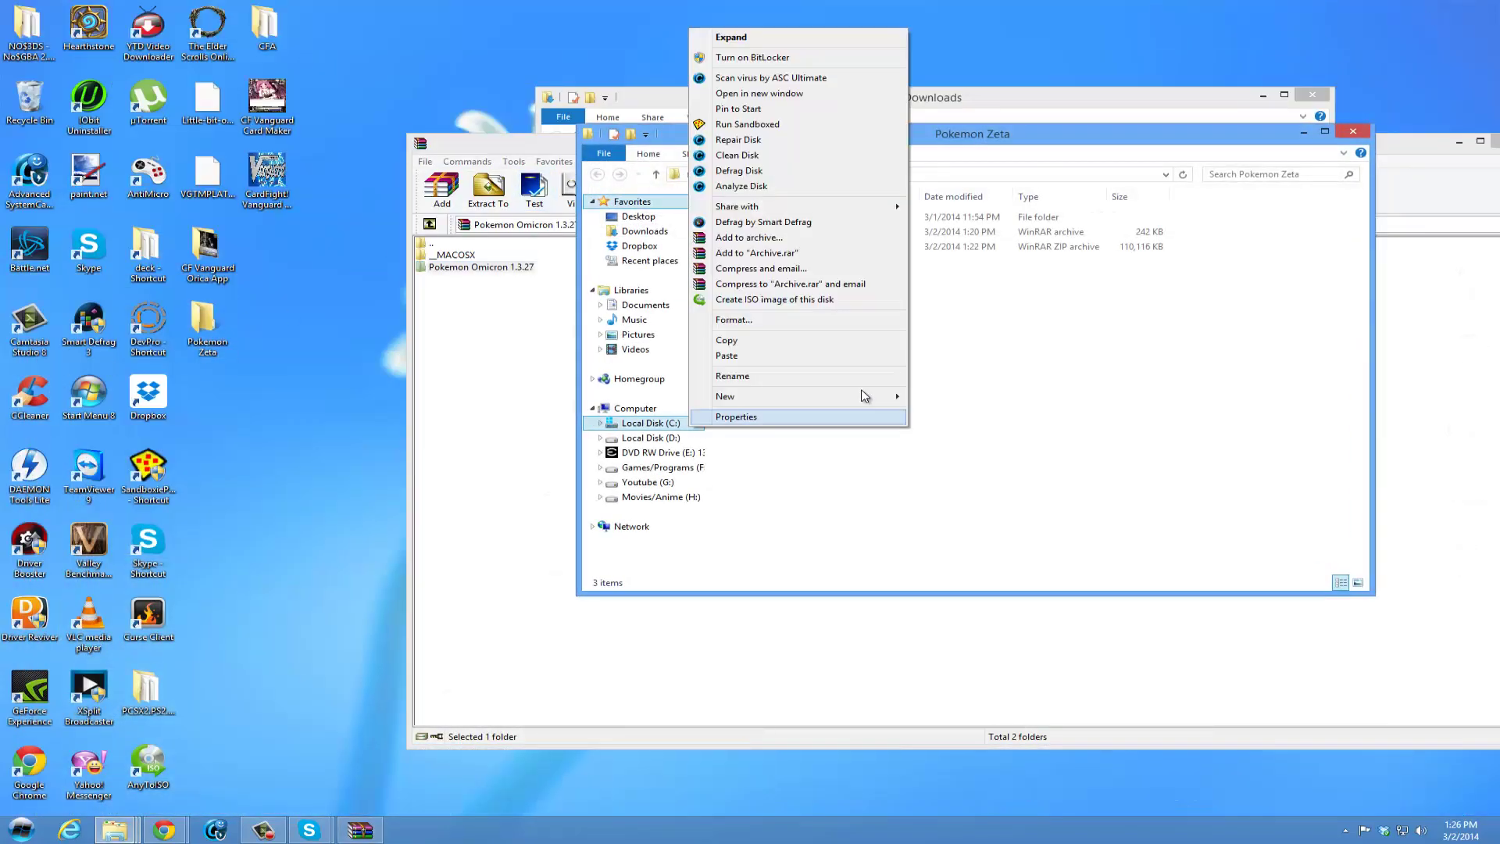
pyautogui.rightClick(942, 401)
pyautogui.click(991, 497)
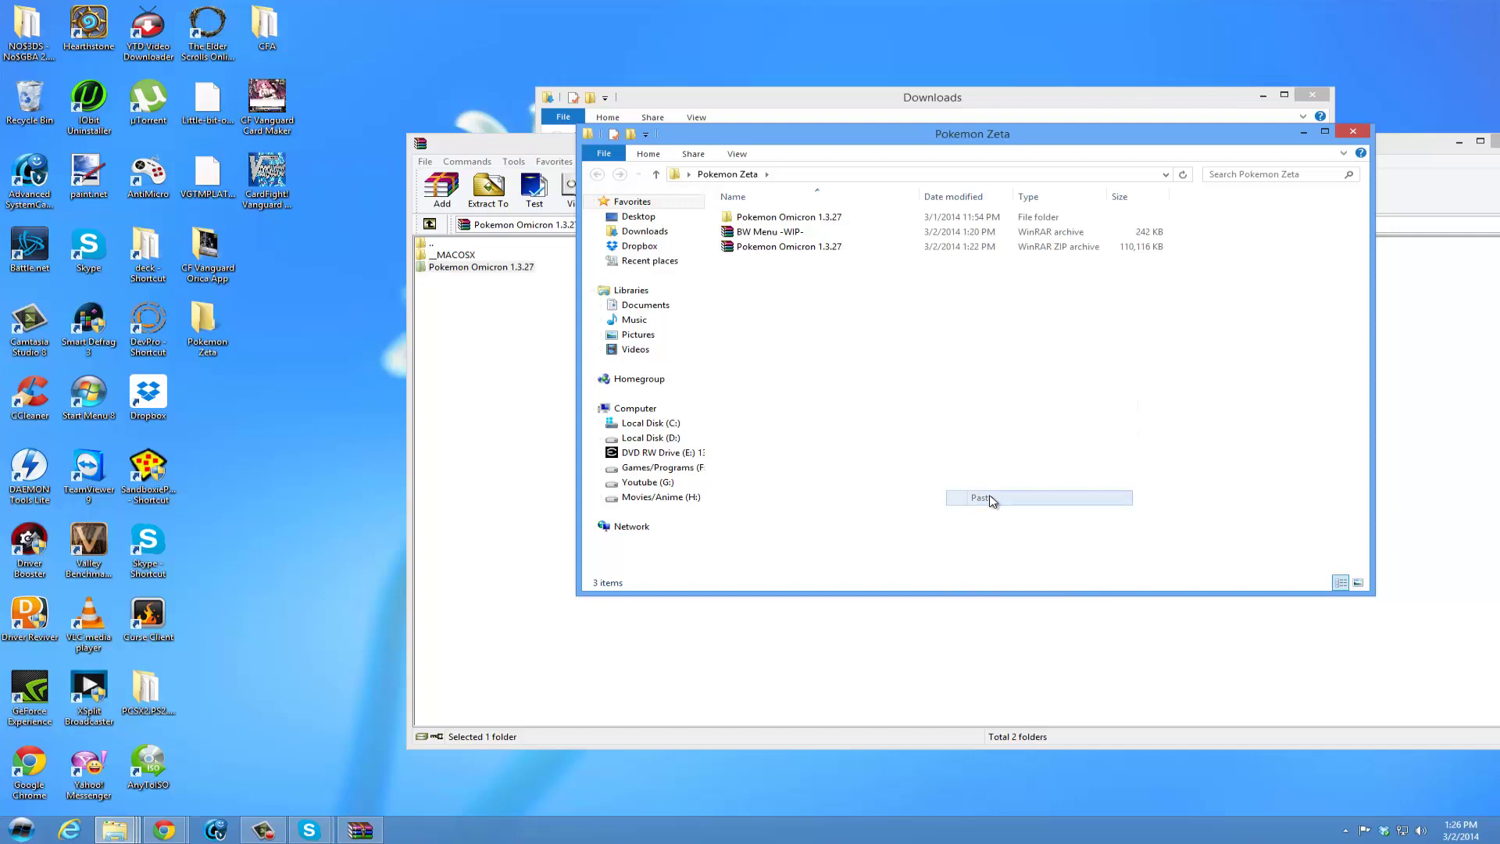
# Close the Pokemon Omicron archive in WinRAR and bring Downloads forward.
pyautogui.click(1451, 174)
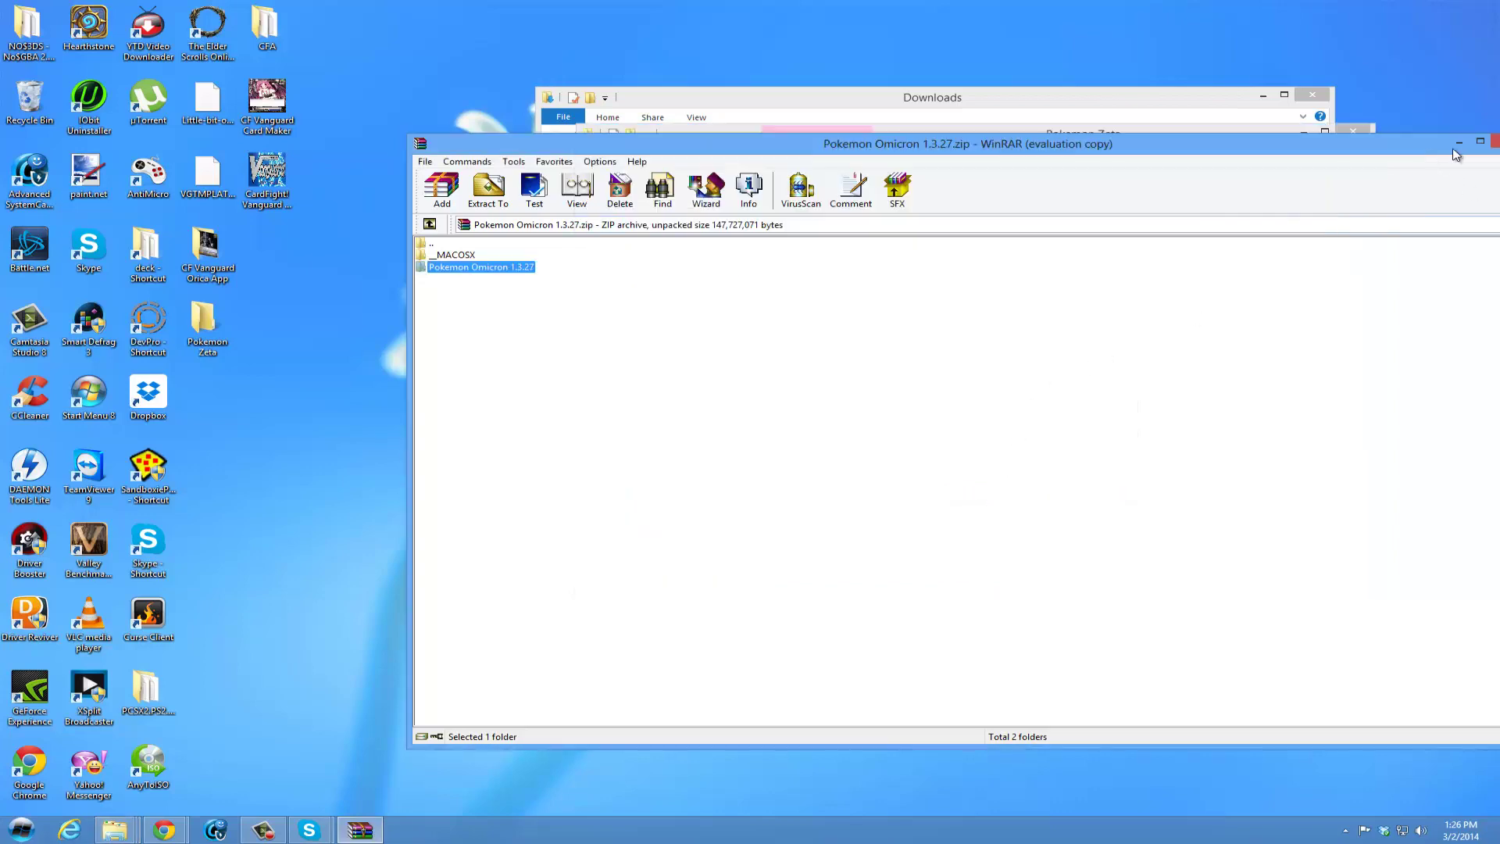
pyautogui.moveTo(1481, 148); pyautogui.dragTo(1185, 161)
pyautogui.click(1223, 159)
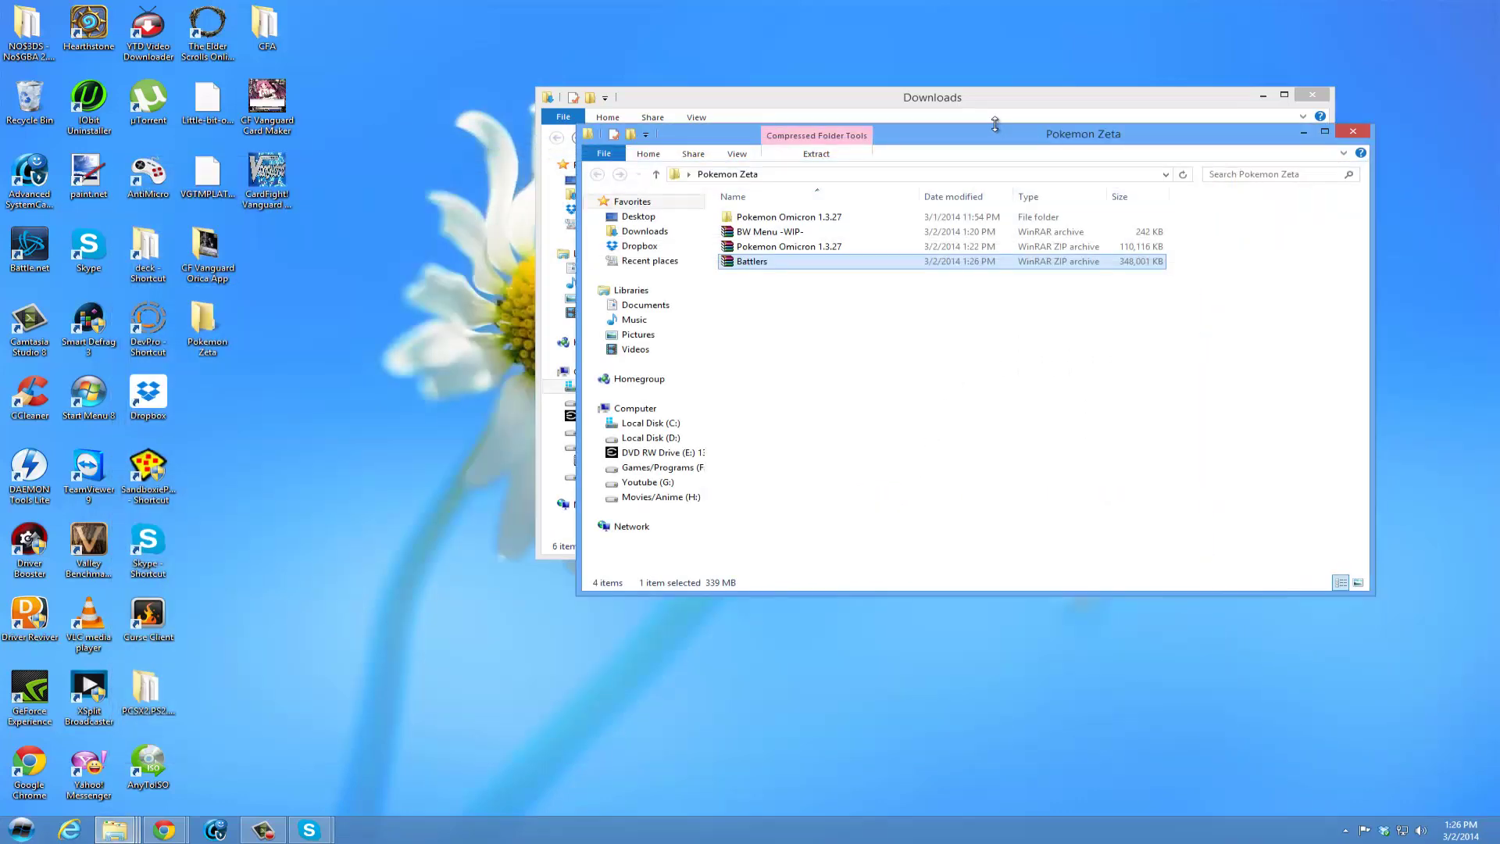
pyautogui.click(1229, 90)
# Extract the Pictures folder from BW Menu -WIP- into Pokemon Zeta, then close WinRAR.
pyautogui.click(1314, 97)
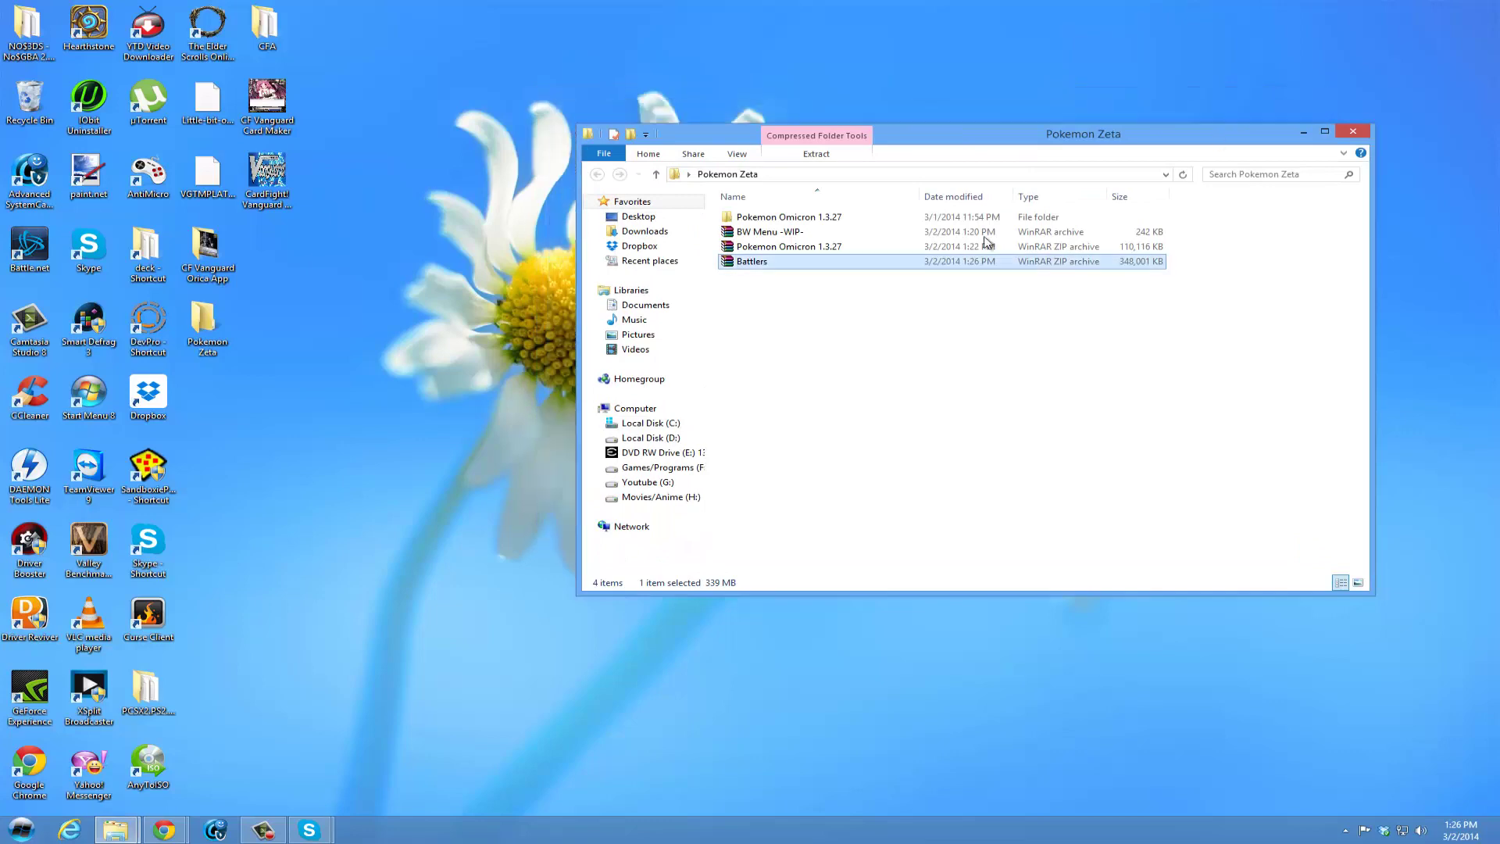
pyautogui.doubleClick(744, 233)
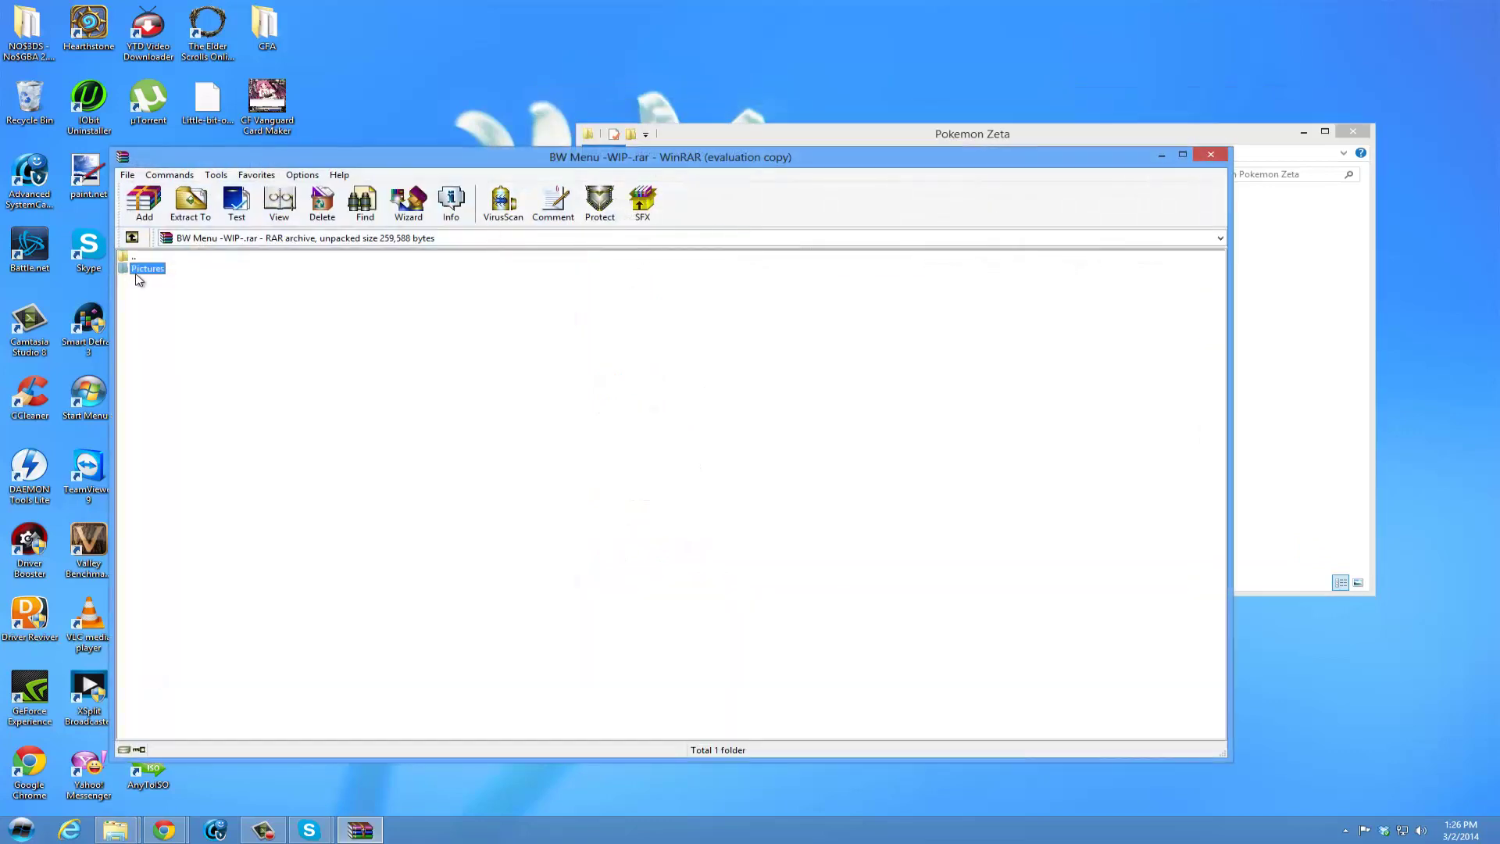
pyautogui.doubleClick(149, 269)
pyautogui.moveTo(437, 157); pyautogui.dragTo(1204, 73)
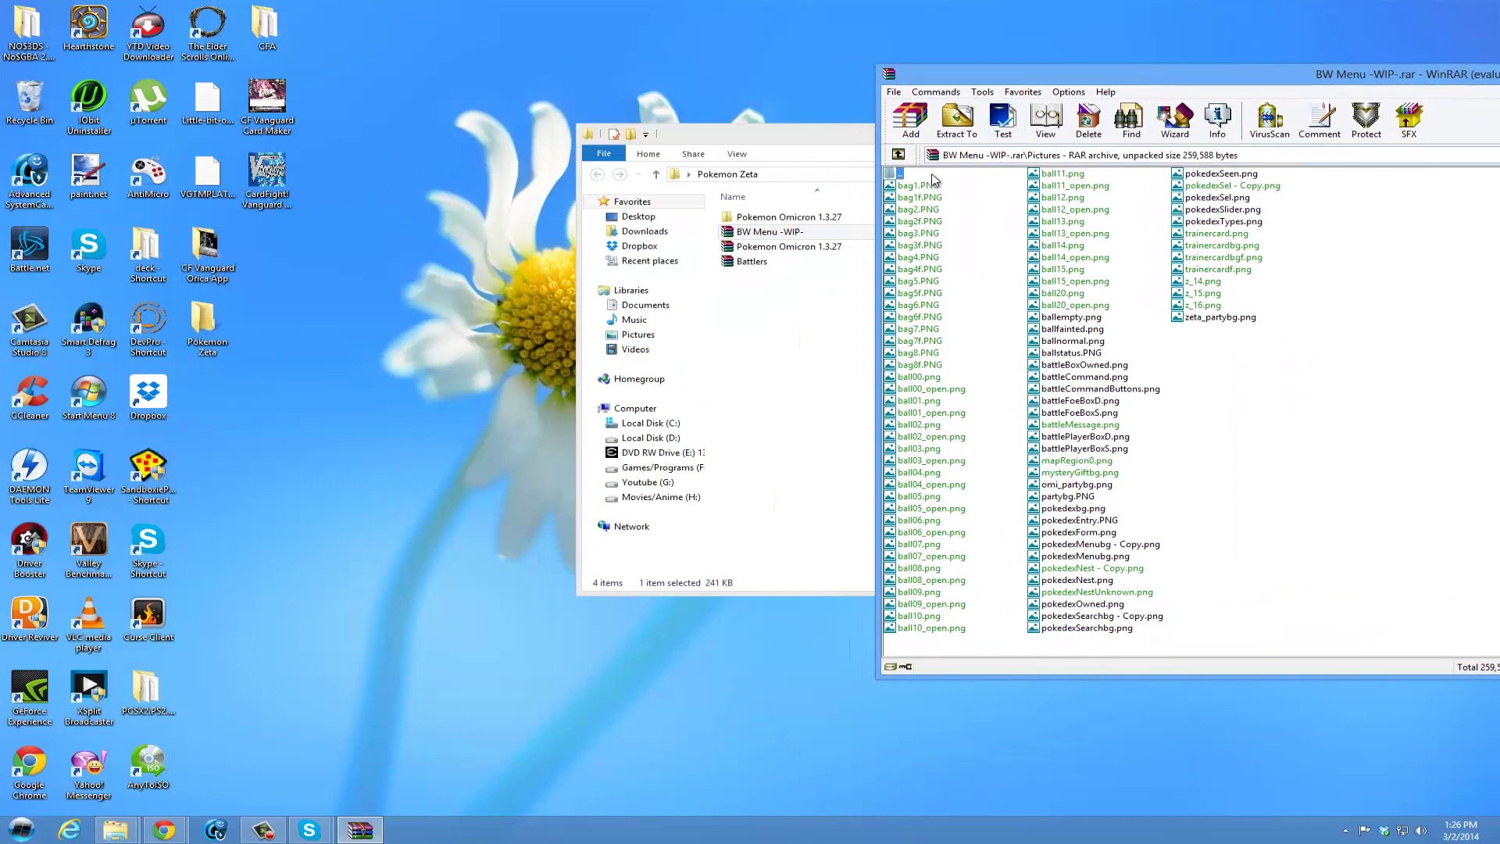
pyautogui.doubleClick(897, 173)
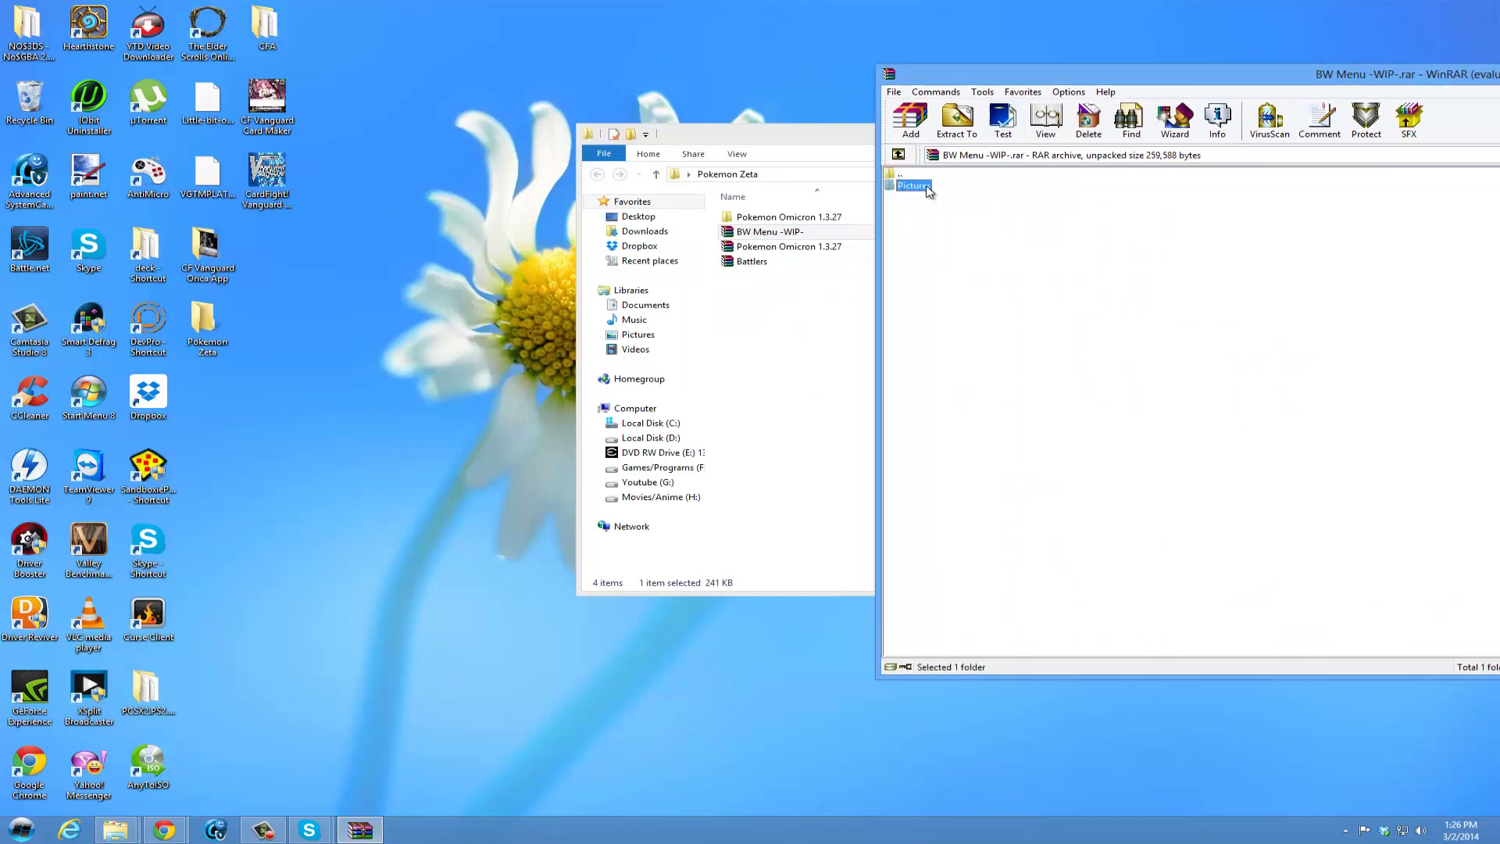
pyautogui.moveTo(735, 358); pyautogui.dragTo(739, 352)
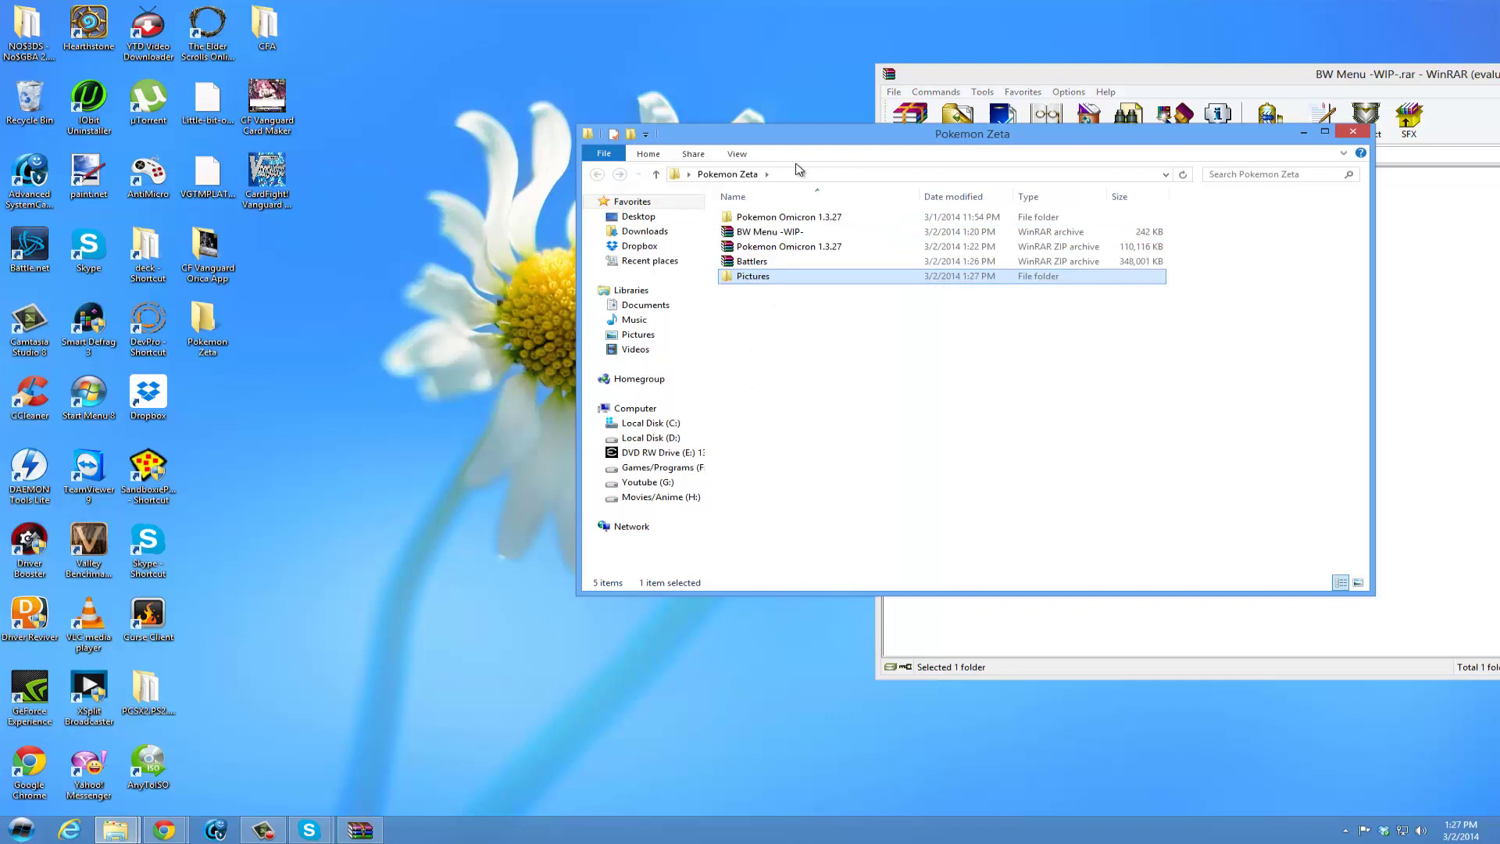
pyautogui.moveTo(864, 146); pyautogui.dragTo(362, 113)
pyautogui.moveTo(1039, 74); pyautogui.dragTo(522, 103)
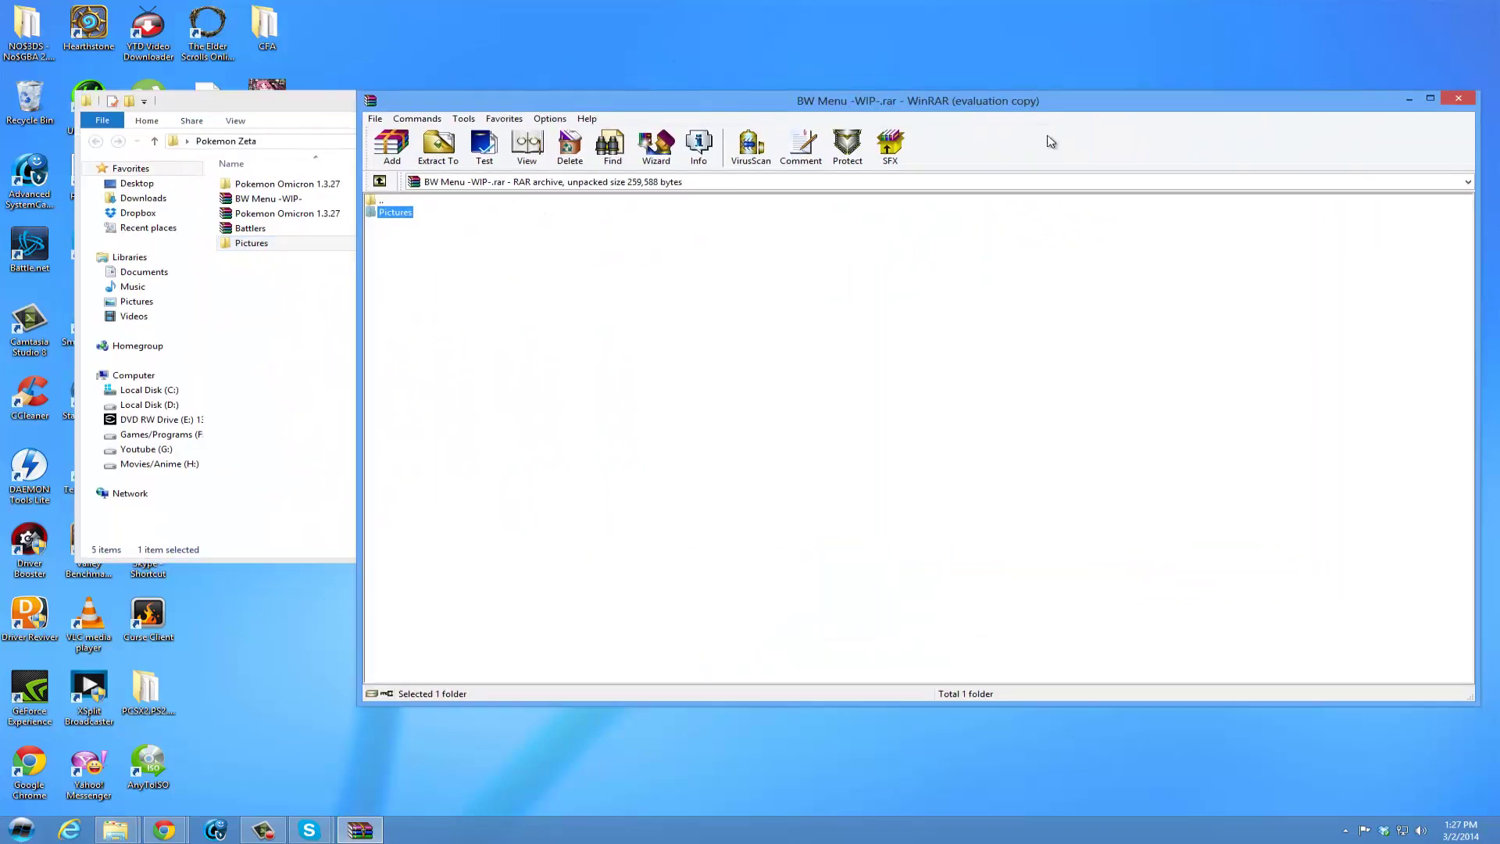
pyautogui.click(1458, 98)
# Copy all 90 images in the extracted Pictures folder and return to Pokemon Zeta.
pyautogui.doubleClick(365, 243)
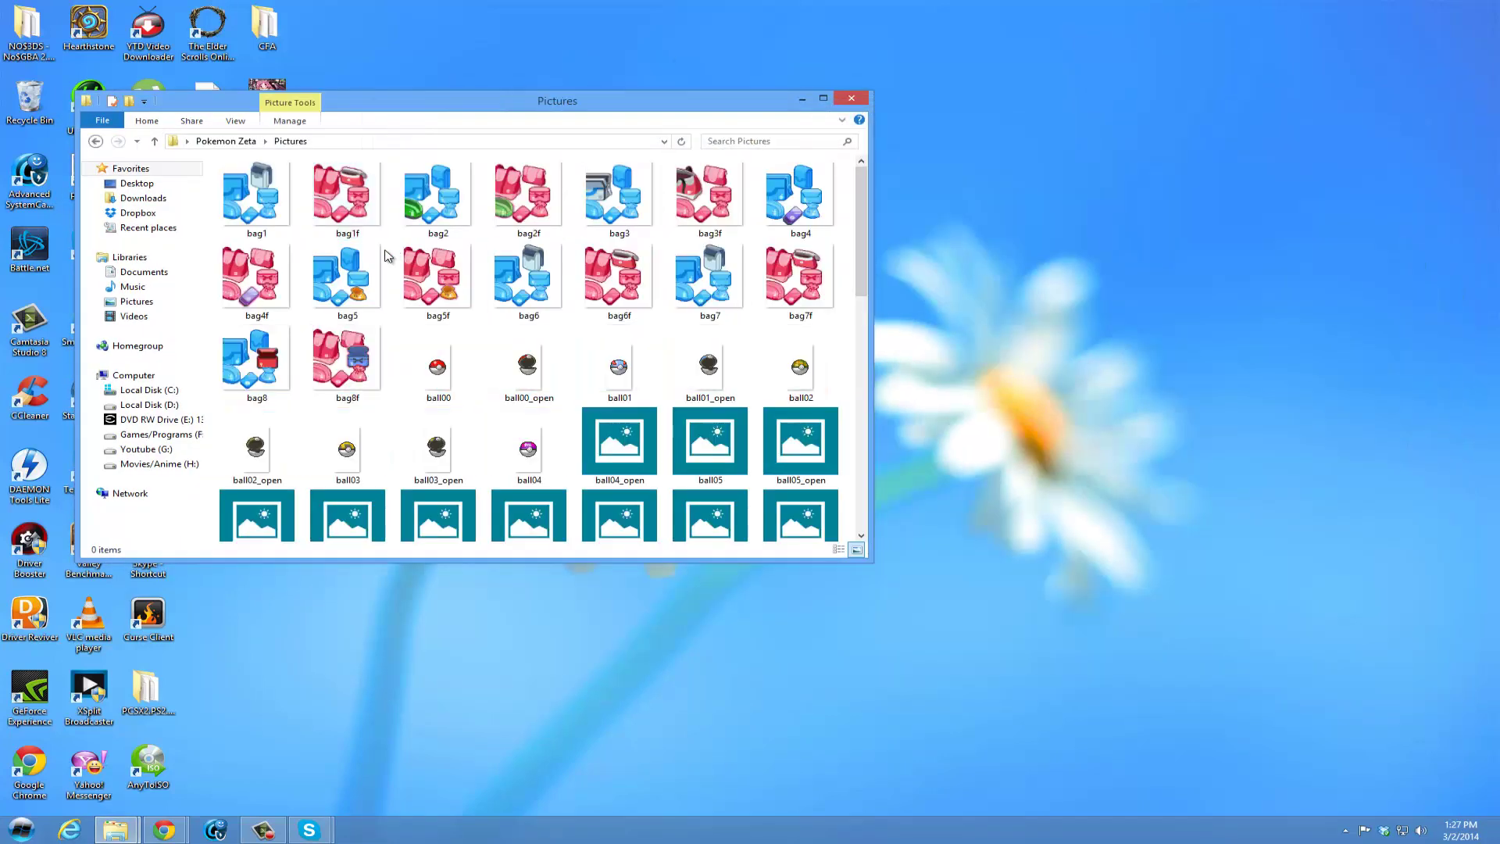
pyautogui.hotkey('ctrl', 'a')
pyautogui.rightClick(501, 301)
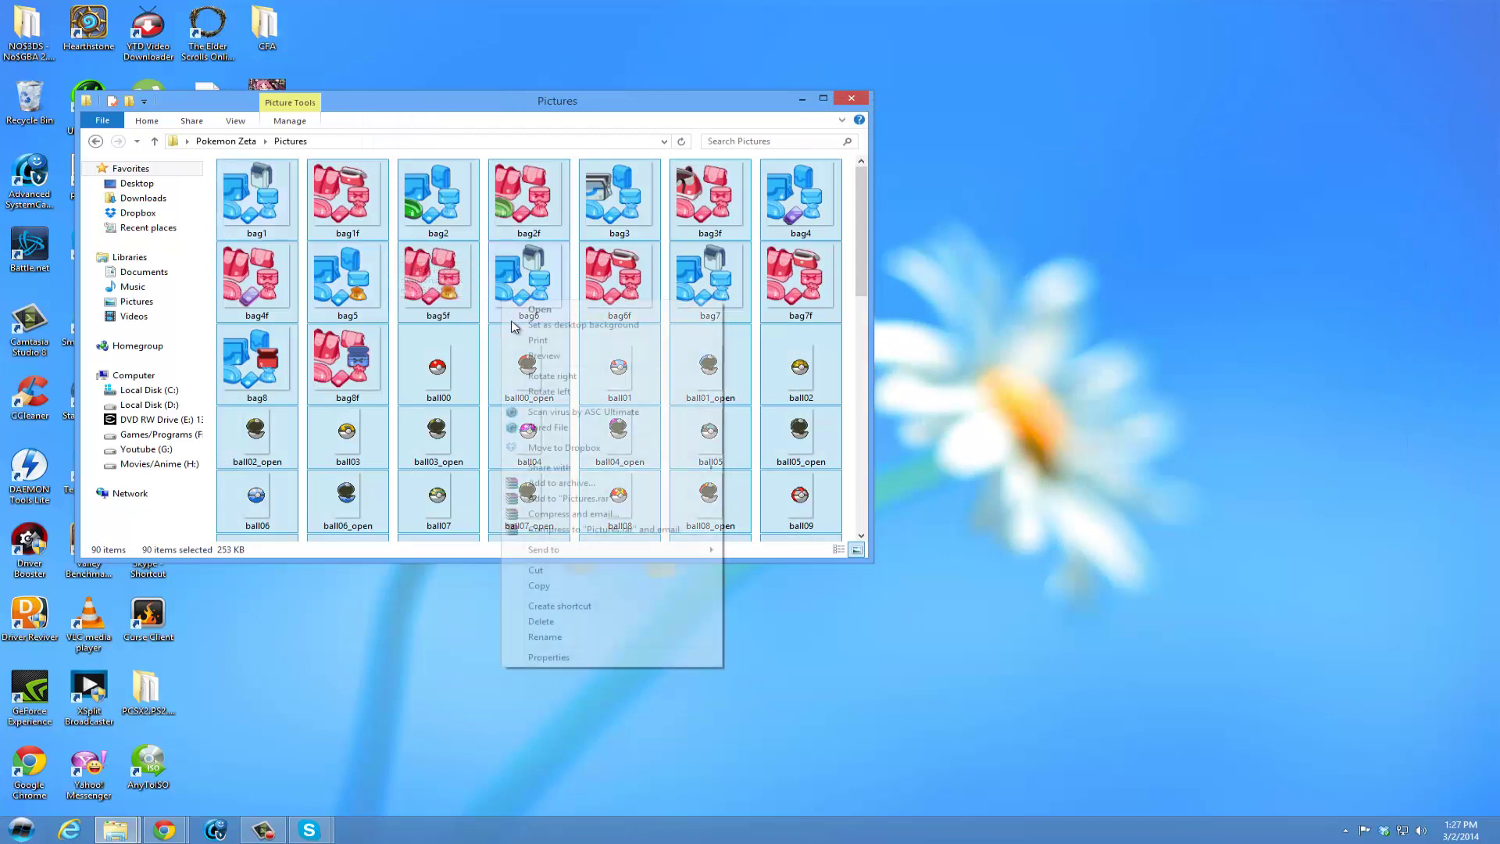
pyautogui.click(538, 571)
pyautogui.rightClick(531, 471)
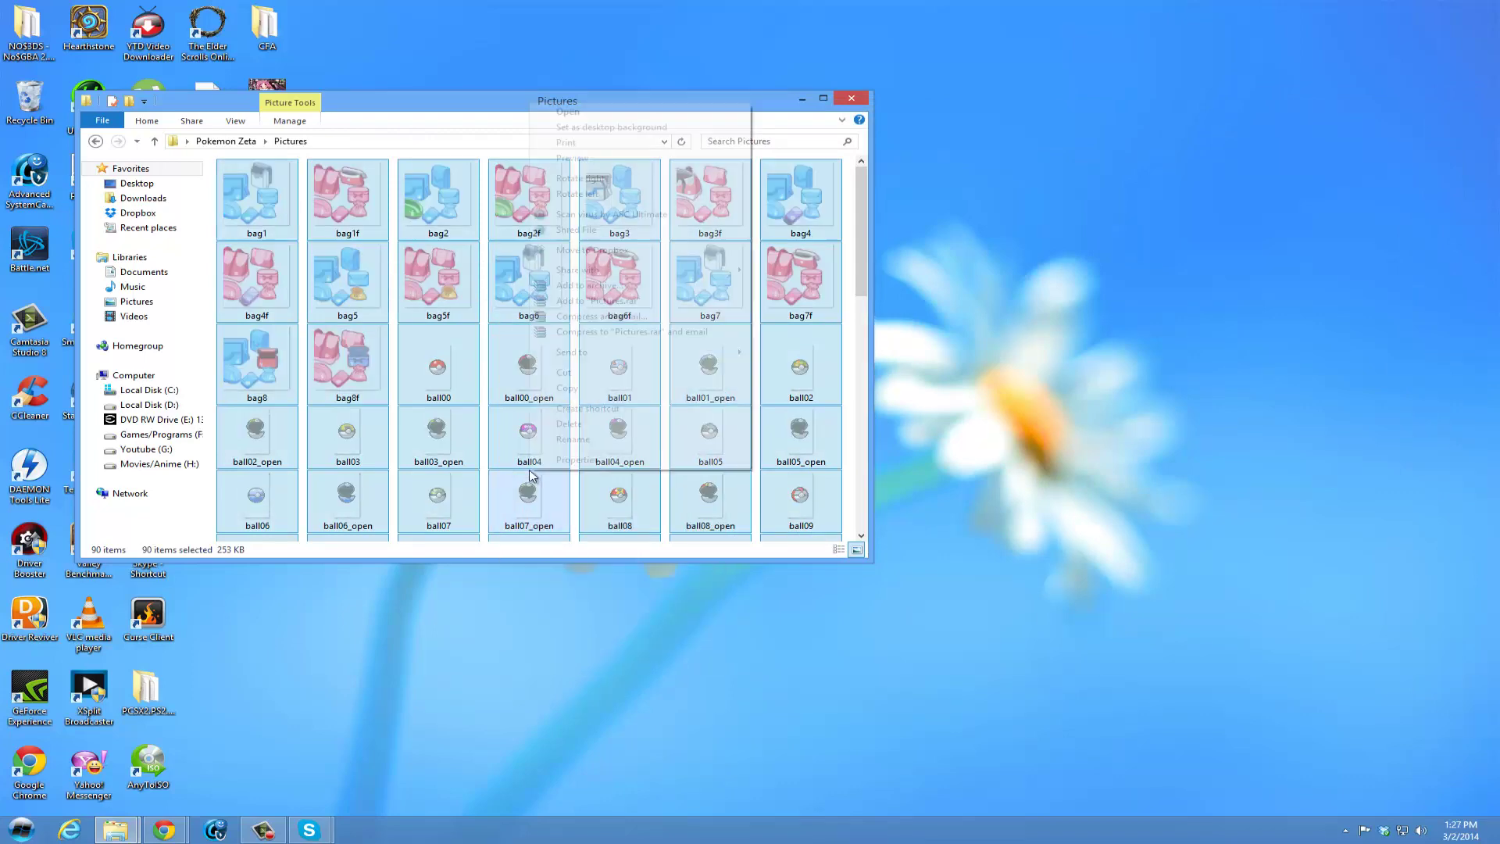
pyautogui.click(570, 391)
pyautogui.press('BackSpace')
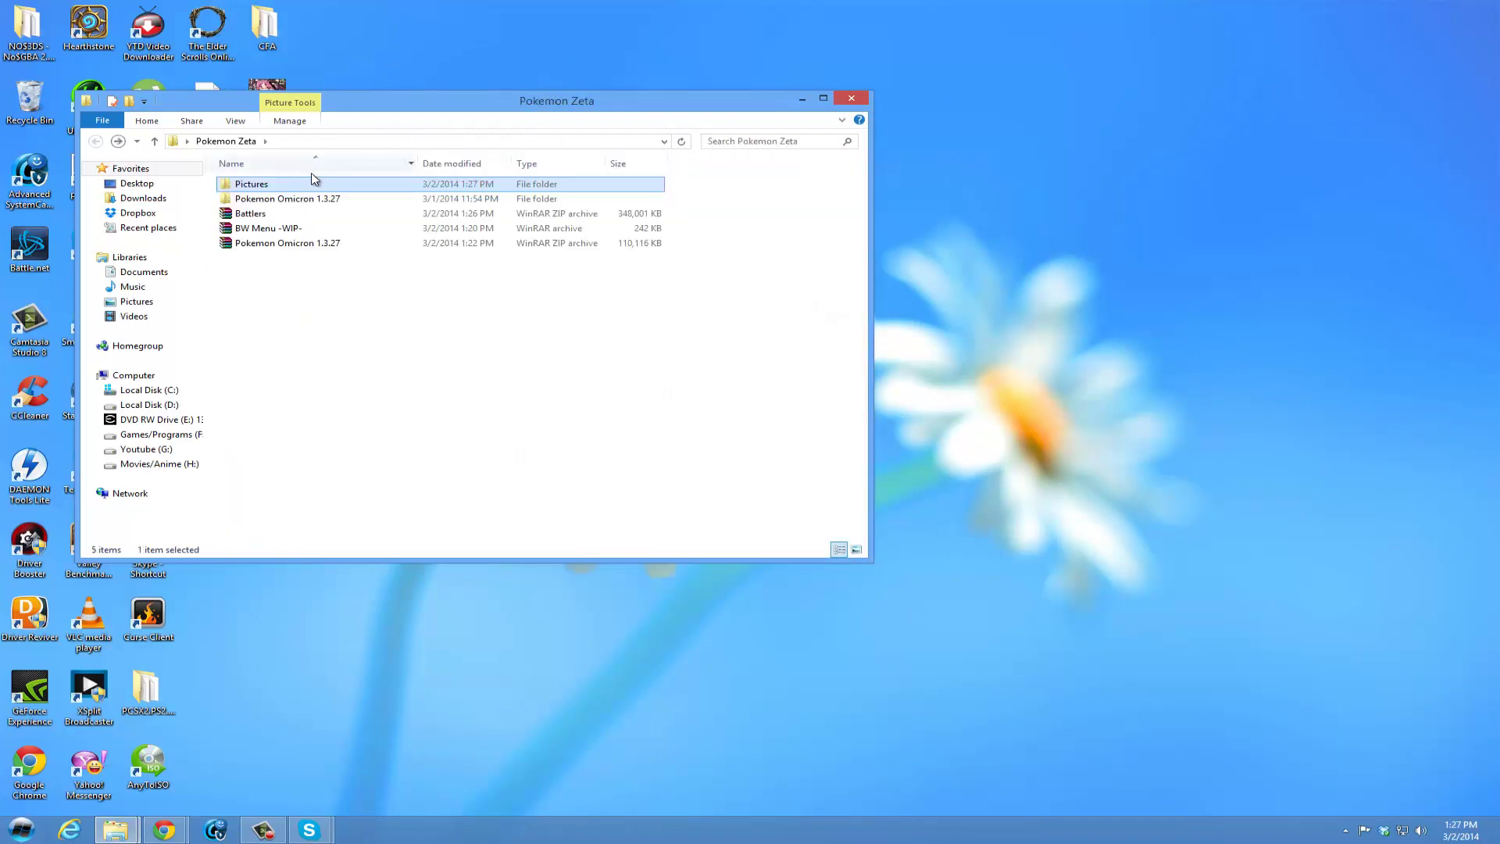
# Paste the 90 pictures into Pokemon Omicron 1.3.27\Graphics\Pictures, replacing same-named files.
pyautogui.doubleClick(300, 199)
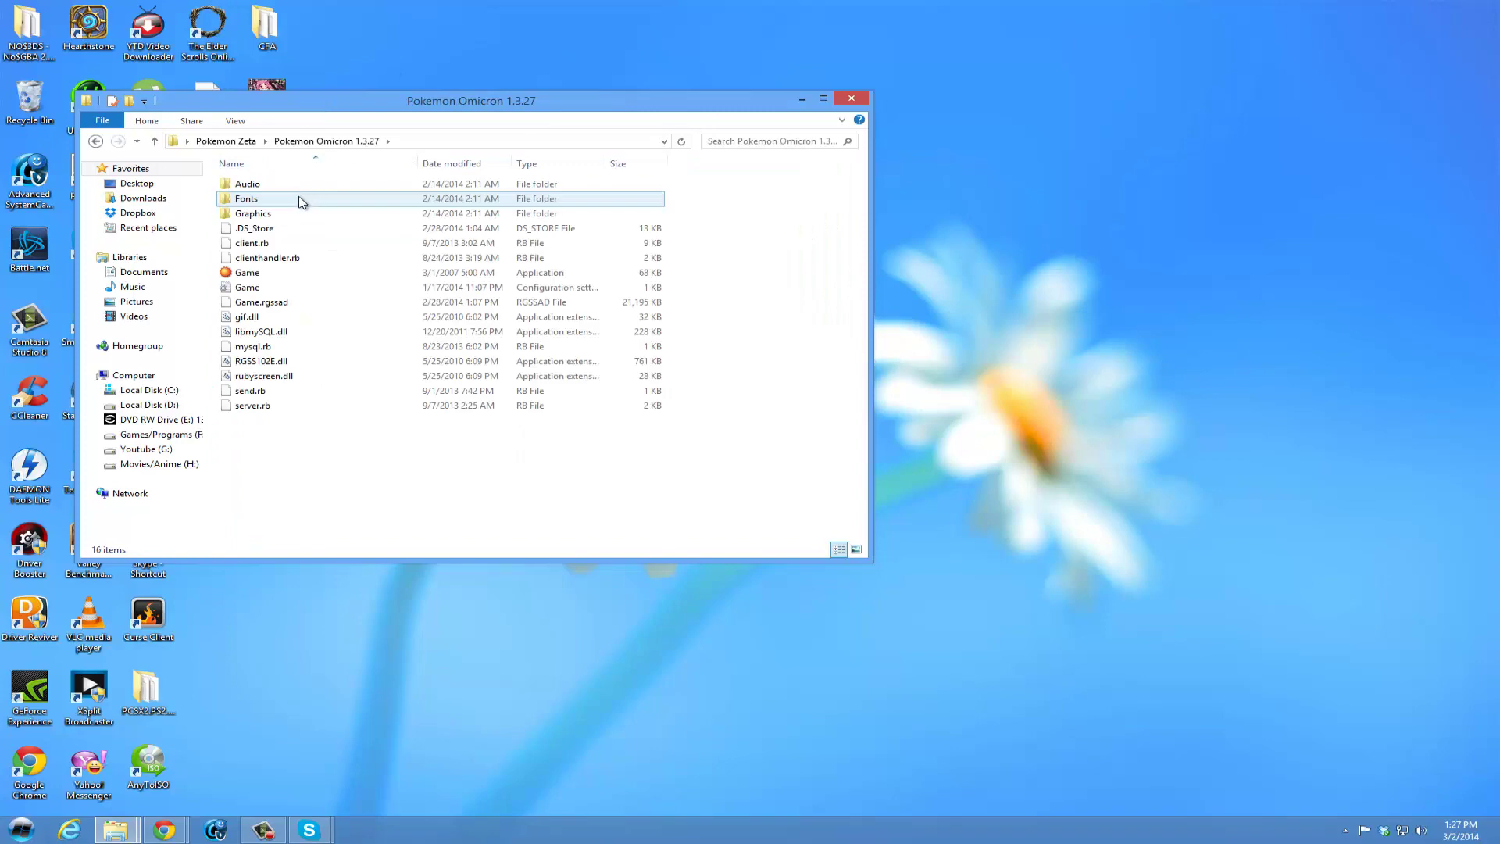
pyautogui.doubleClick(286, 214)
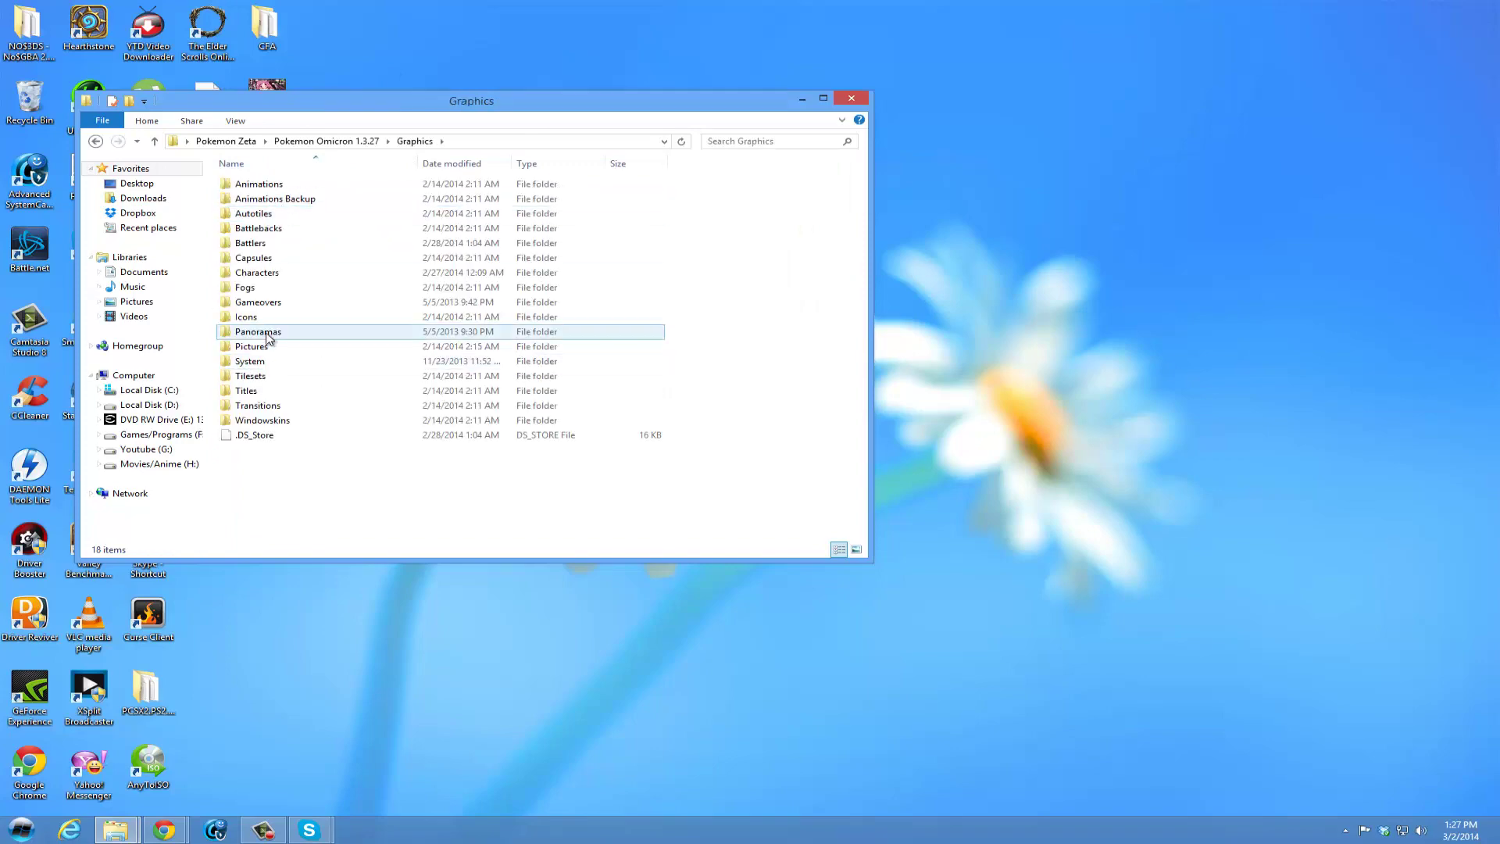
pyautogui.doubleClick(265, 346)
pyautogui.rightClick(731, 291)
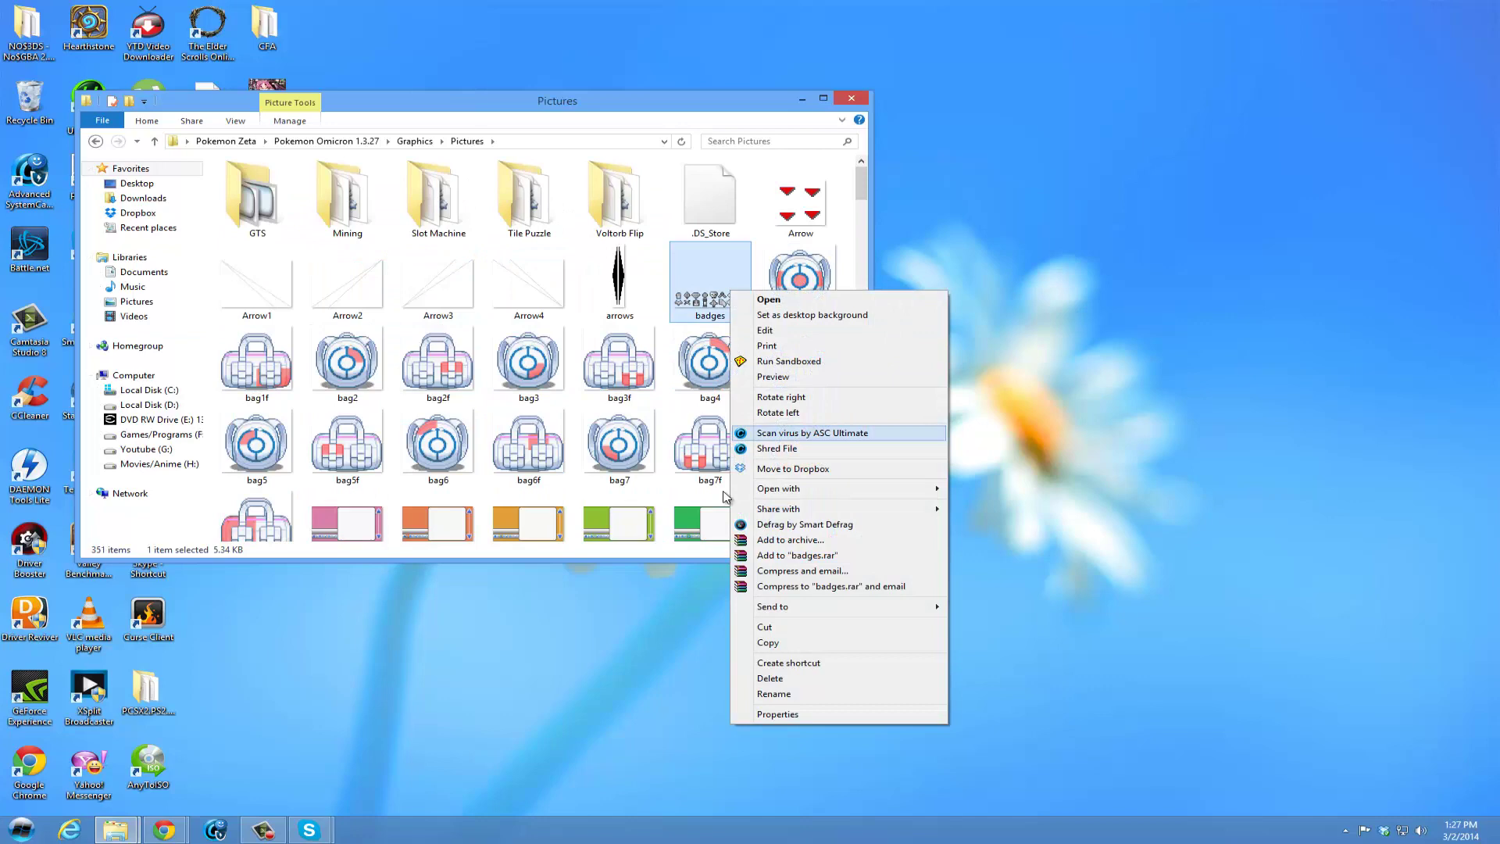
pyautogui.rightClick(650, 294)
pyautogui.click(703, 401)
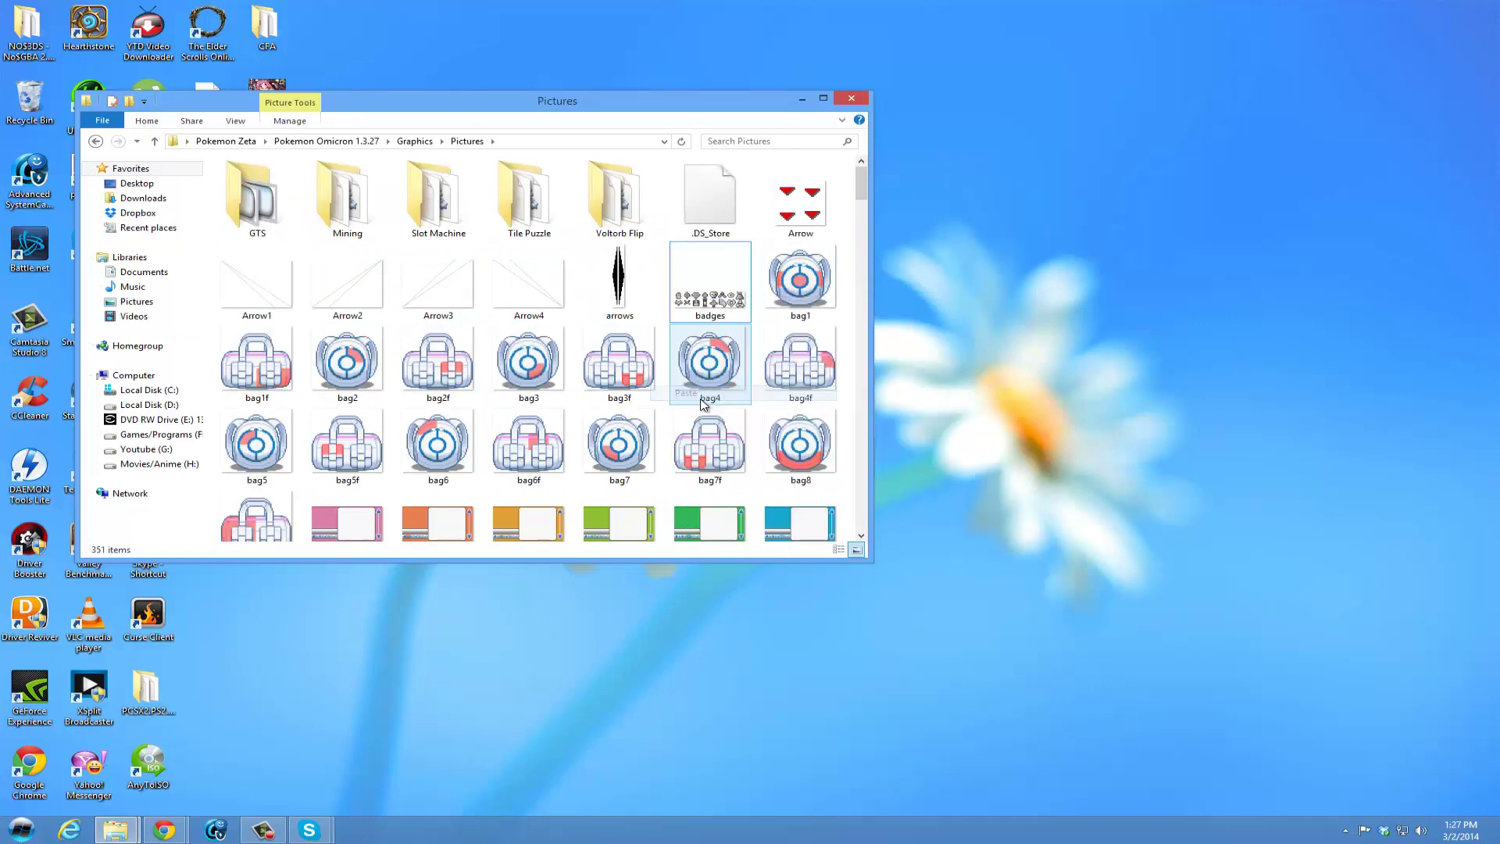
pyautogui.click(633, 297)
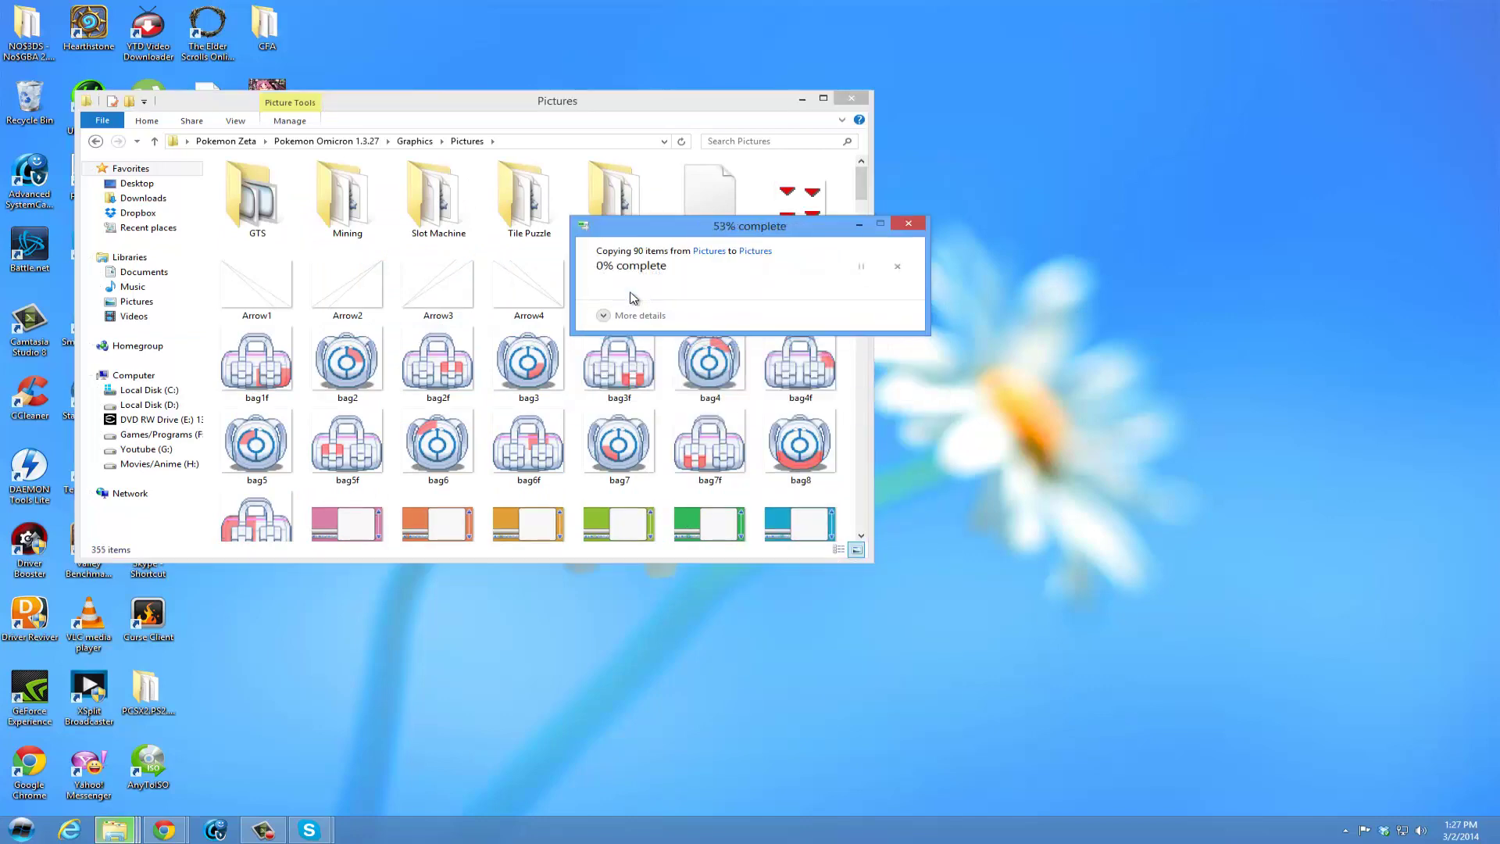
# Navigate back up to the Pokemon Zeta folder.
pyautogui.scroll(15, 693, 381)
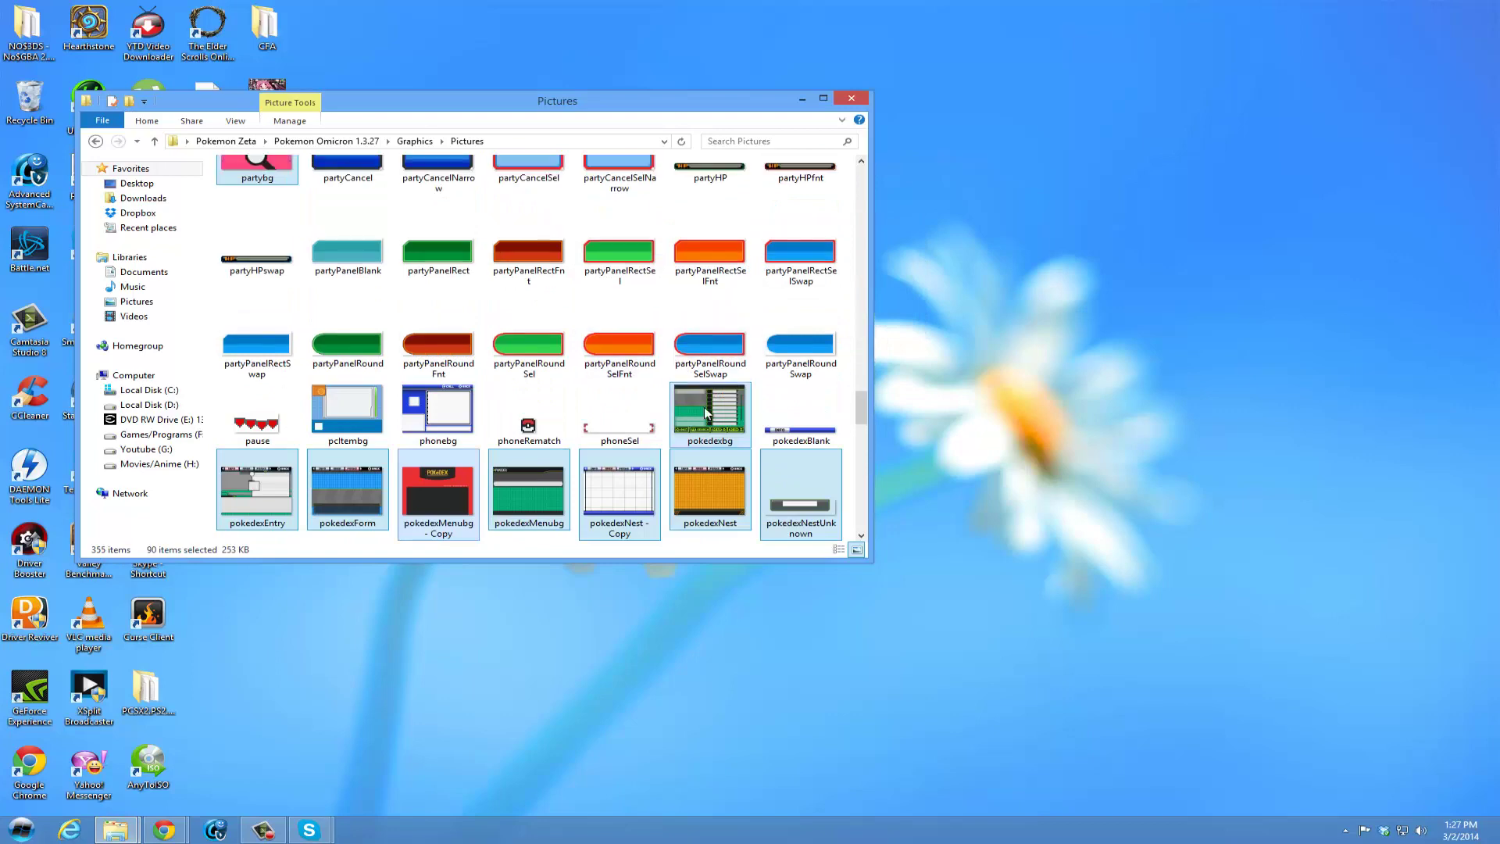
pyautogui.click(414, 141)
pyautogui.press('BackSpace')
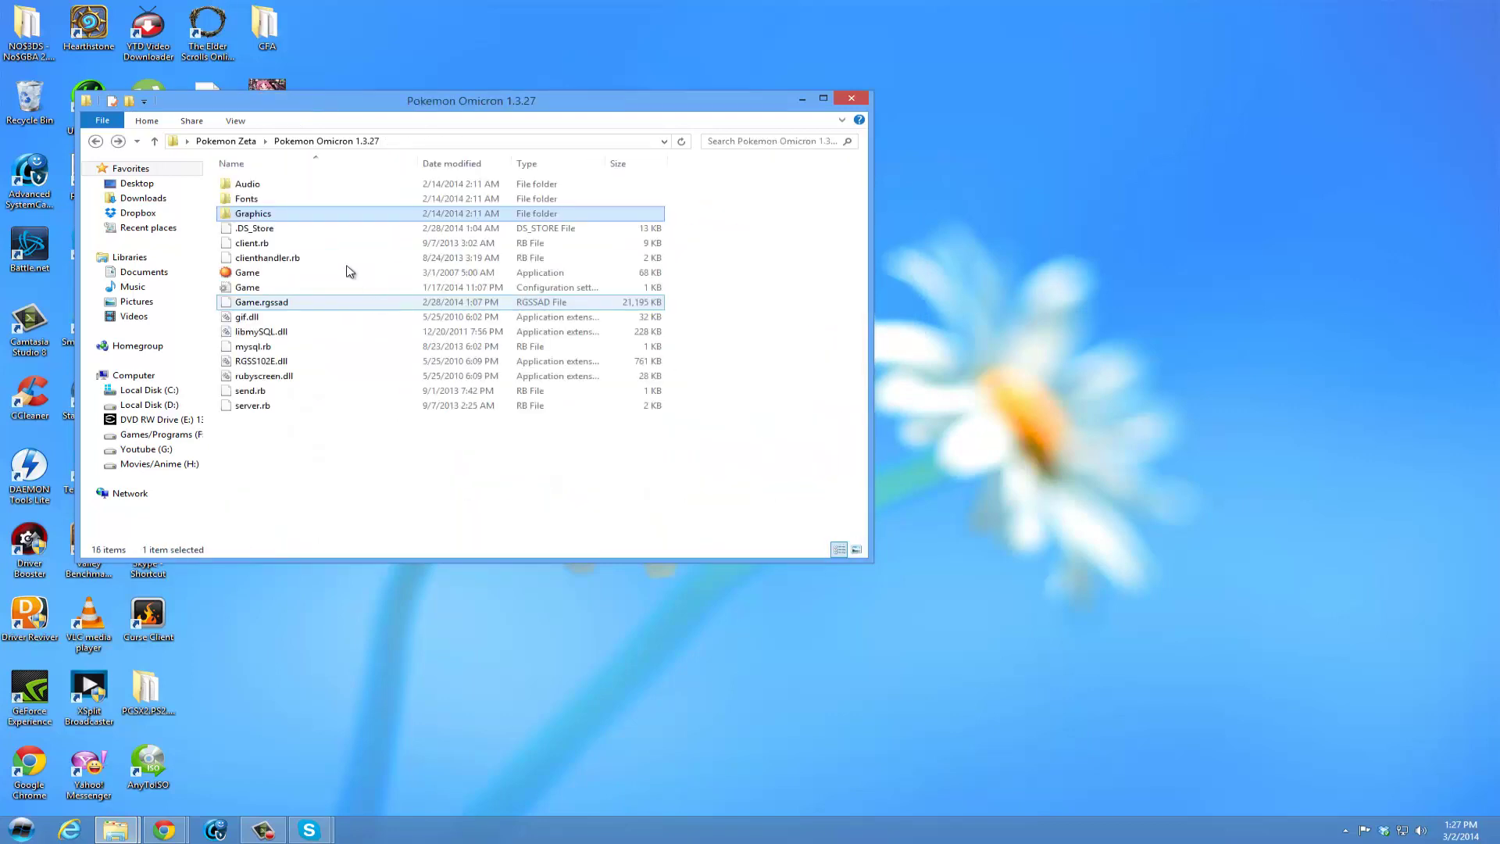
pyautogui.press('BackSpace')
# Open Battlers.zip in WinRAR and drag its Battlers folder into Pokemon Zeta.
pyautogui.click(301, 233)
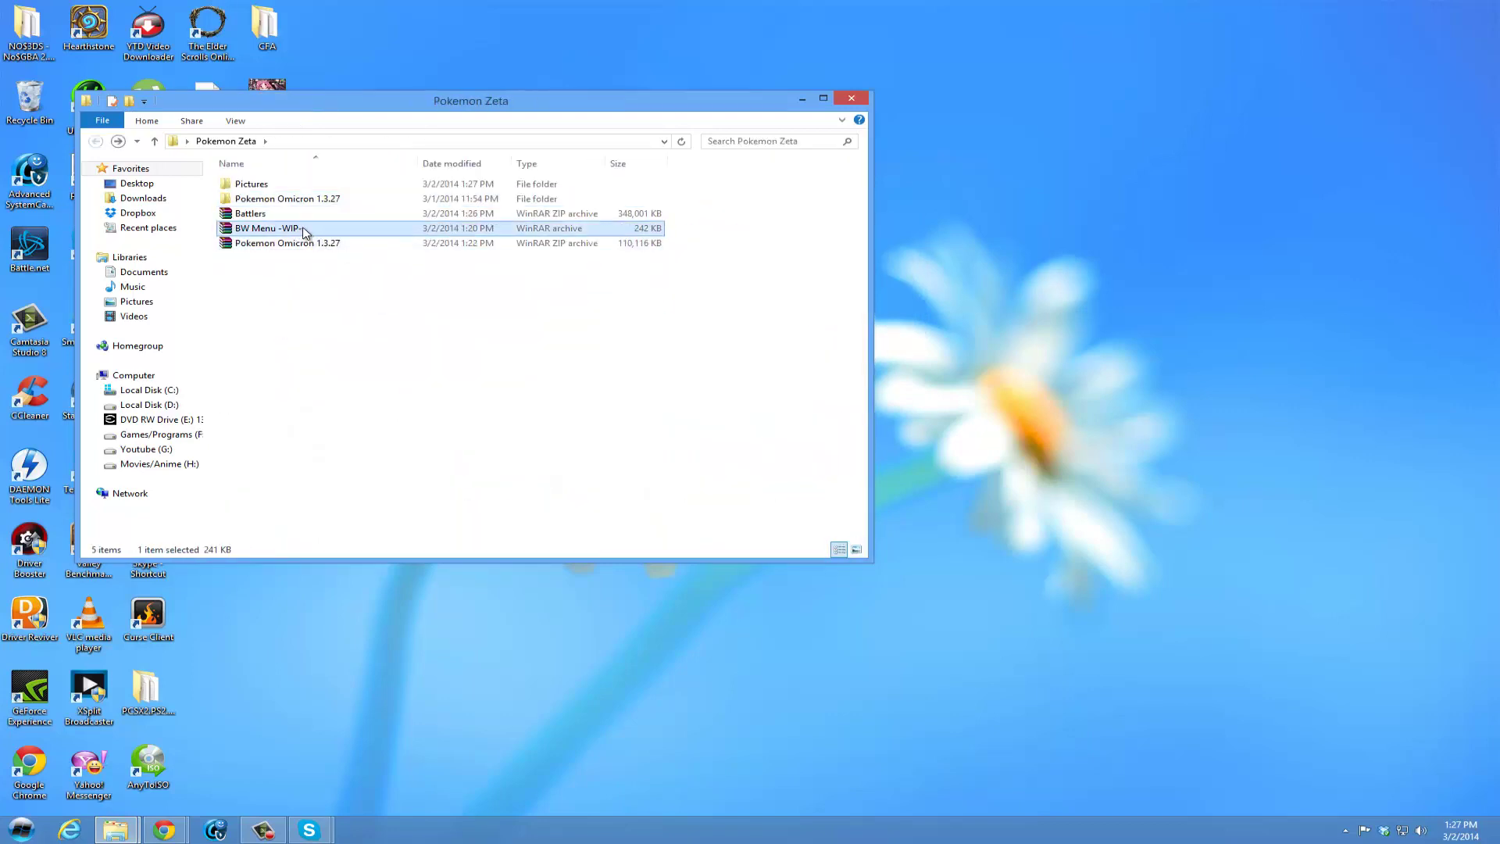
pyautogui.doubleClick(266, 214)
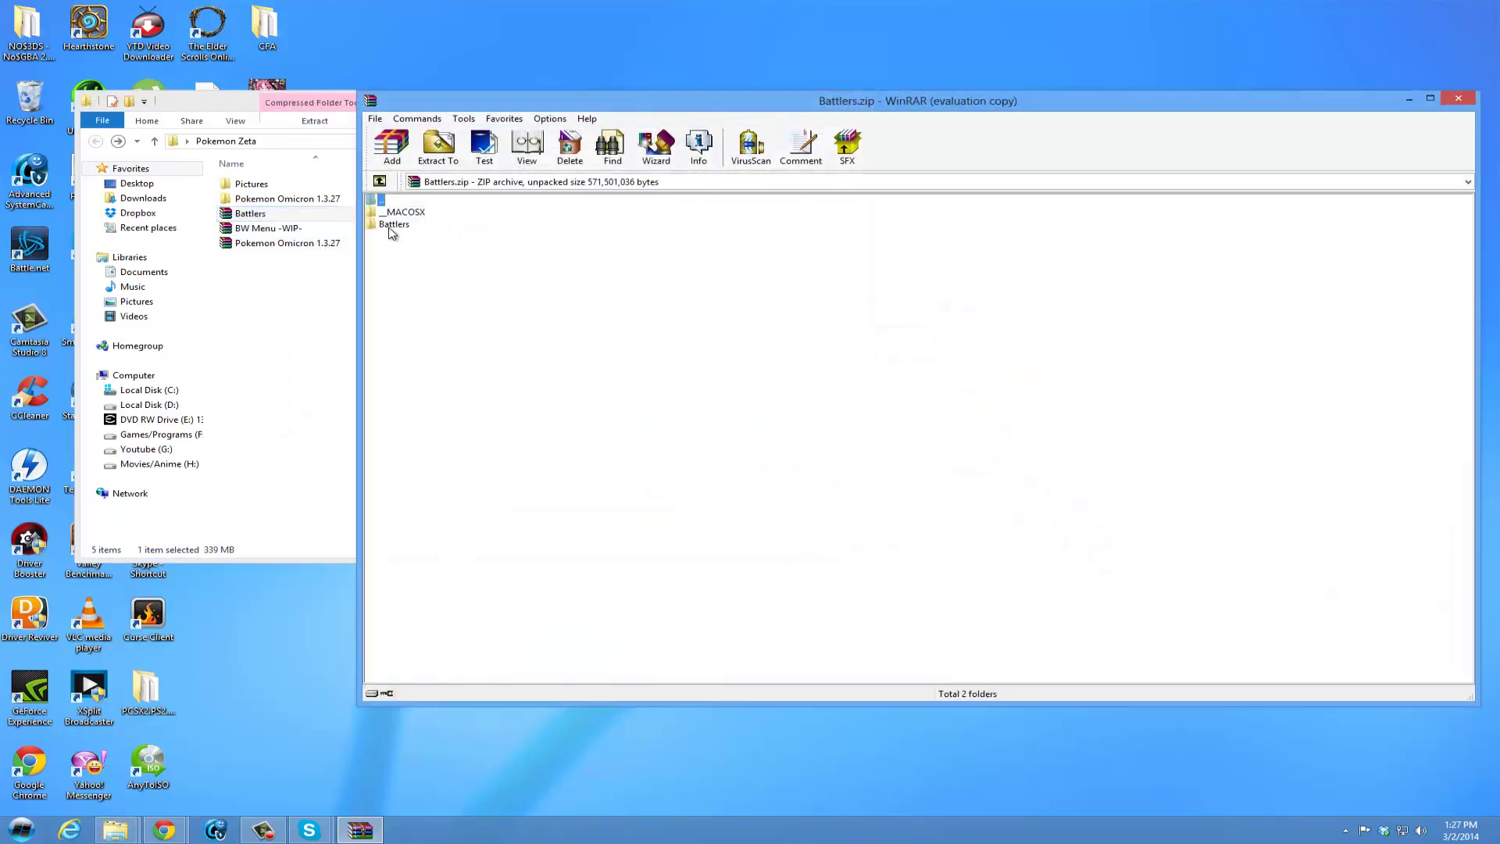
pyautogui.moveTo(392, 226); pyautogui.dragTo(260, 279)
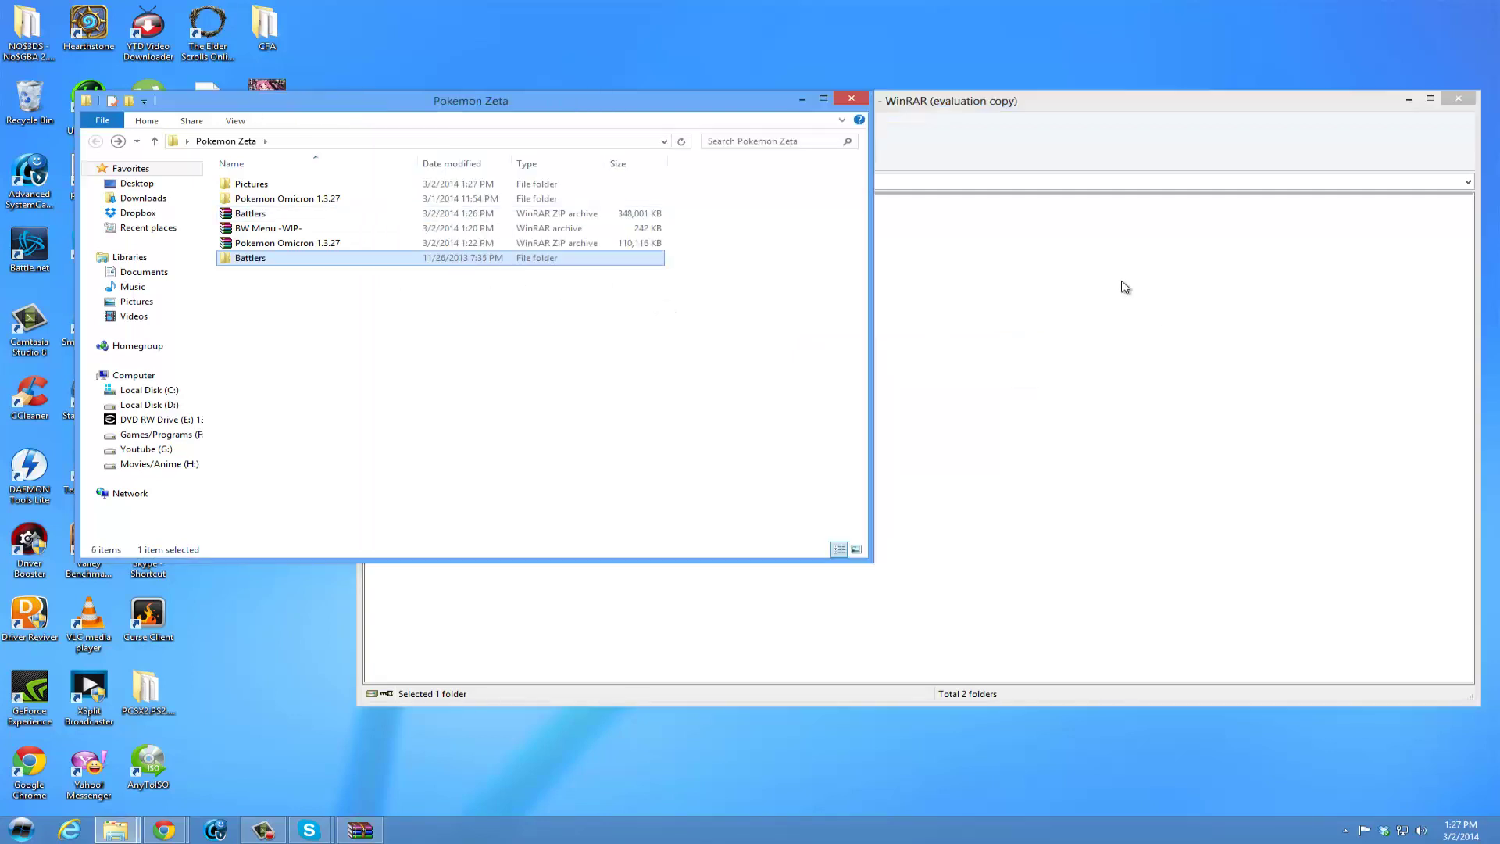
# Close WinRAR and copy all sprites from the extracted Battlers folder.
pyautogui.click(1459, 98)
pyautogui.doubleClick(295, 260)
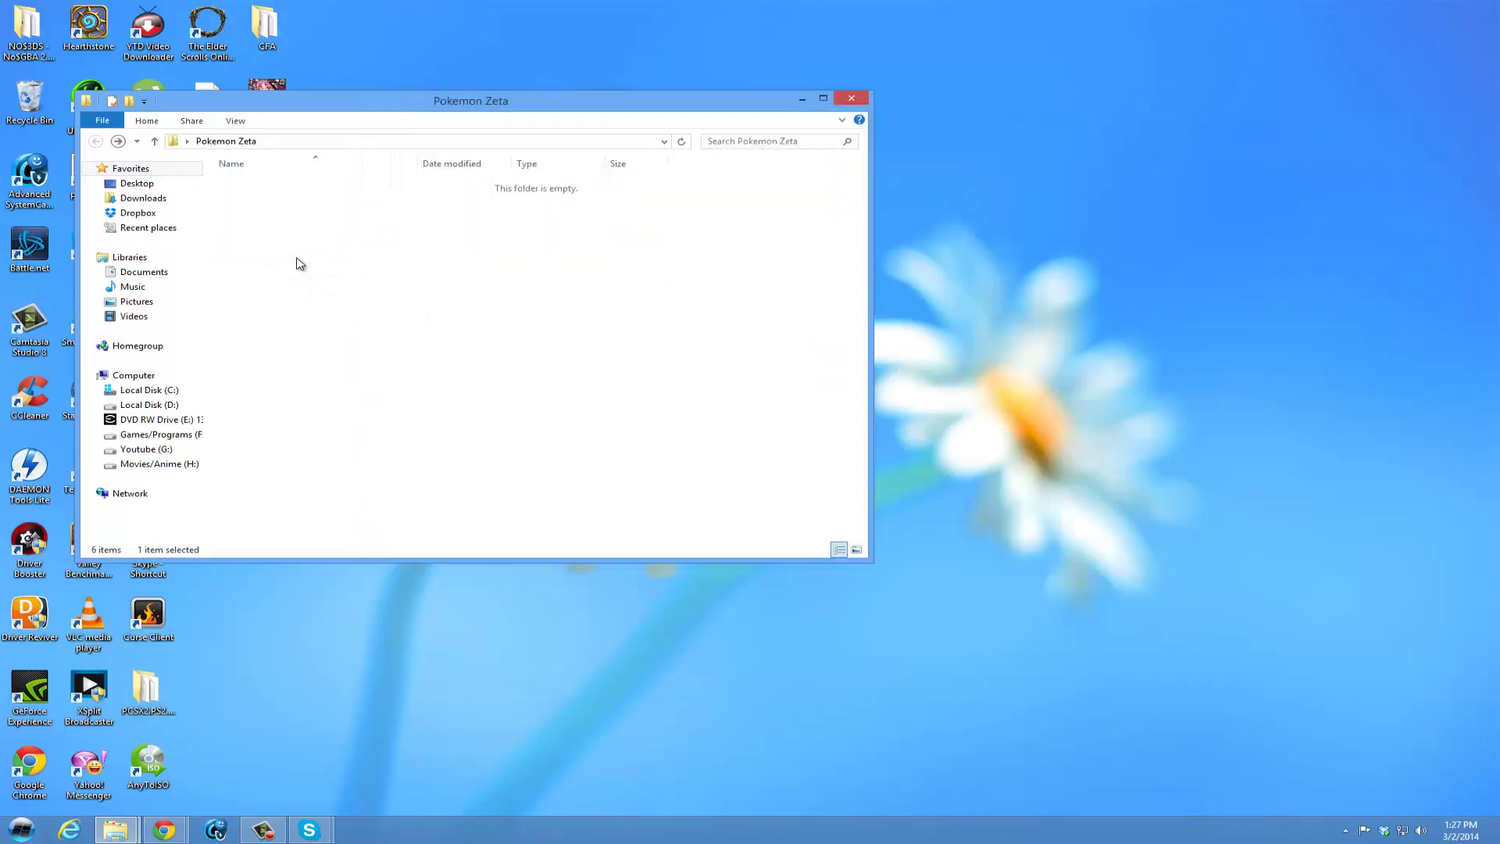
pyautogui.hotkey('ctrl', 'a')
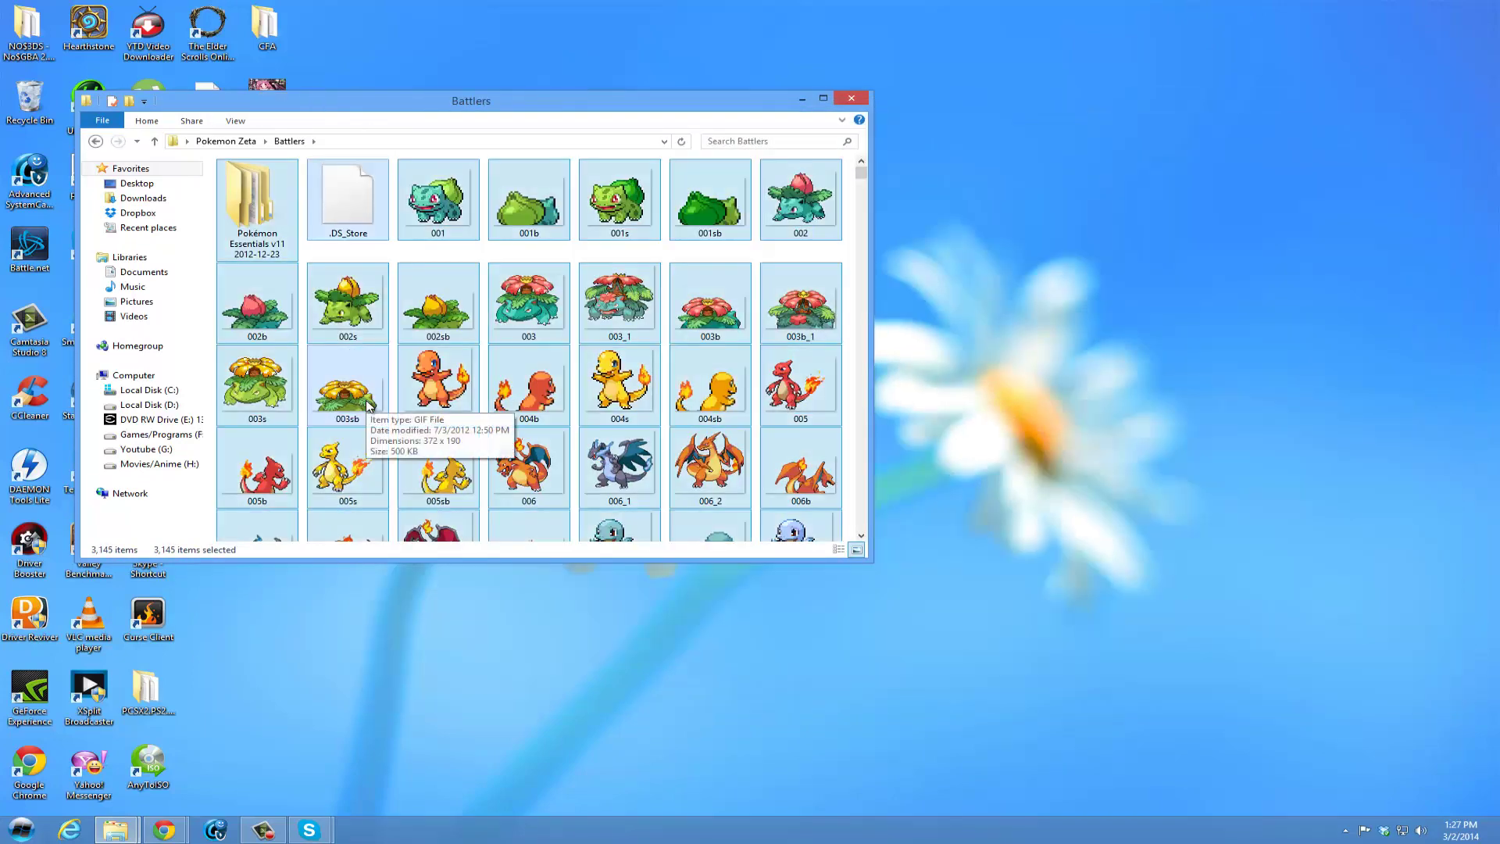
pyautogui.rightClick(412, 372)
pyautogui.click(485, 618)
pyautogui.press('BackSpace')
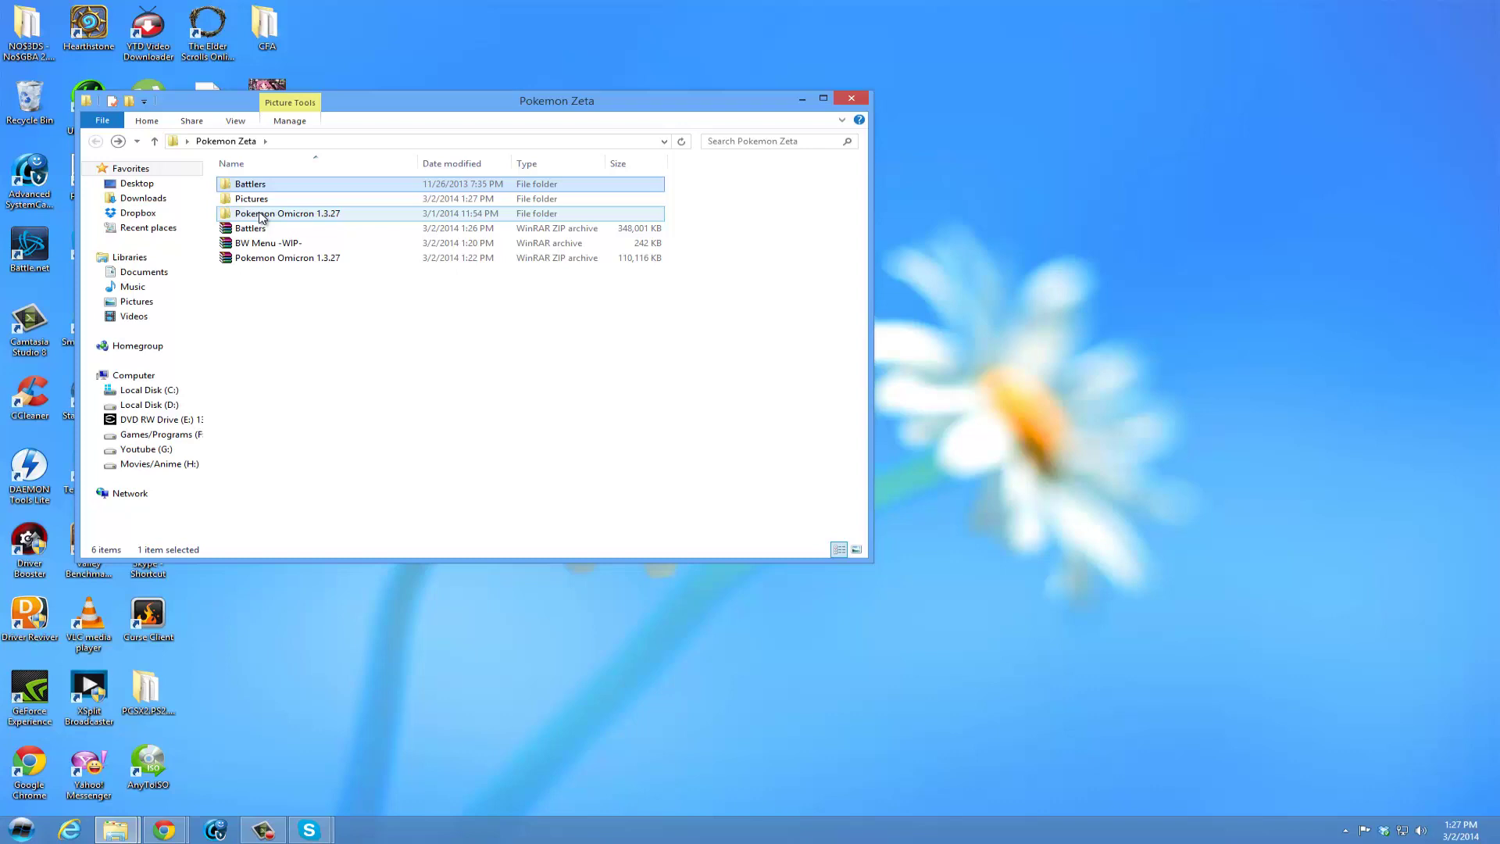
# Paste the sprites into the game's Graphics\Battlers folder, overwriting the 85 same-named files.
pyautogui.doubleClick(260, 213)
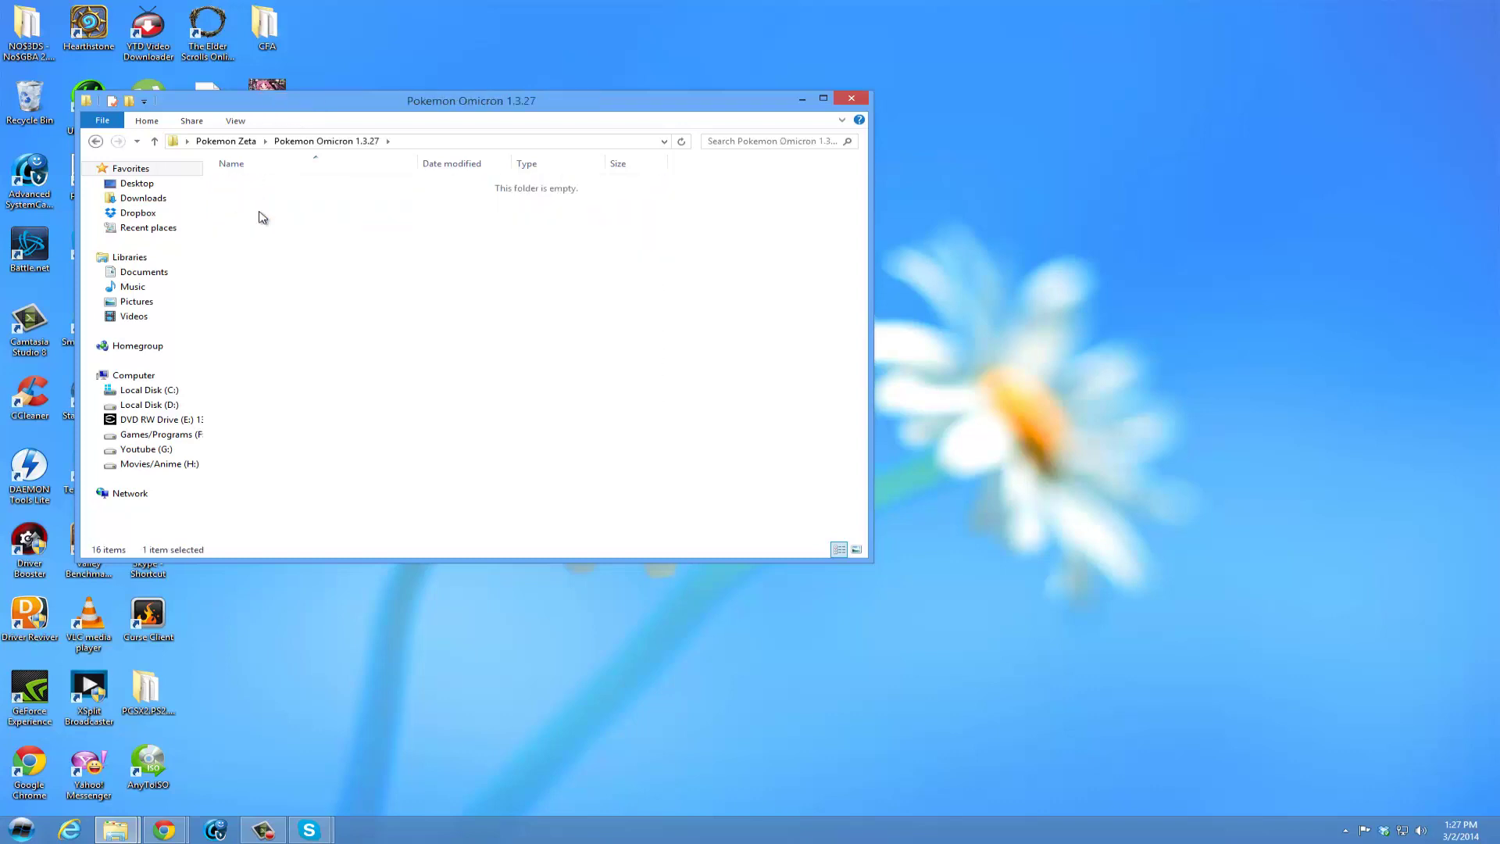
pyautogui.doubleClick(261, 218)
pyautogui.doubleClick(262, 231)
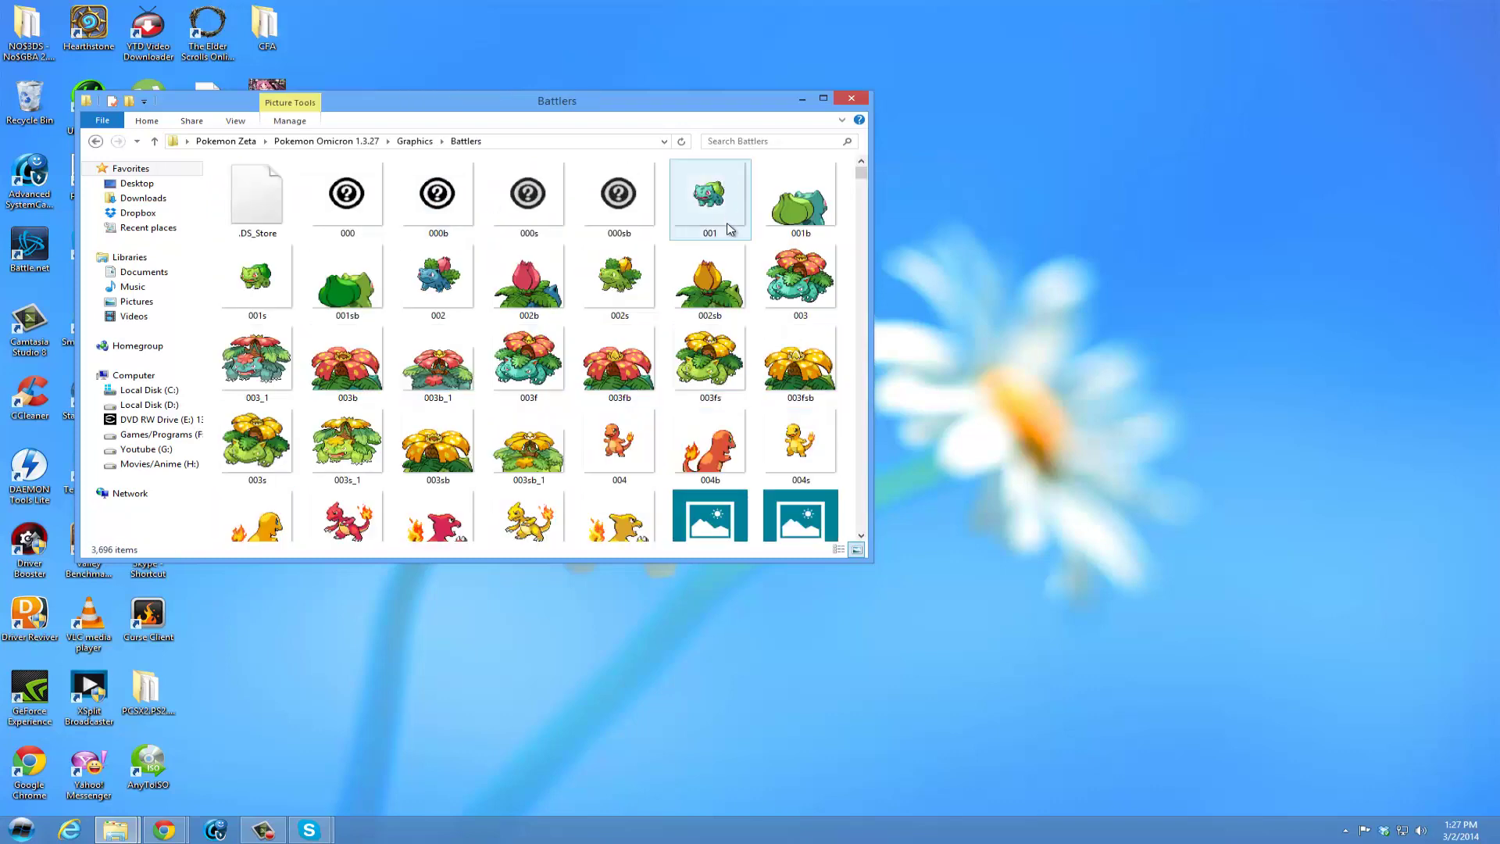
pyautogui.rightClick(665, 197)
pyautogui.click(698, 291)
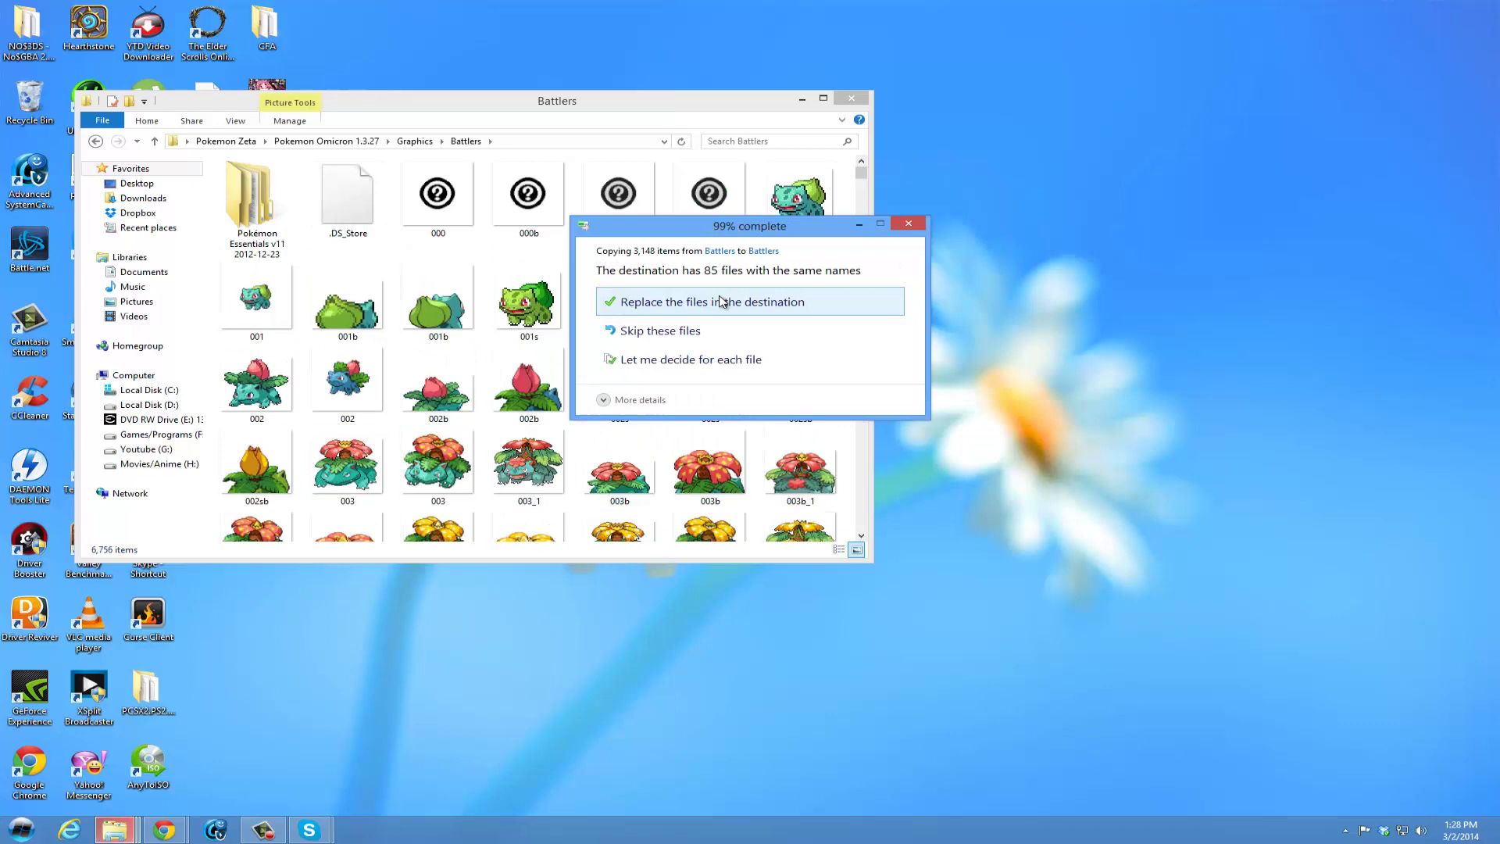
pyautogui.click(724, 300)
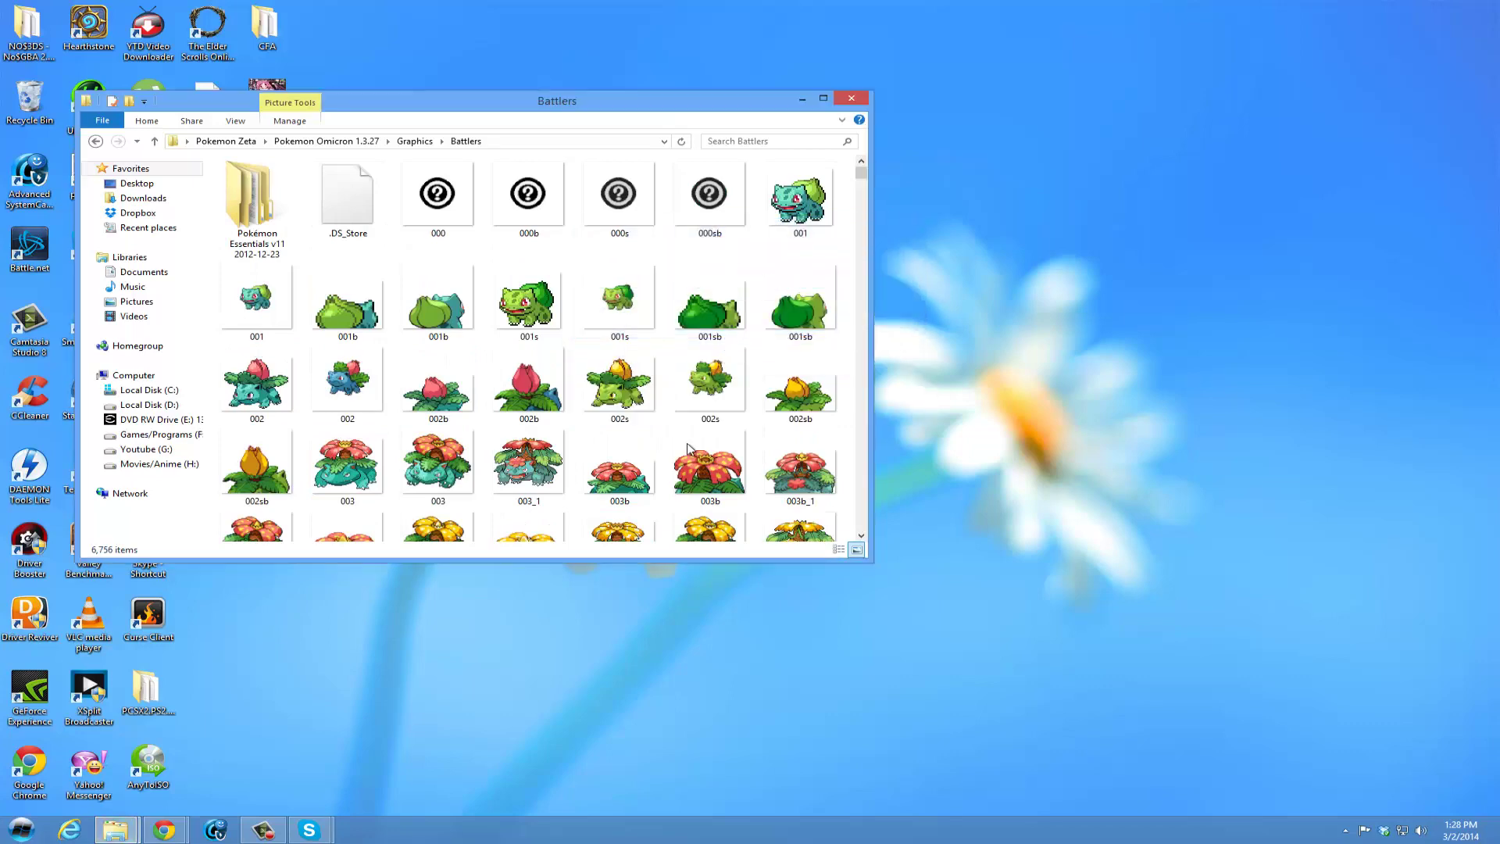
# Go back up to the main Pokemon Omicron 1.3.27 folder.
pyautogui.scroll(-3, 688, 447)
pyautogui.press('BackSpace')
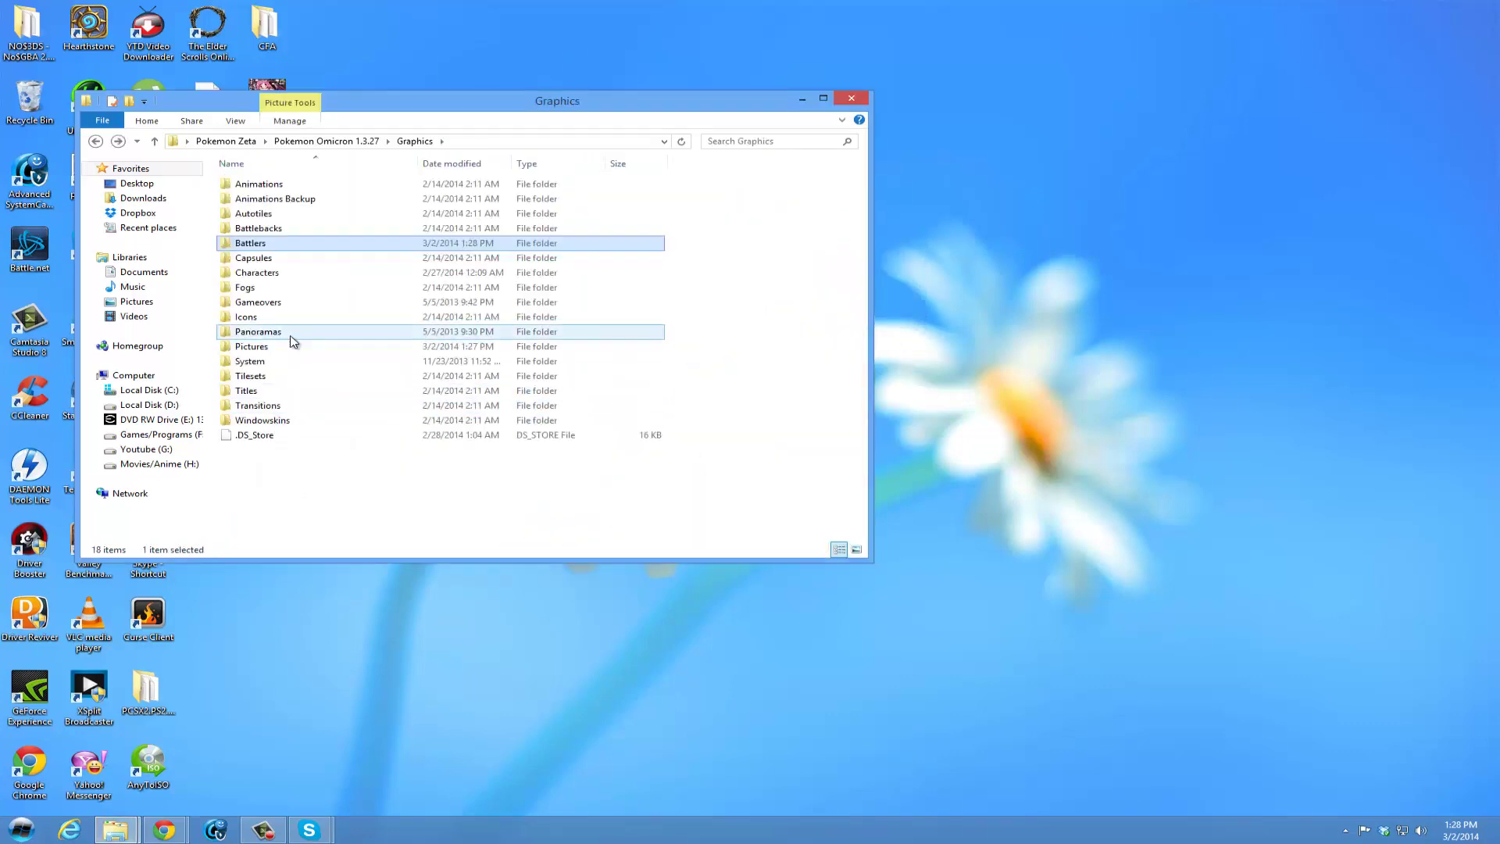
pyautogui.press('BackSpace')
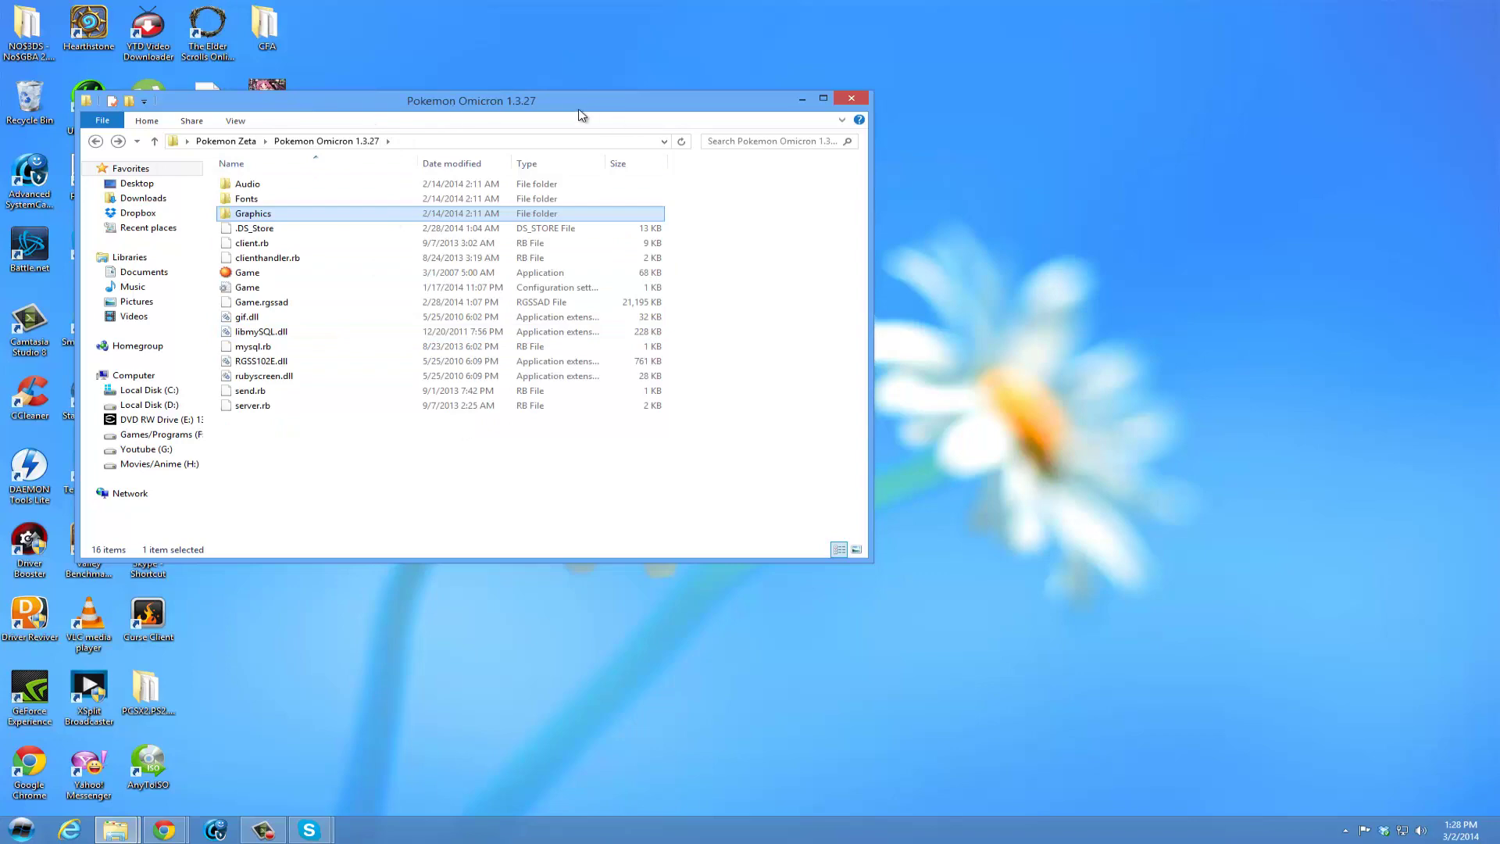
# Launch Game.exe from the game folder, allowing the unverified app to run.
pyautogui.moveTo(582, 115); pyautogui.dragTo(845, 111)
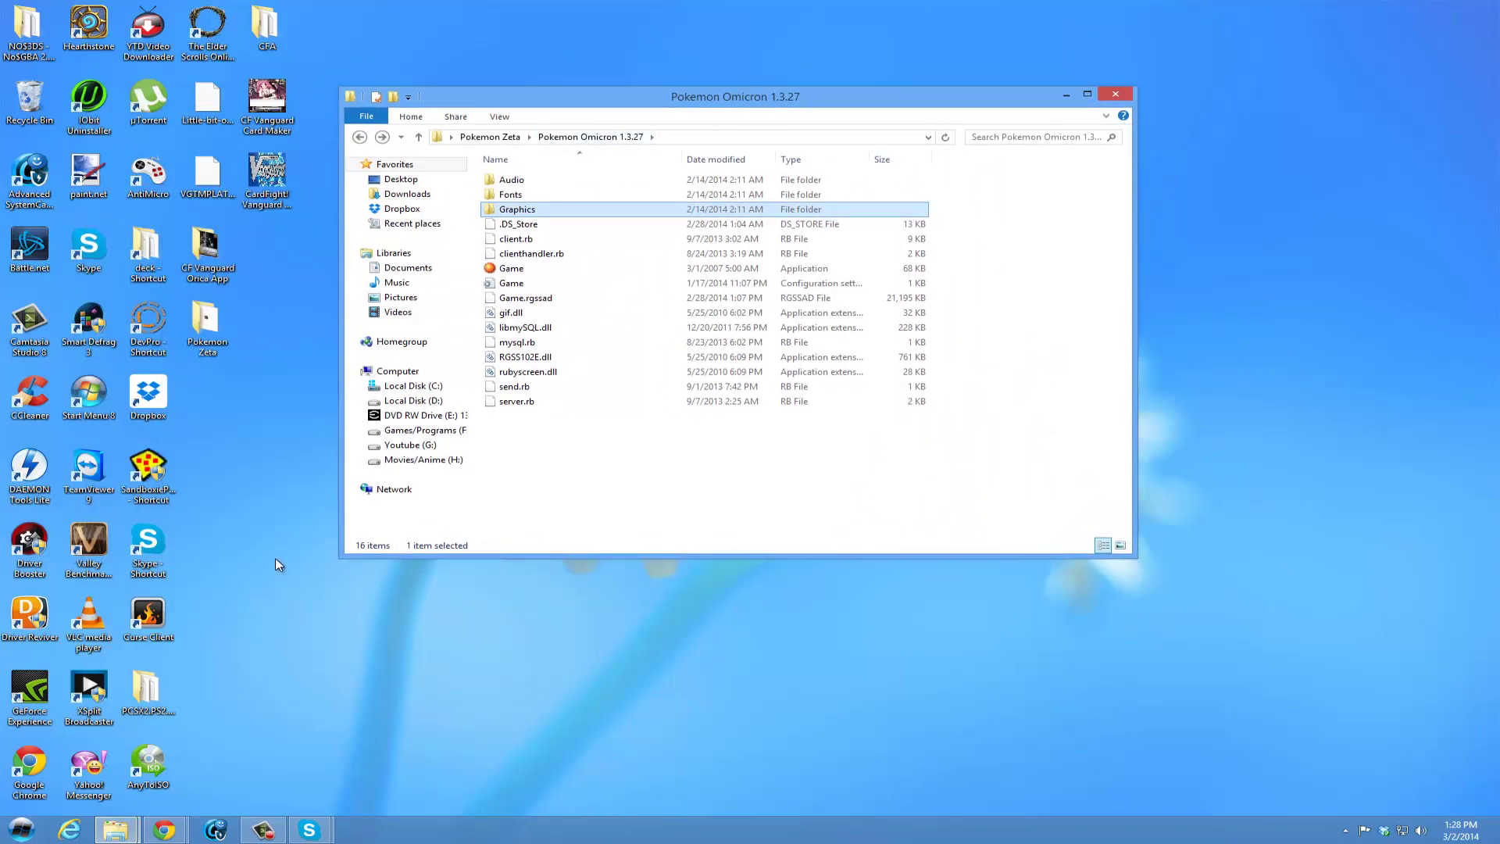
pyautogui.doubleClick(511, 269)
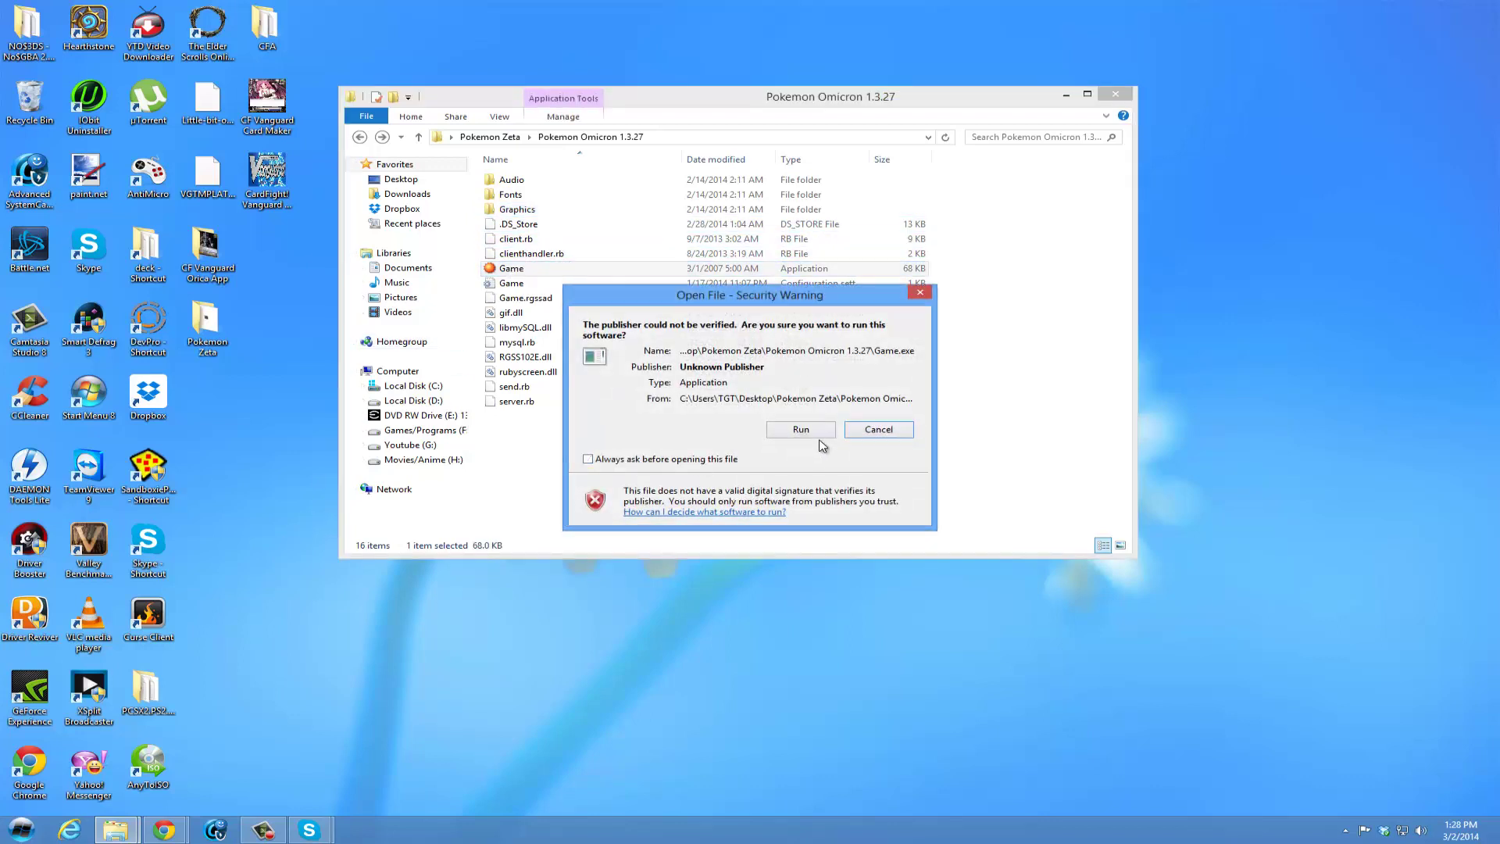
pyautogui.click(819, 434)
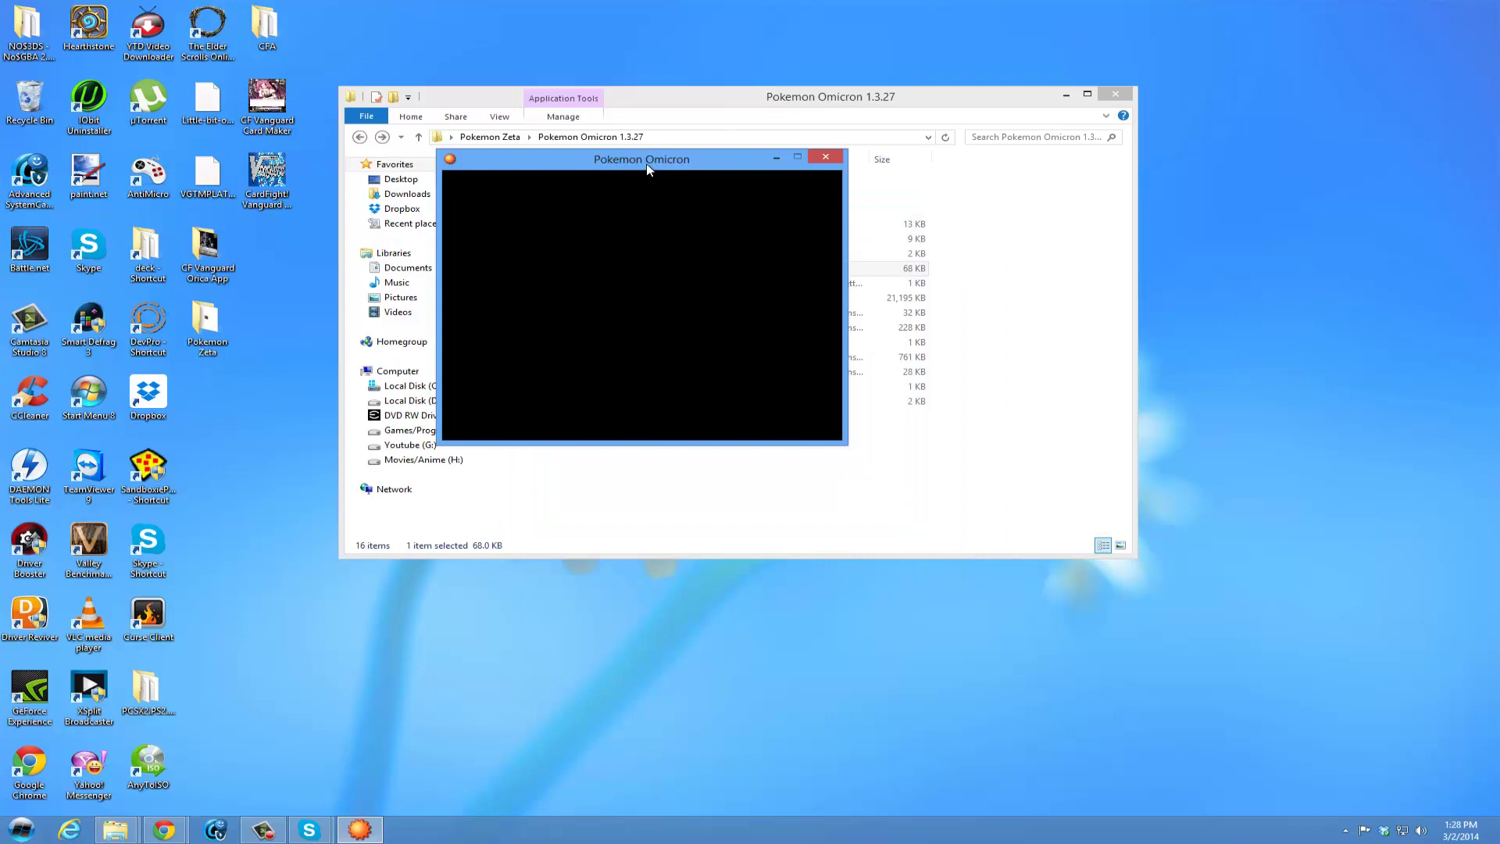
pyautogui.moveTo(647, 167); pyautogui.dragTo(688, 159)
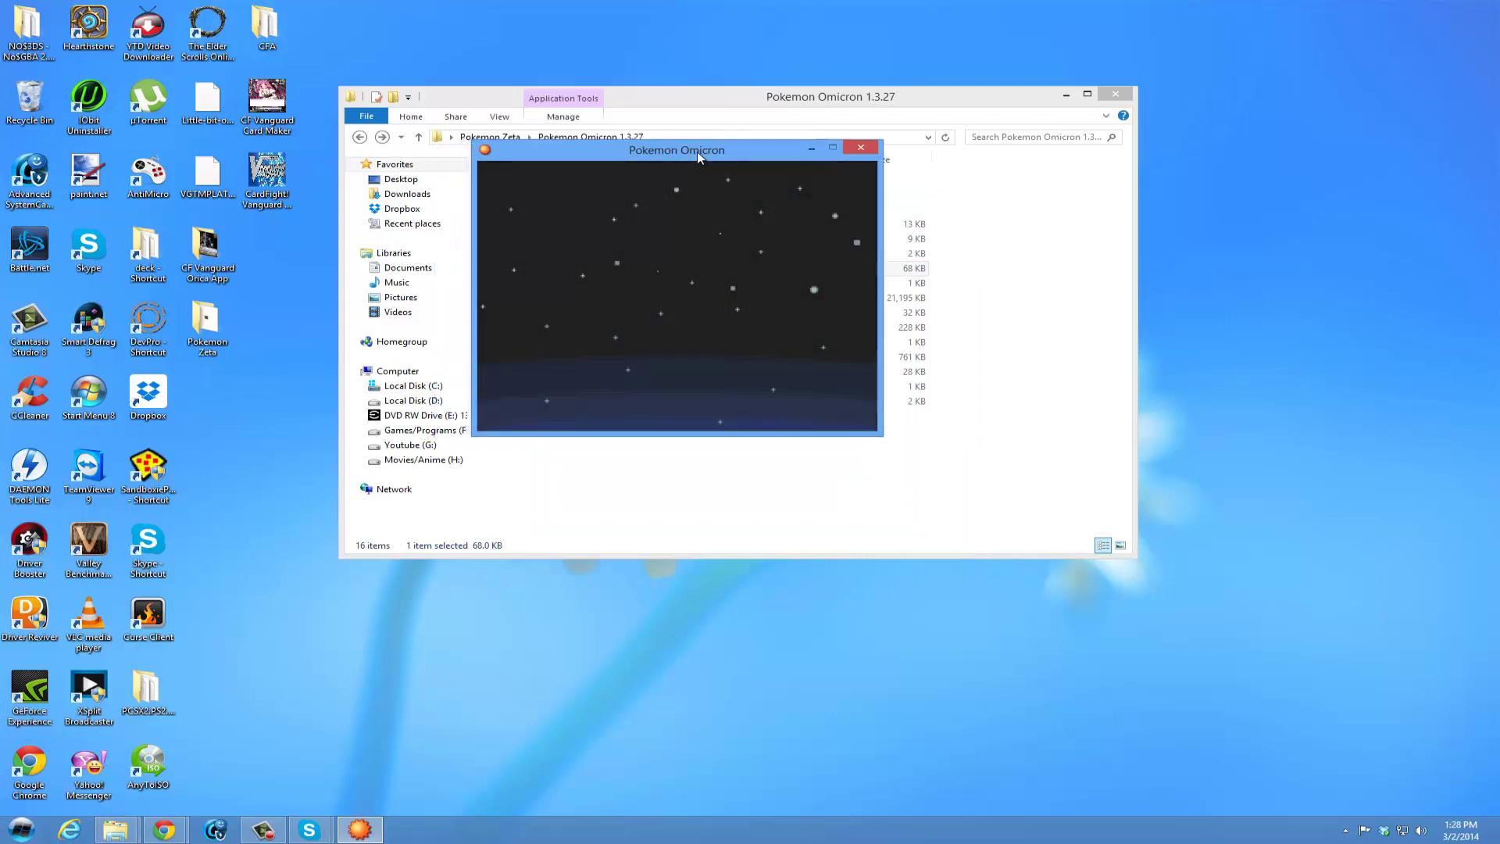
# In Options, set Text Speed to Insane, Font Style to FRLG and Screen Size to Huge.
pyautogui.press('Return')
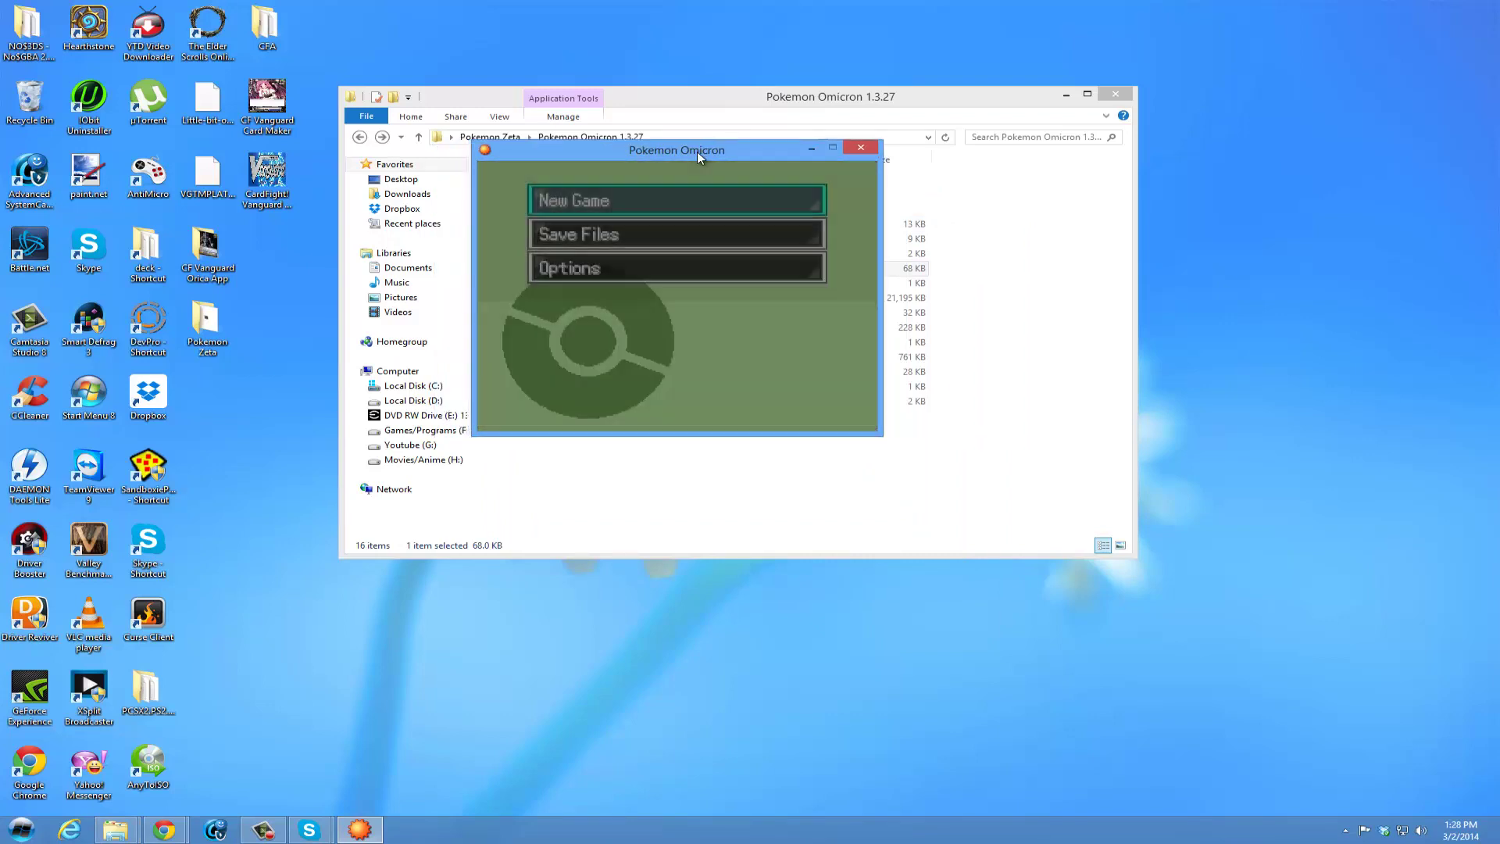
pyautogui.press('Down')
pyautogui.press('Down')
pyautogui.press('Return')
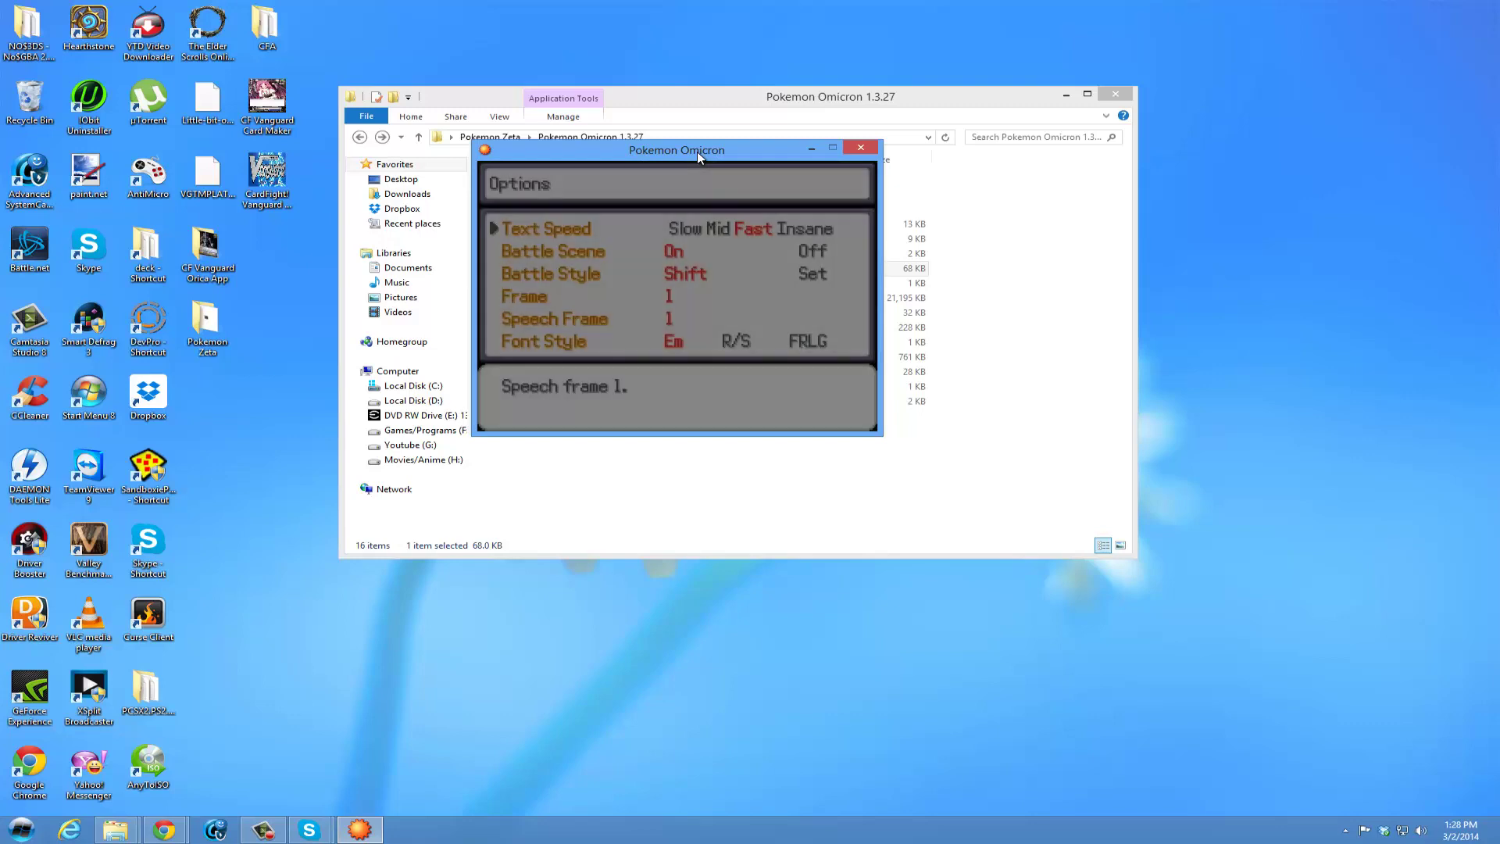
pyautogui.press('Down')
pyautogui.press('Down')
pyautogui.press('Down')
pyautogui.press('Down')
pyautogui.press('Down')
pyautogui.press('Left')
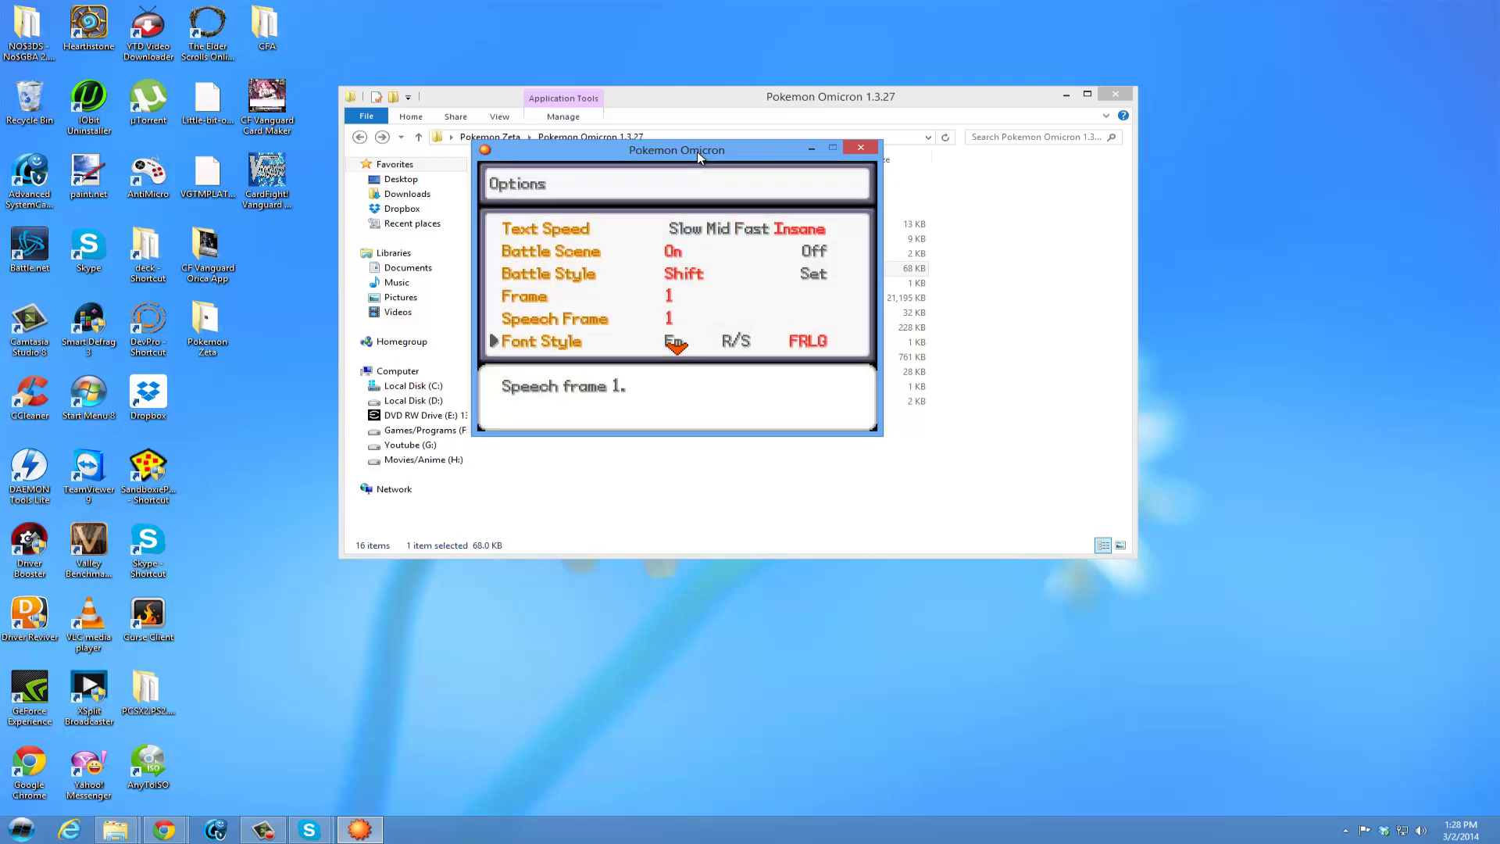
pyautogui.press('Down')
pyautogui.press('Down')
pyautogui.press('Down')
pyautogui.press('Up')
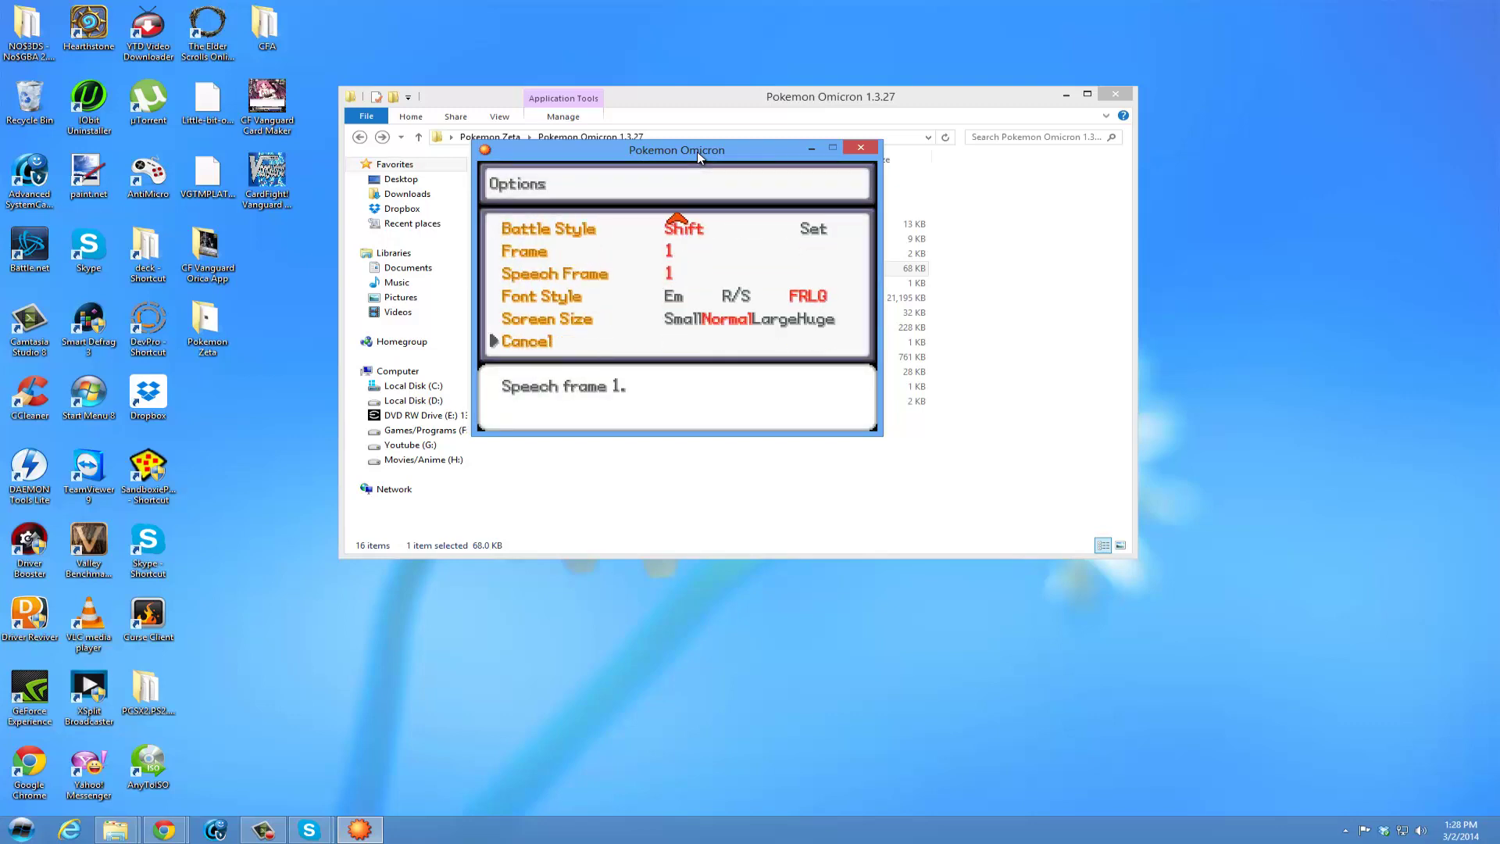
pyautogui.press('Up')
pyautogui.press('Right')
pyautogui.press('Right')
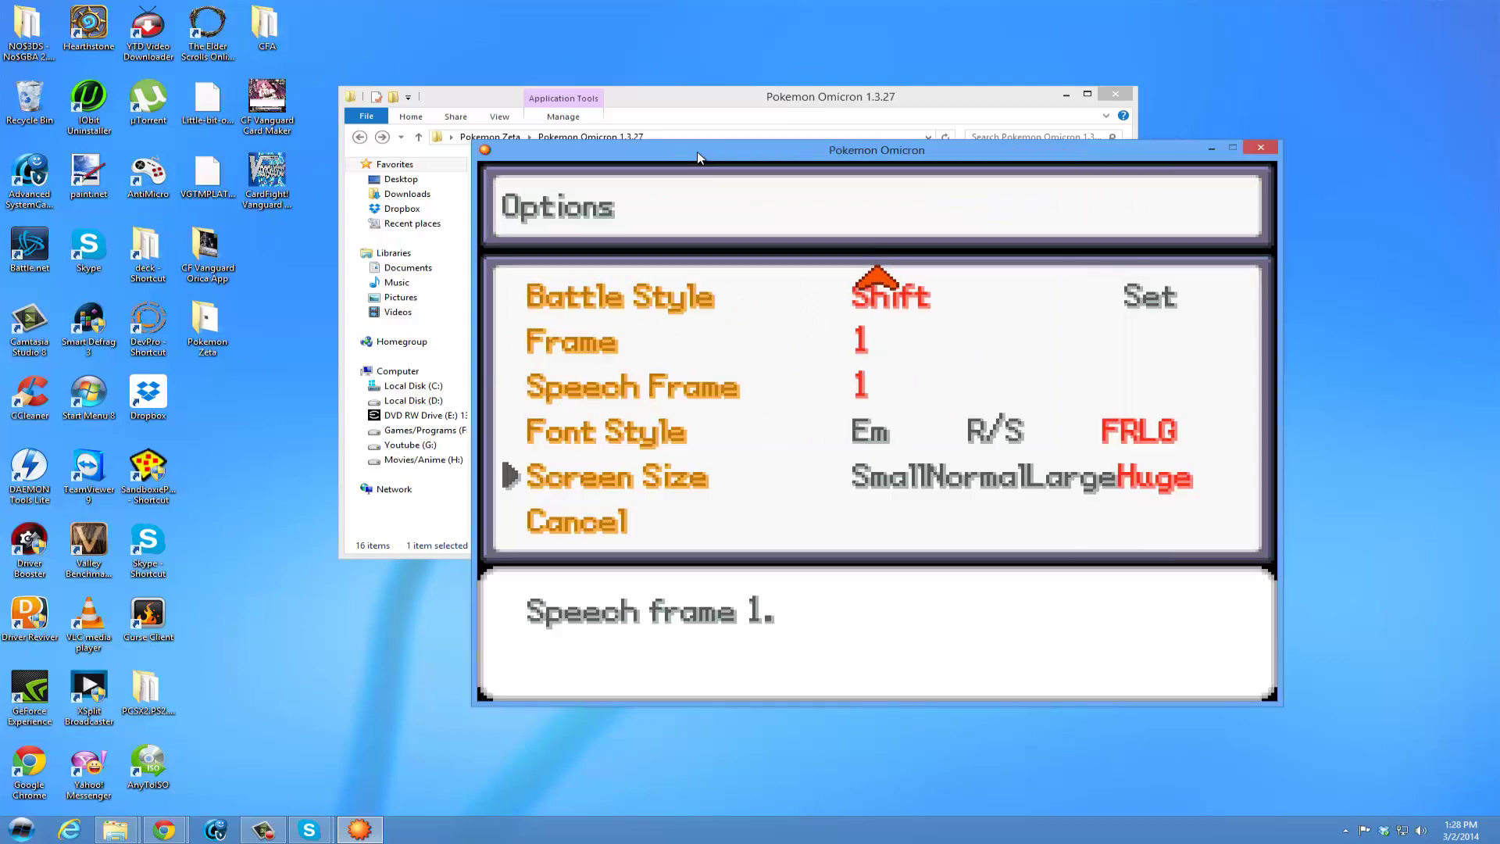
pyautogui.press('Escape')
# Start a New Game from the title menu.
pyautogui.press('Up')
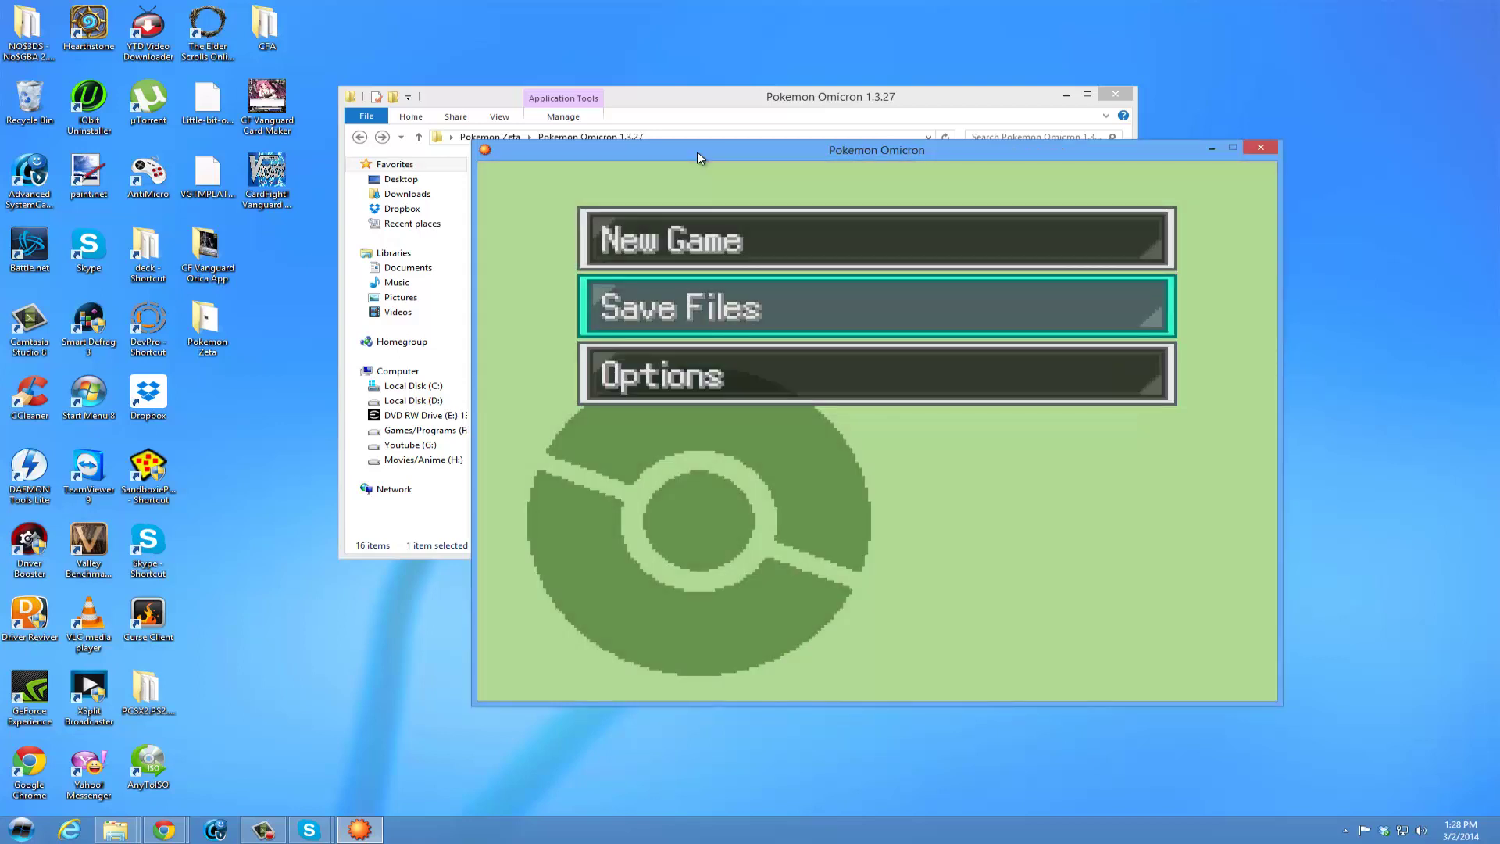
pyautogui.press('Up')
pyautogui.press('Return')
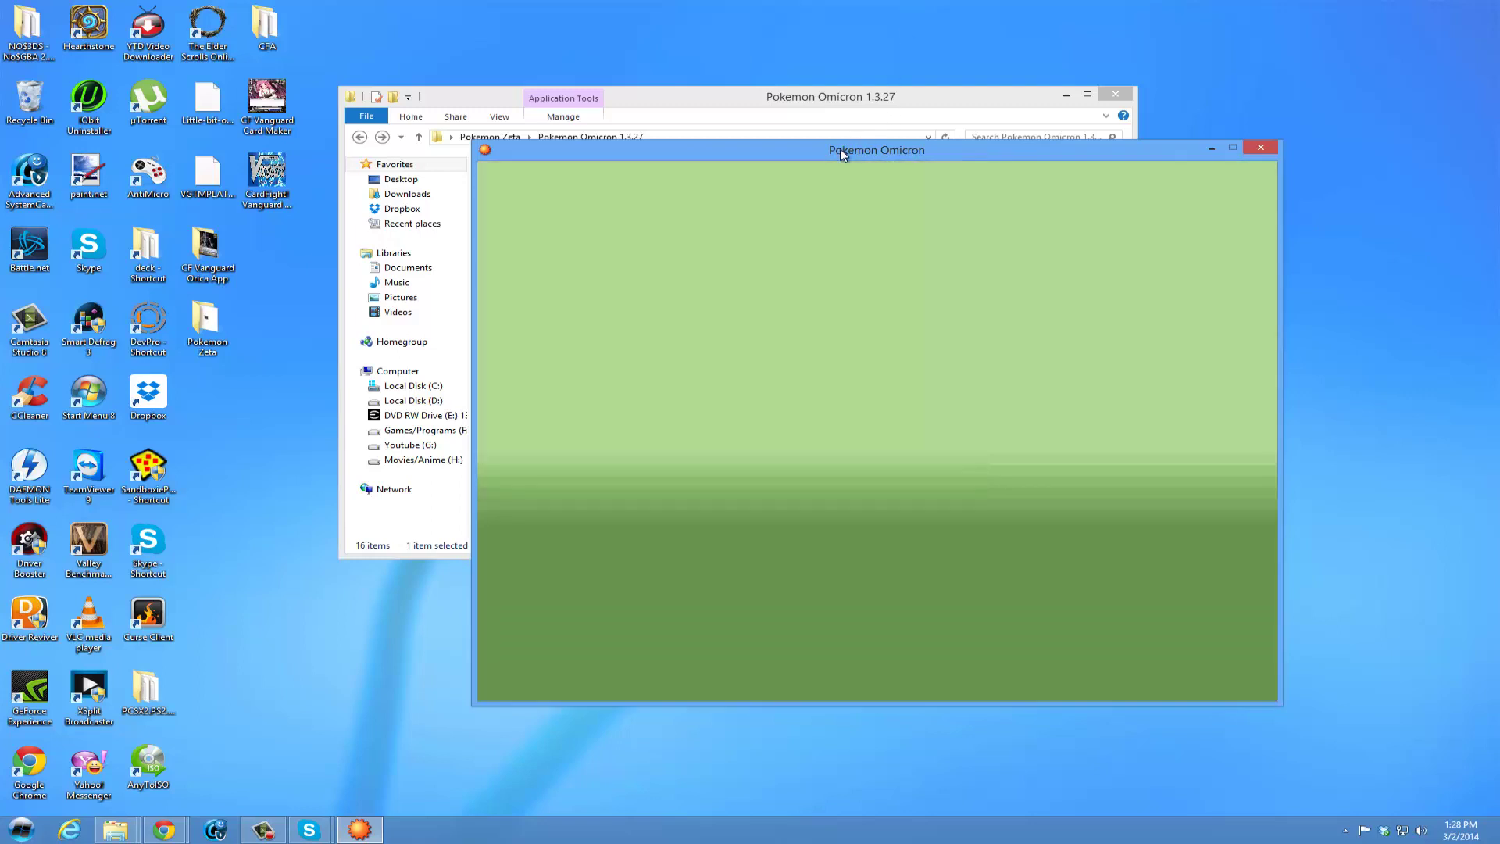
# Advance the professor's intro dialogue to the controls help screen, then close the game.
pyautogui.moveTo(841, 148); pyautogui.dragTo(739, 95)
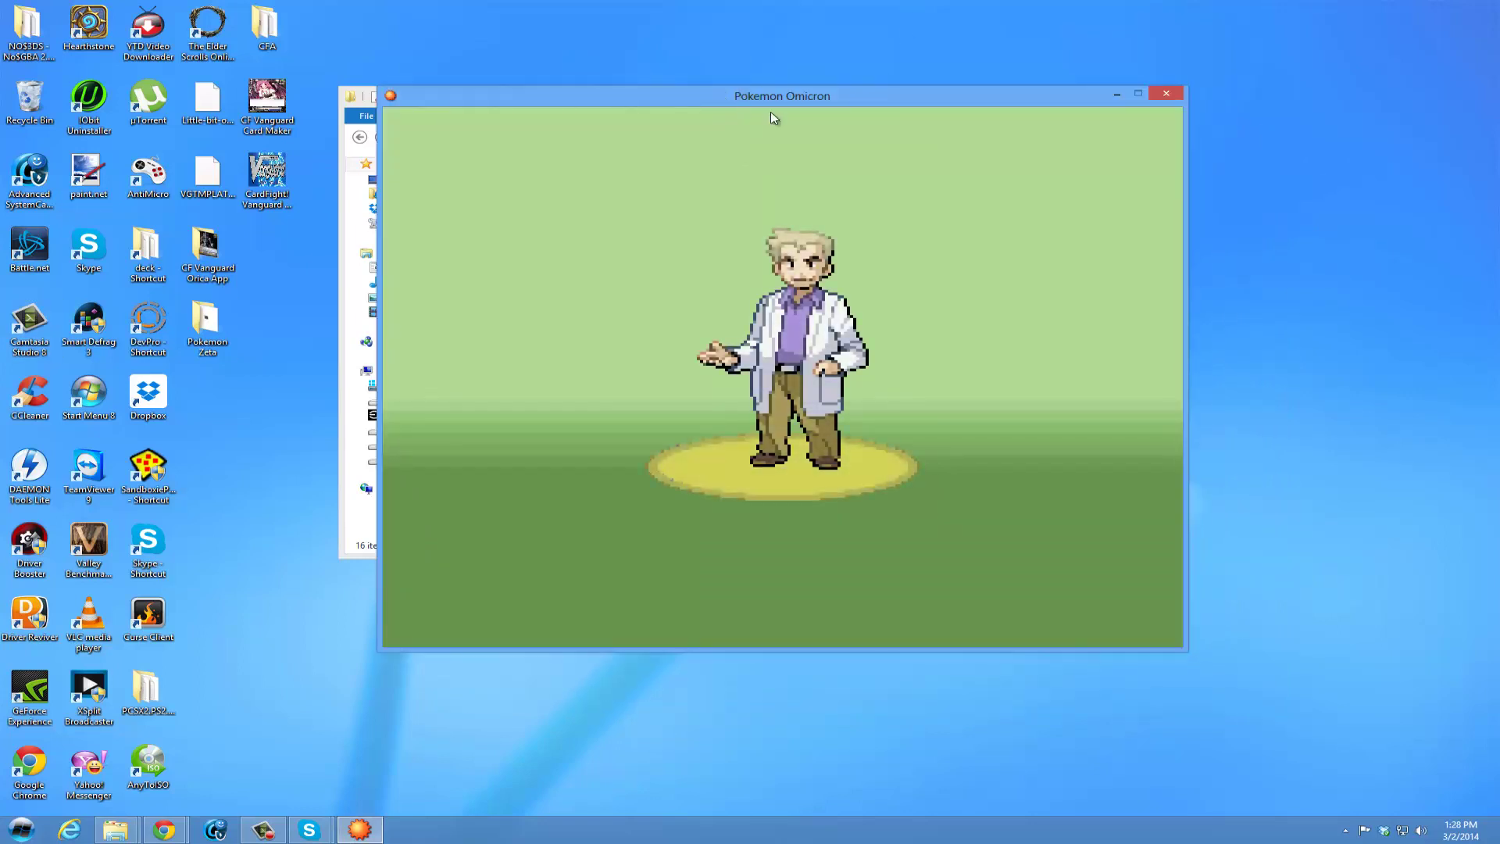
pyautogui.press('Return')
pyautogui.press('Return')
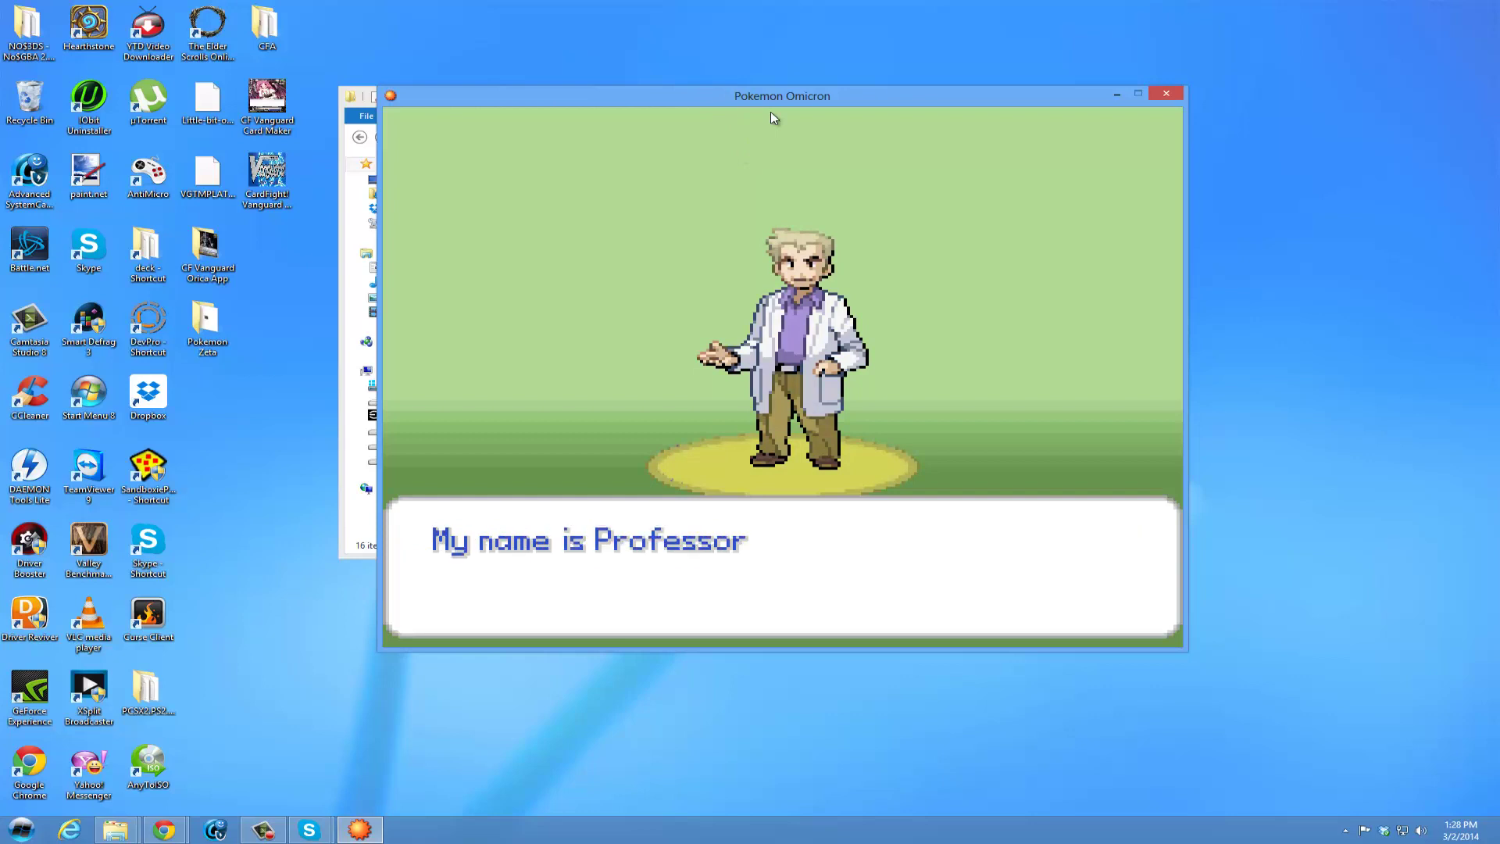
pyautogui.press('Return')
pyautogui.press('Return')
pyautogui.press('Return')
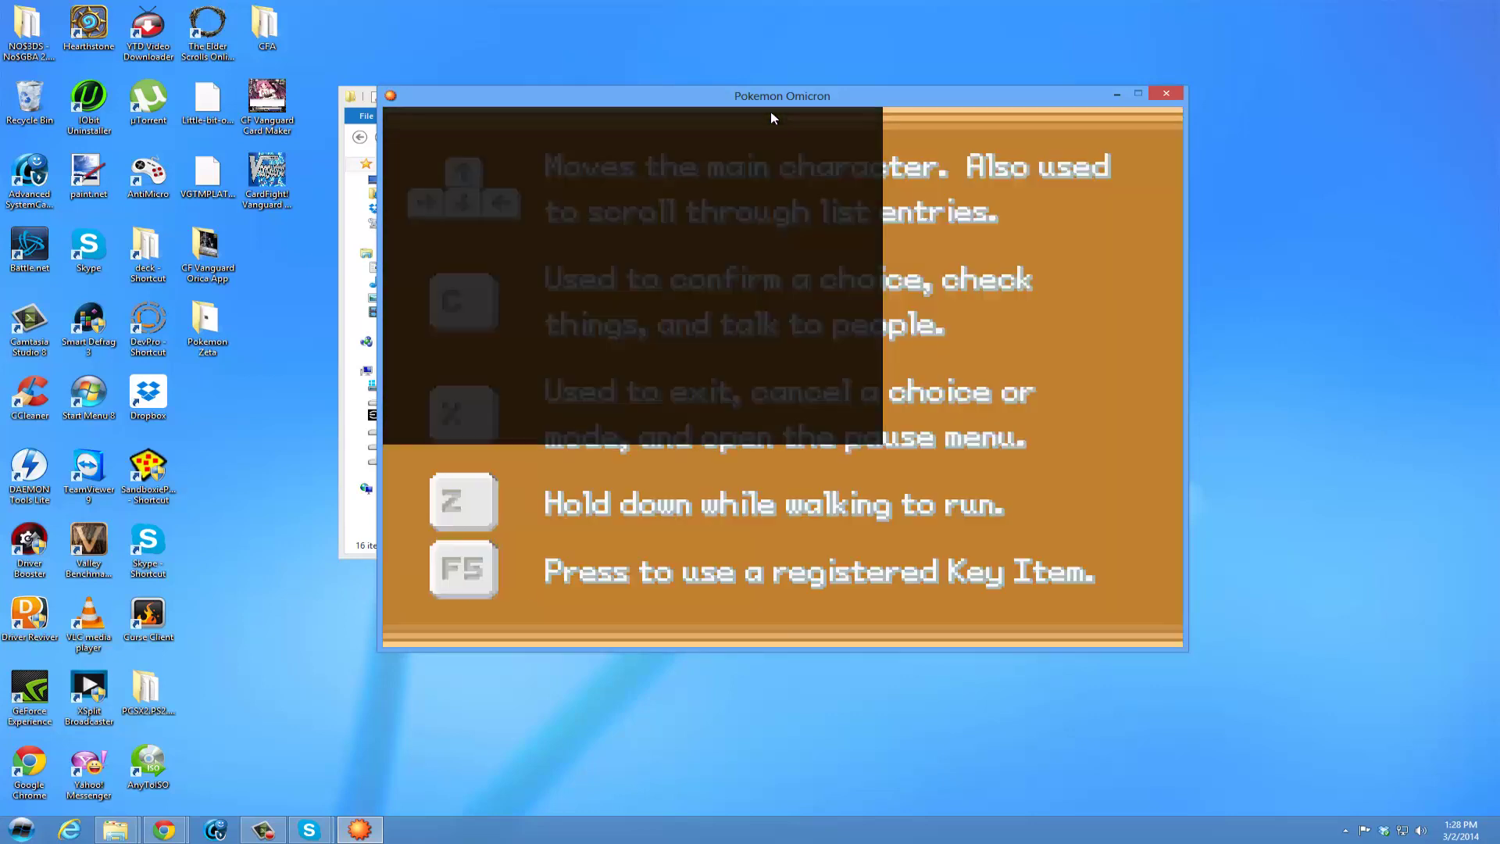
pyautogui.press('Return')
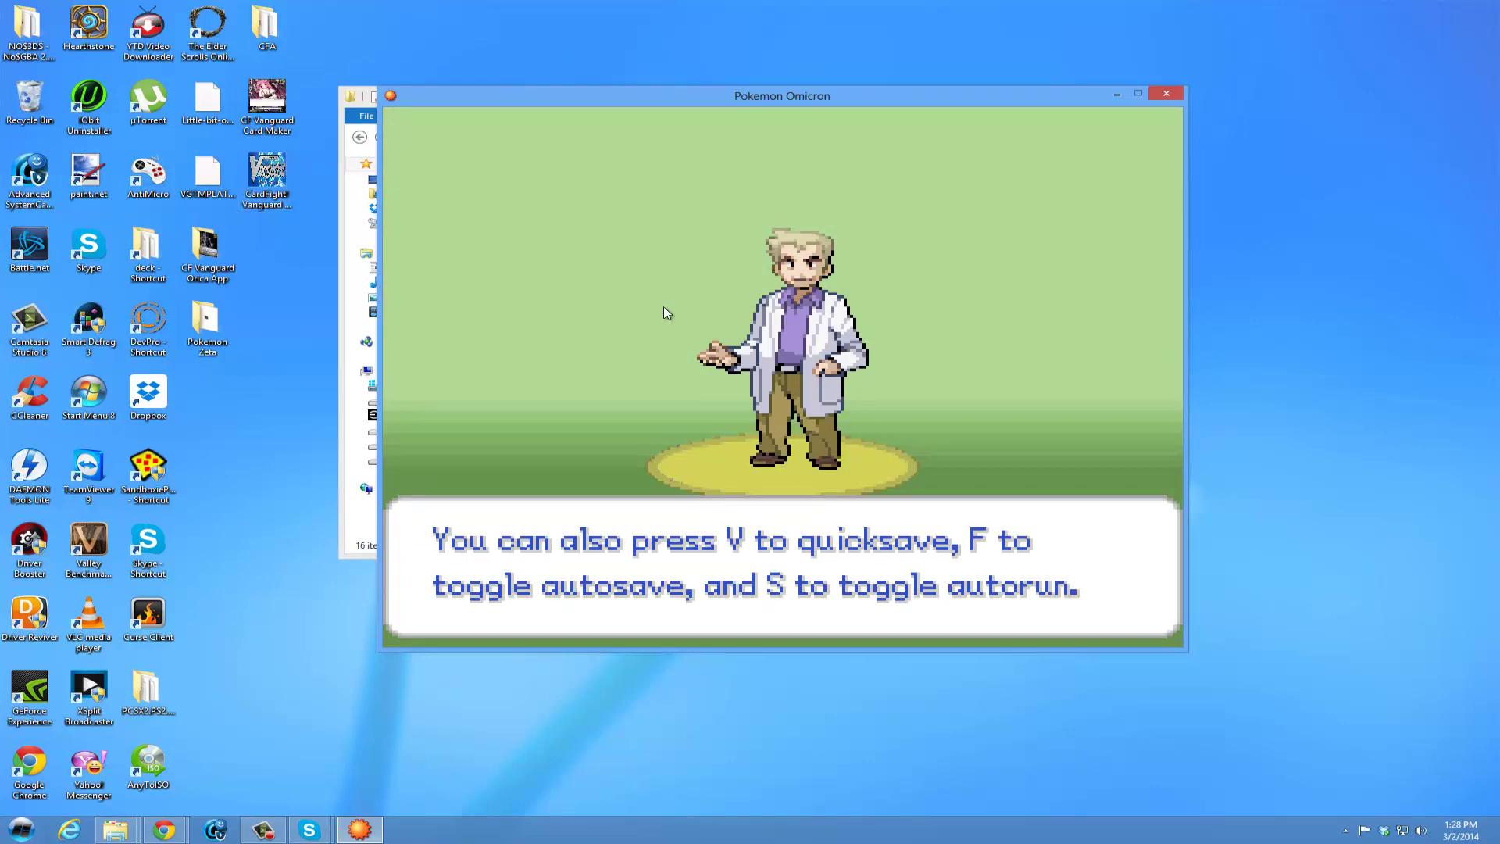
pyautogui.doubleClick(390, 96)
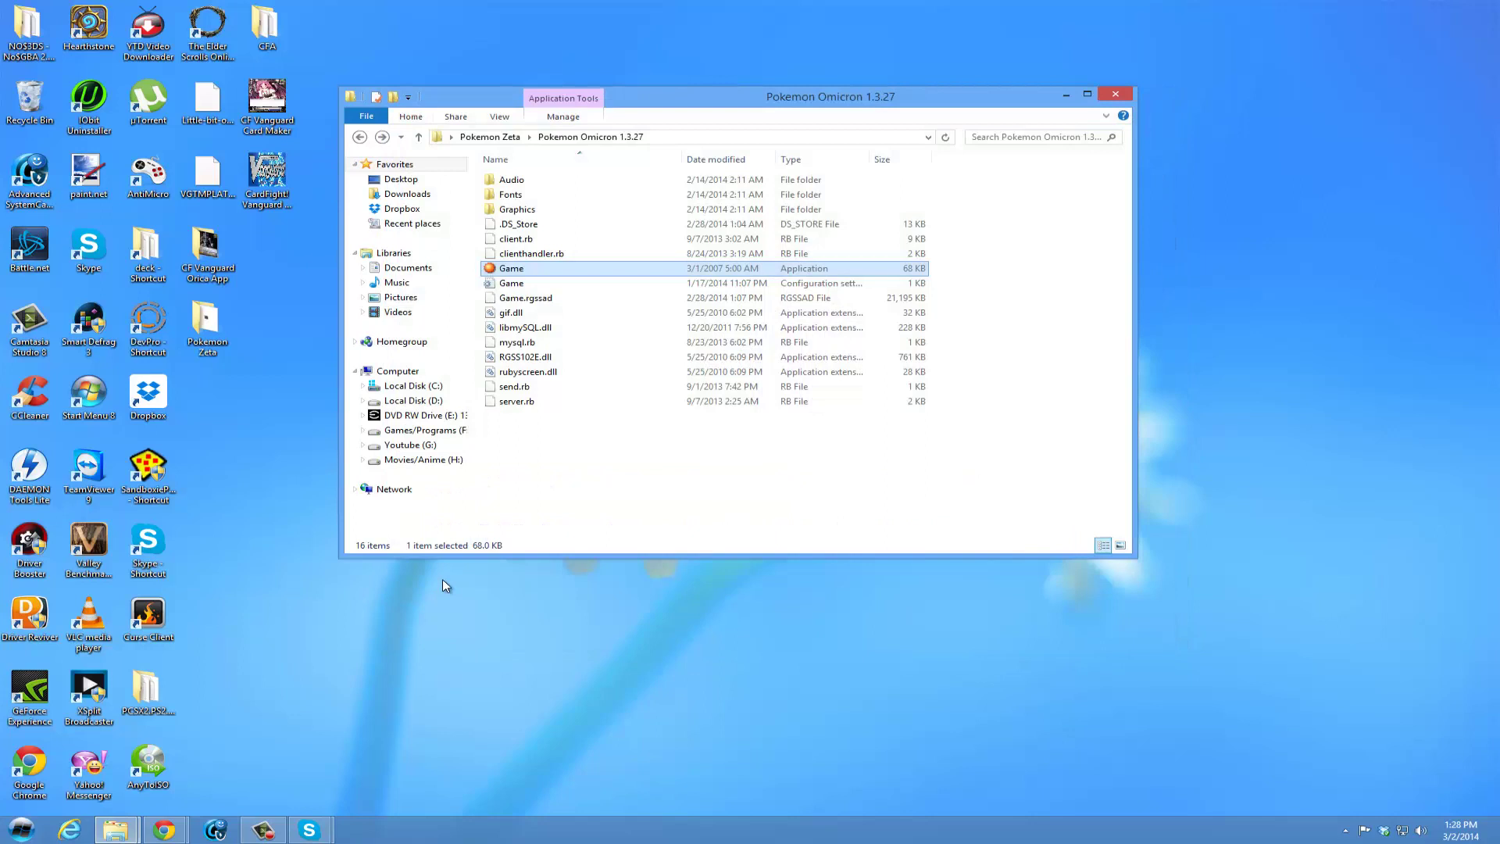
# Relaunch the game, confirm Gamepad Button 1 stays mapped to A, cancel, and start AntiMicro.
pyautogui.doubleClick(531, 270)
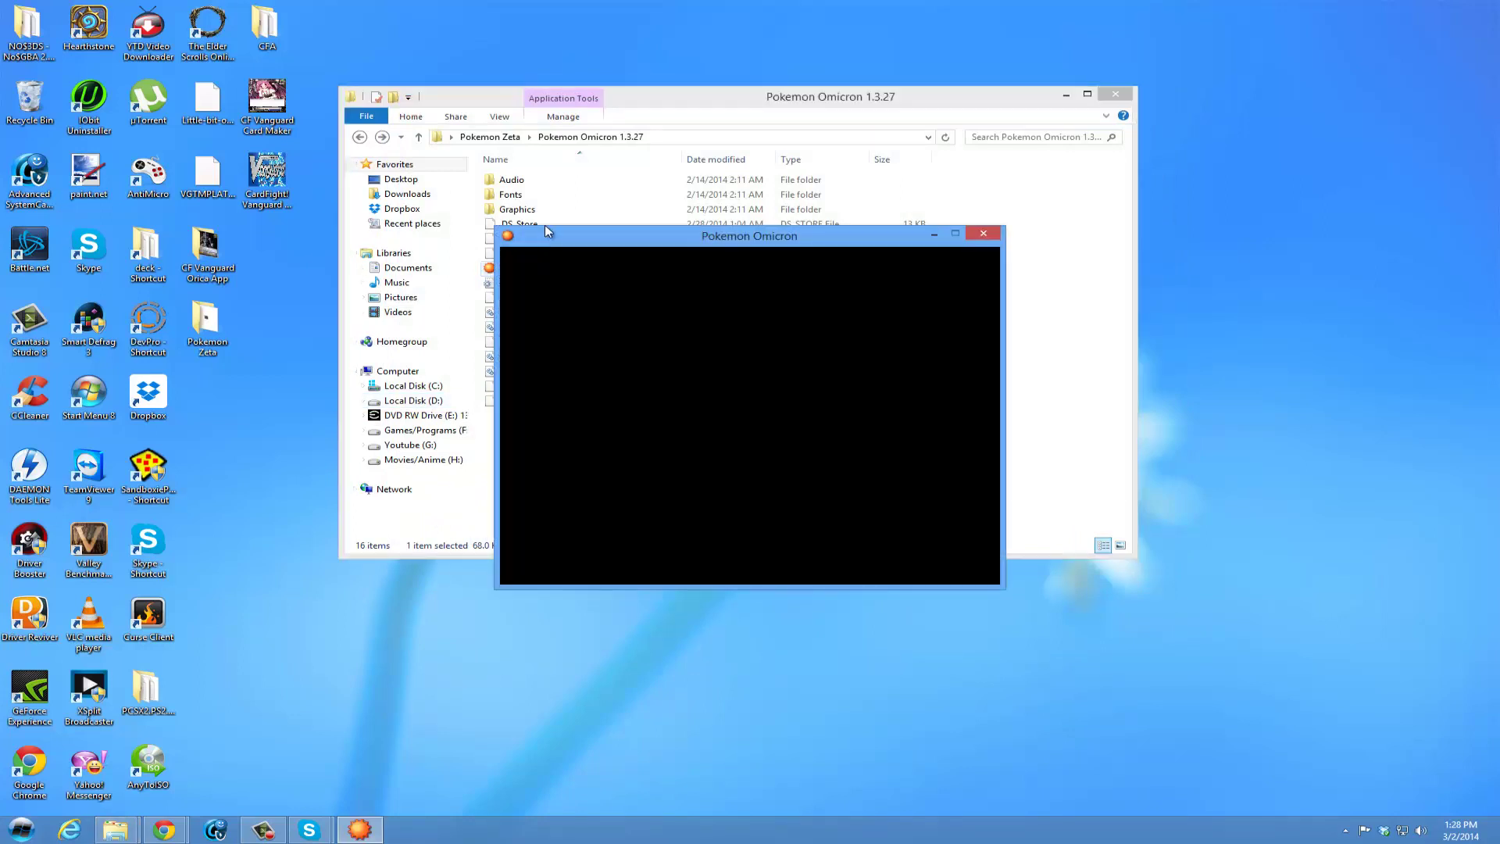
pyautogui.moveTo(556, 238); pyautogui.dragTo(539, 208)
pyautogui.press('F1')
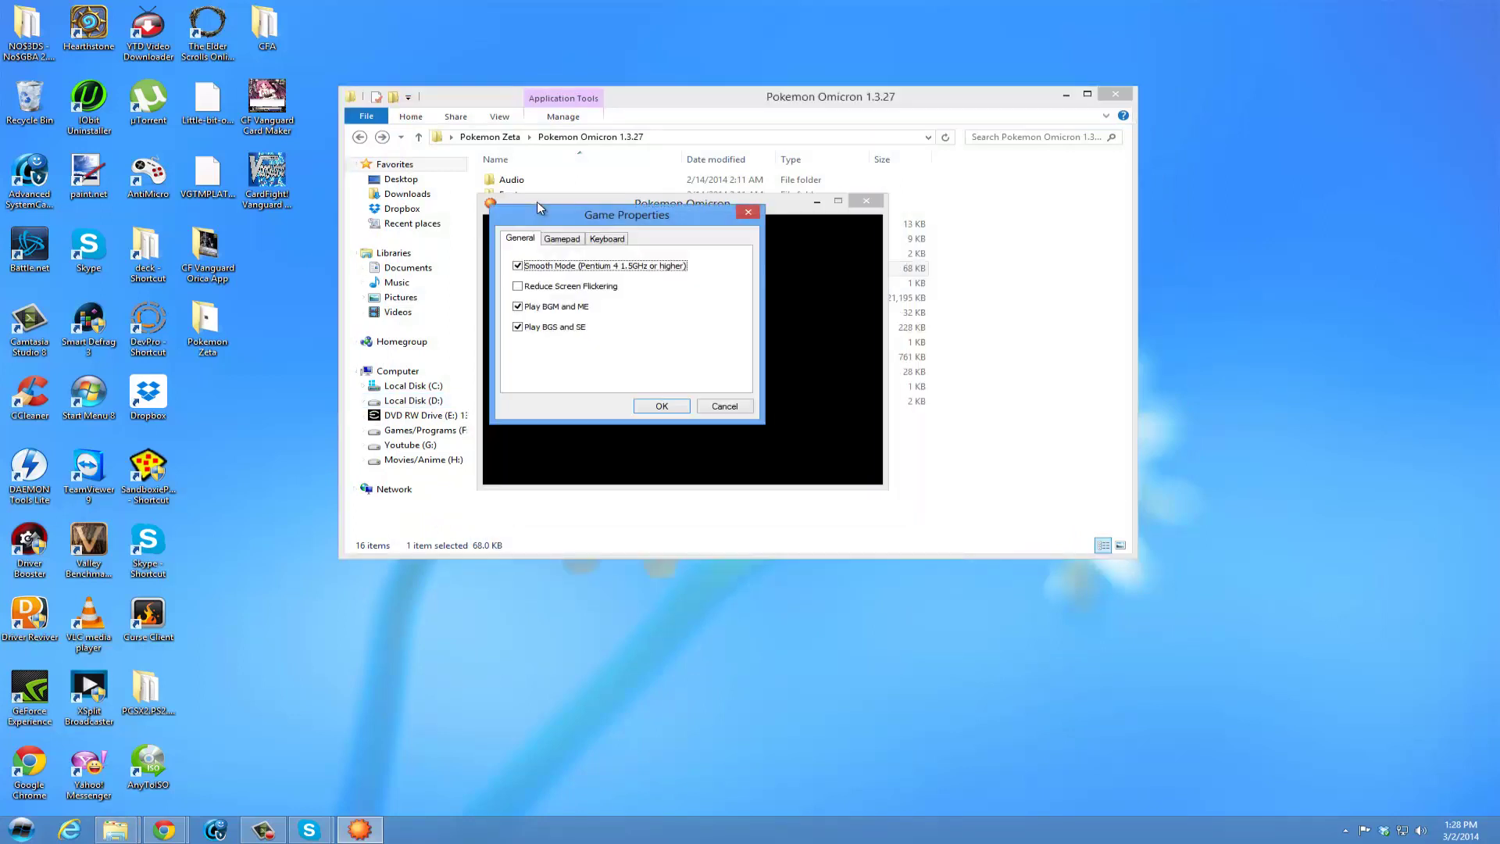
pyautogui.click(561, 240)
pyautogui.click(577, 267)
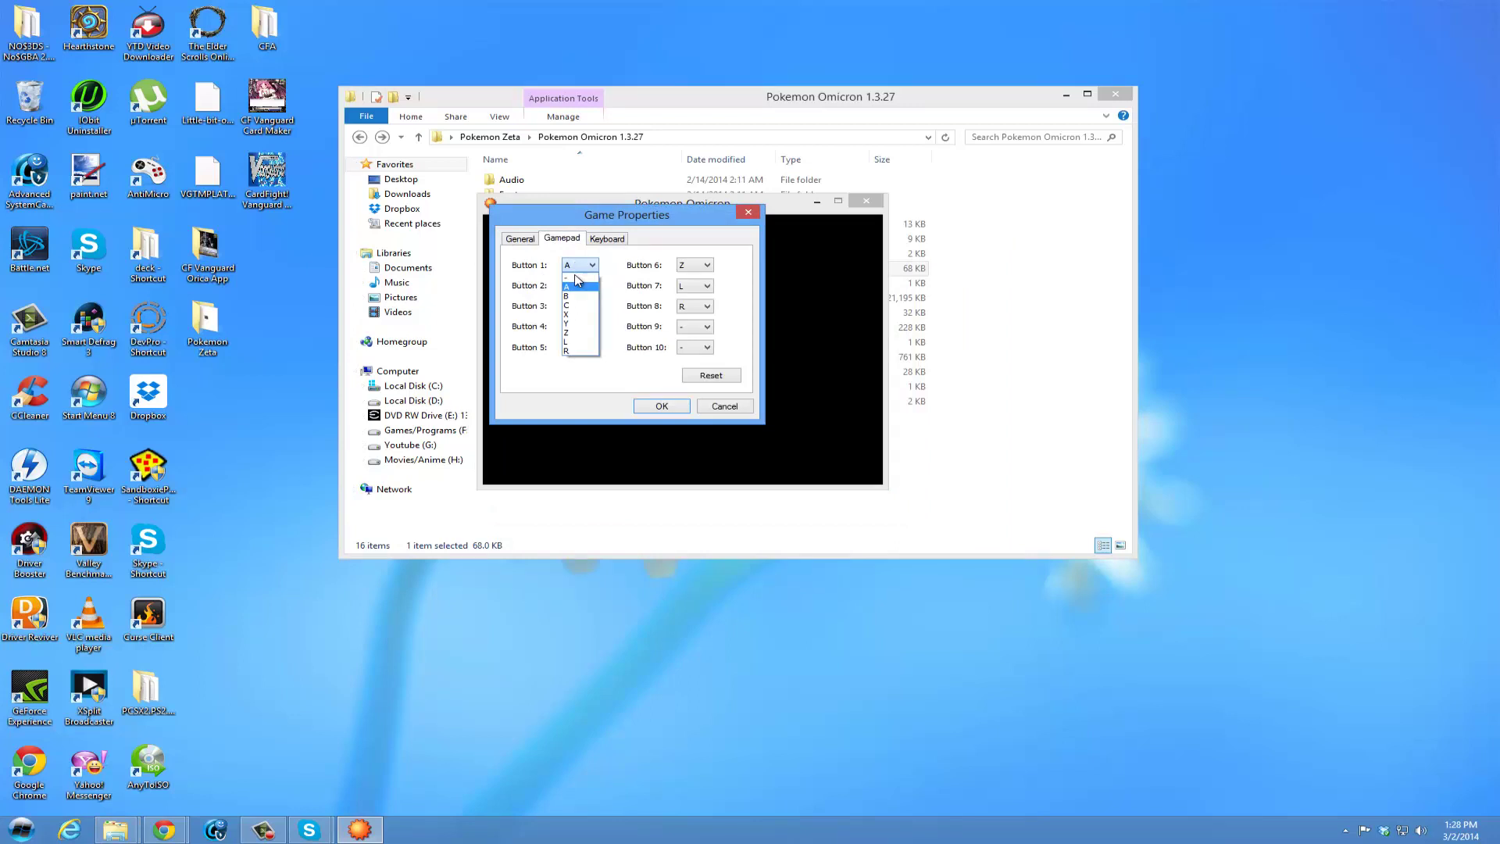
pyautogui.click(579, 287)
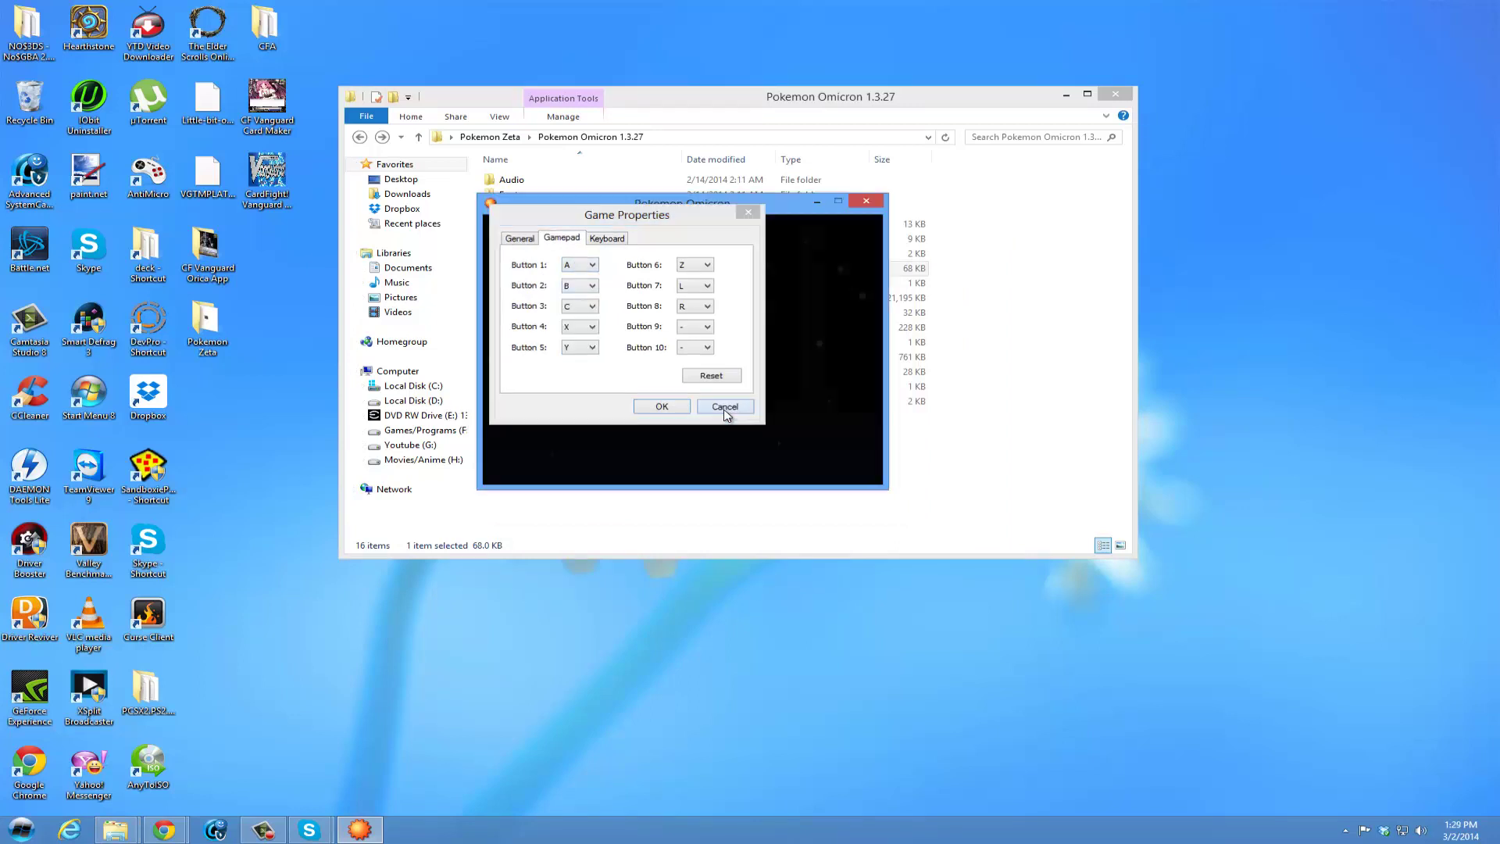
pyautogui.click(723, 406)
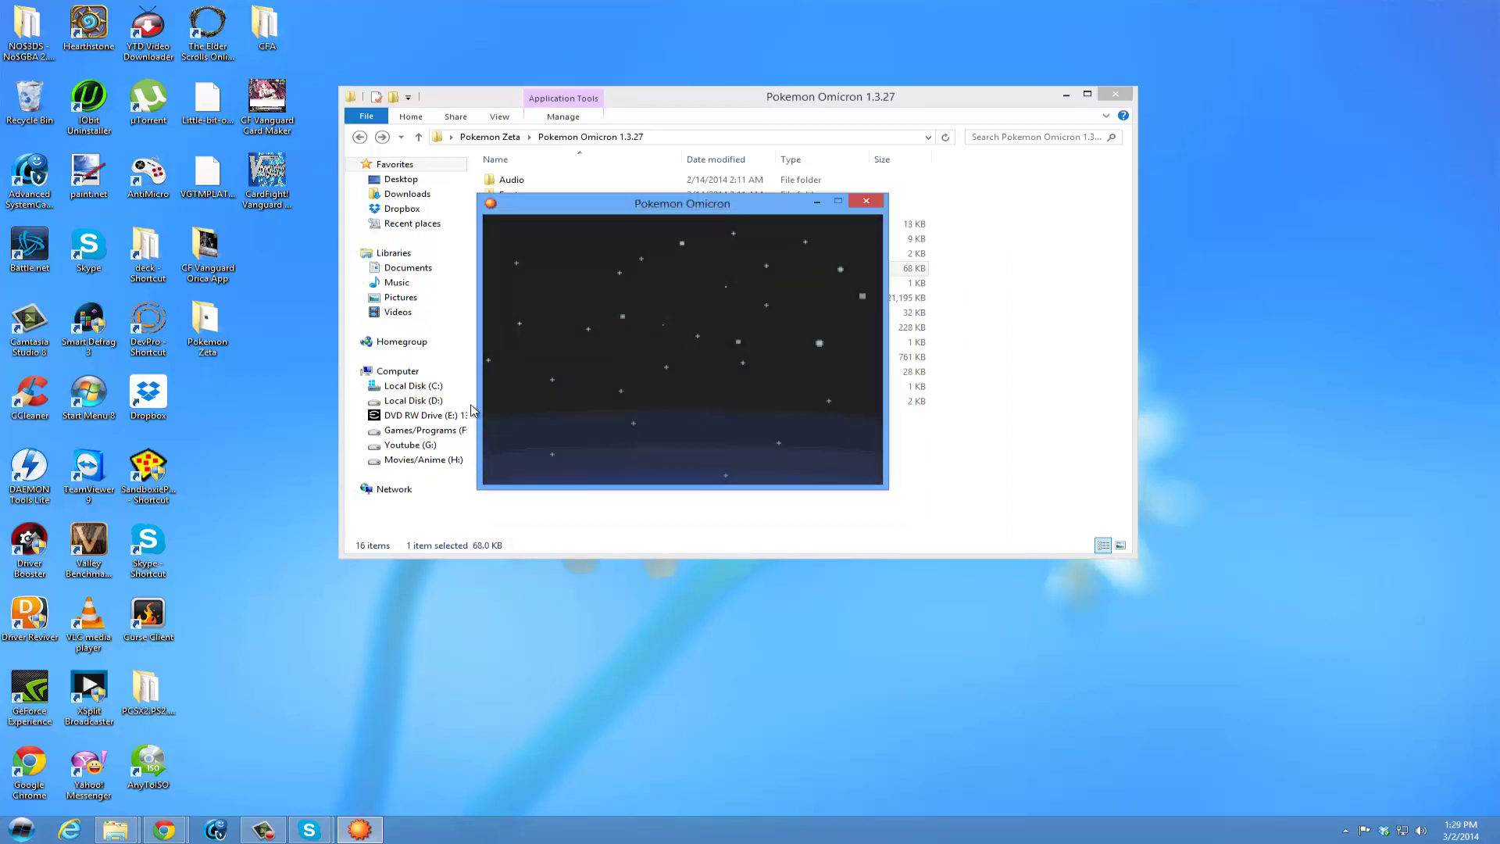
pyautogui.doubleClick(160, 194)
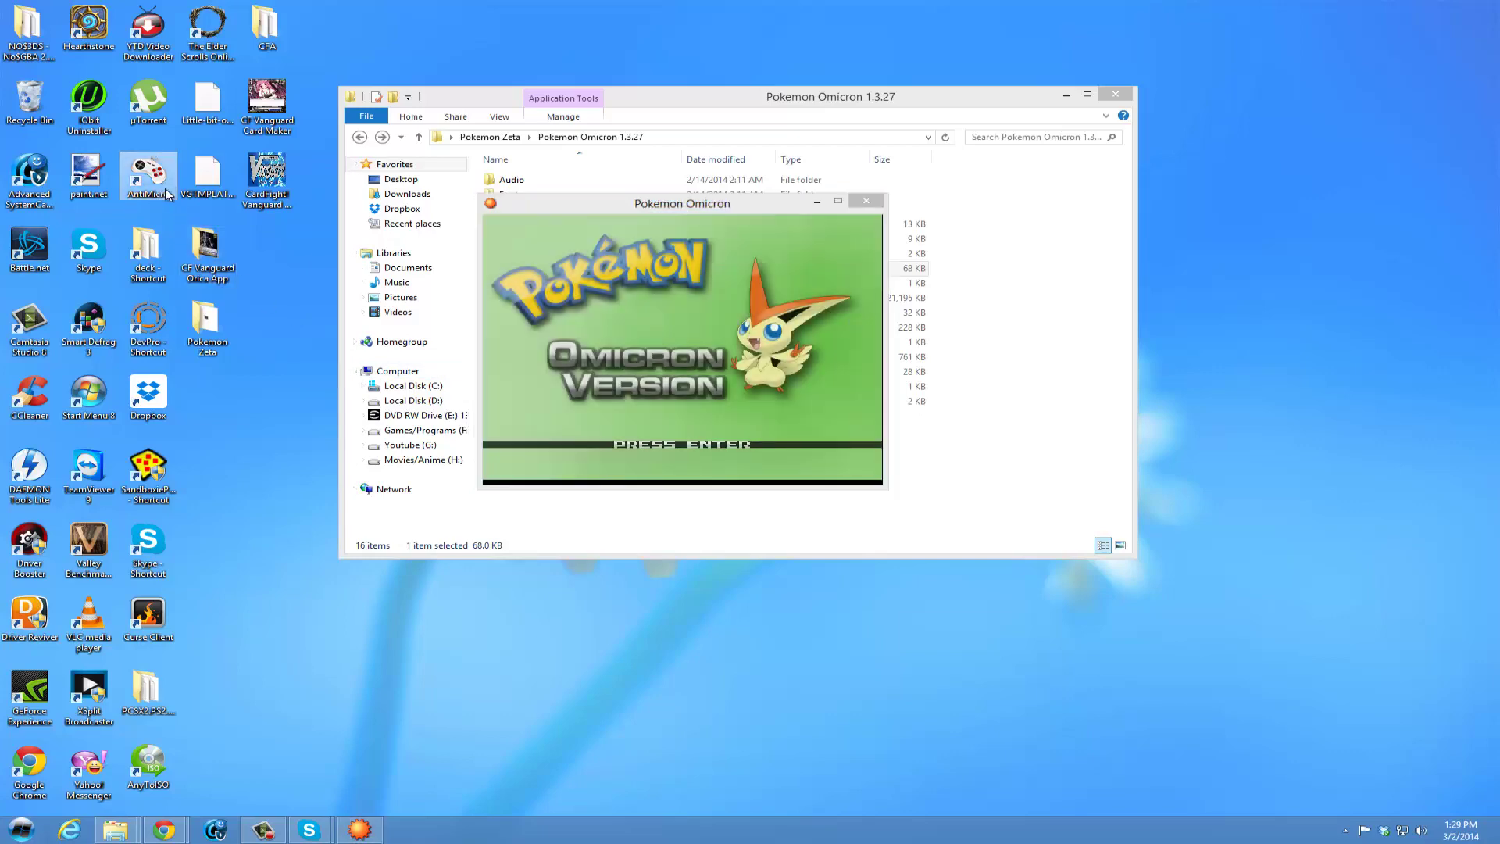
# Check AntiMicro's unassigned DPad Up mapping, then close the game, AntiMicro and the folder window.
pyautogui.moveTo(782, 199); pyautogui.dragTo(698, 298)
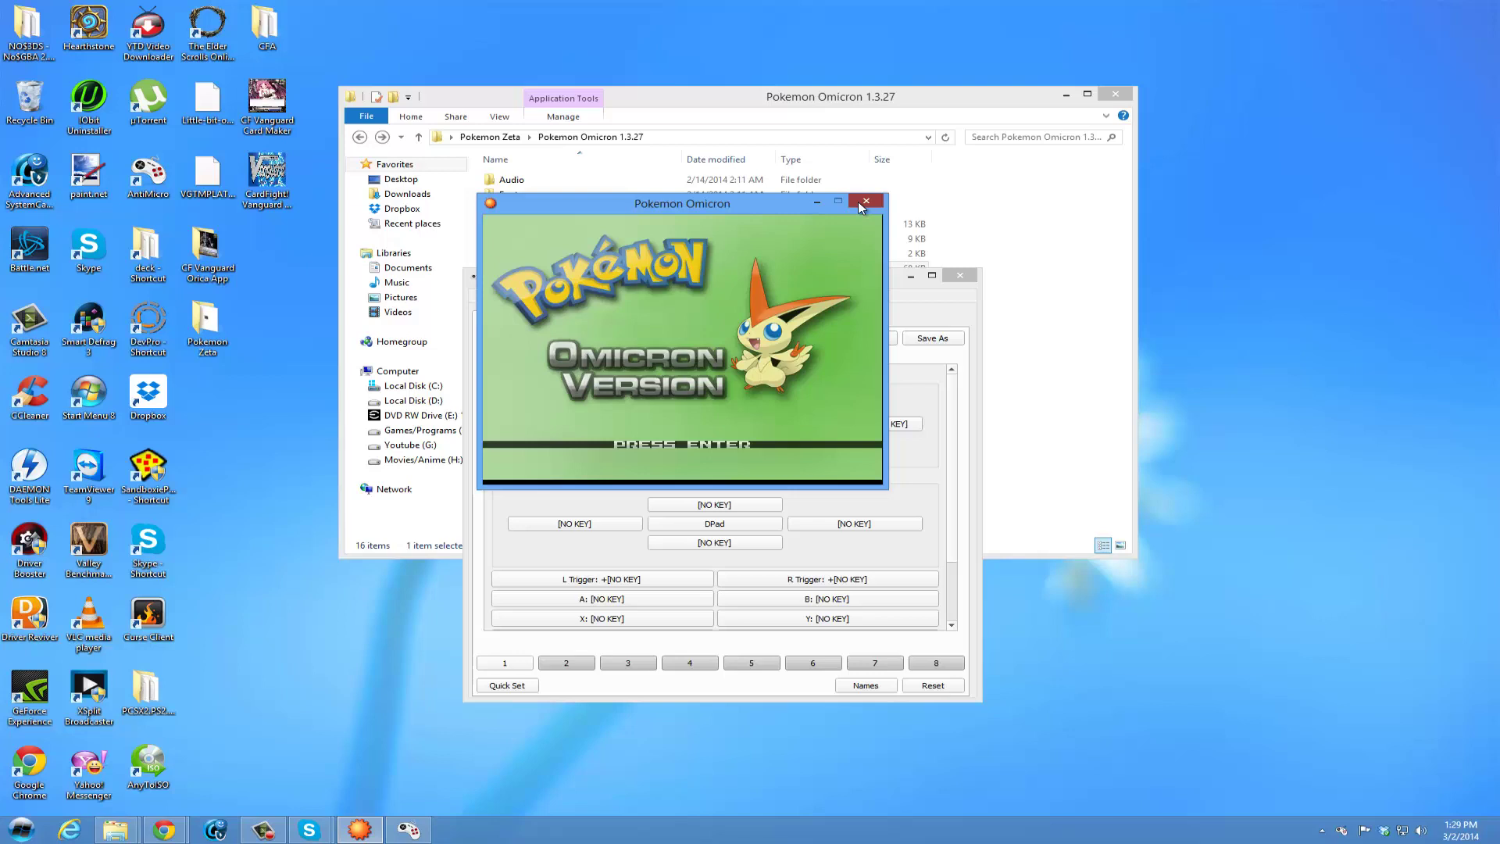
pyautogui.click(865, 201)
pyautogui.moveTo(761, 274); pyautogui.dragTo(765, 139)
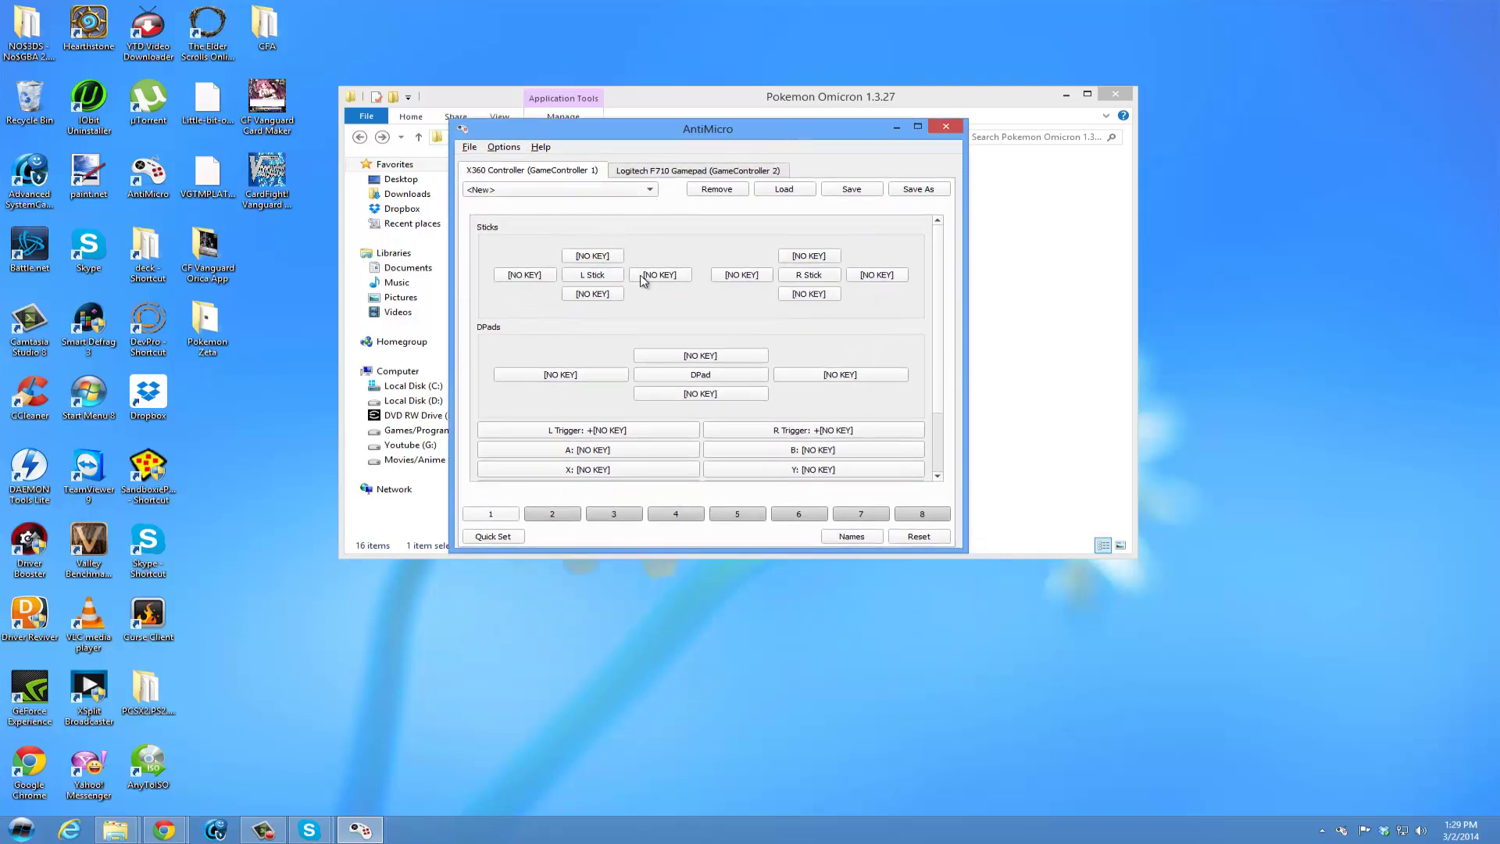
pyautogui.click(702, 357)
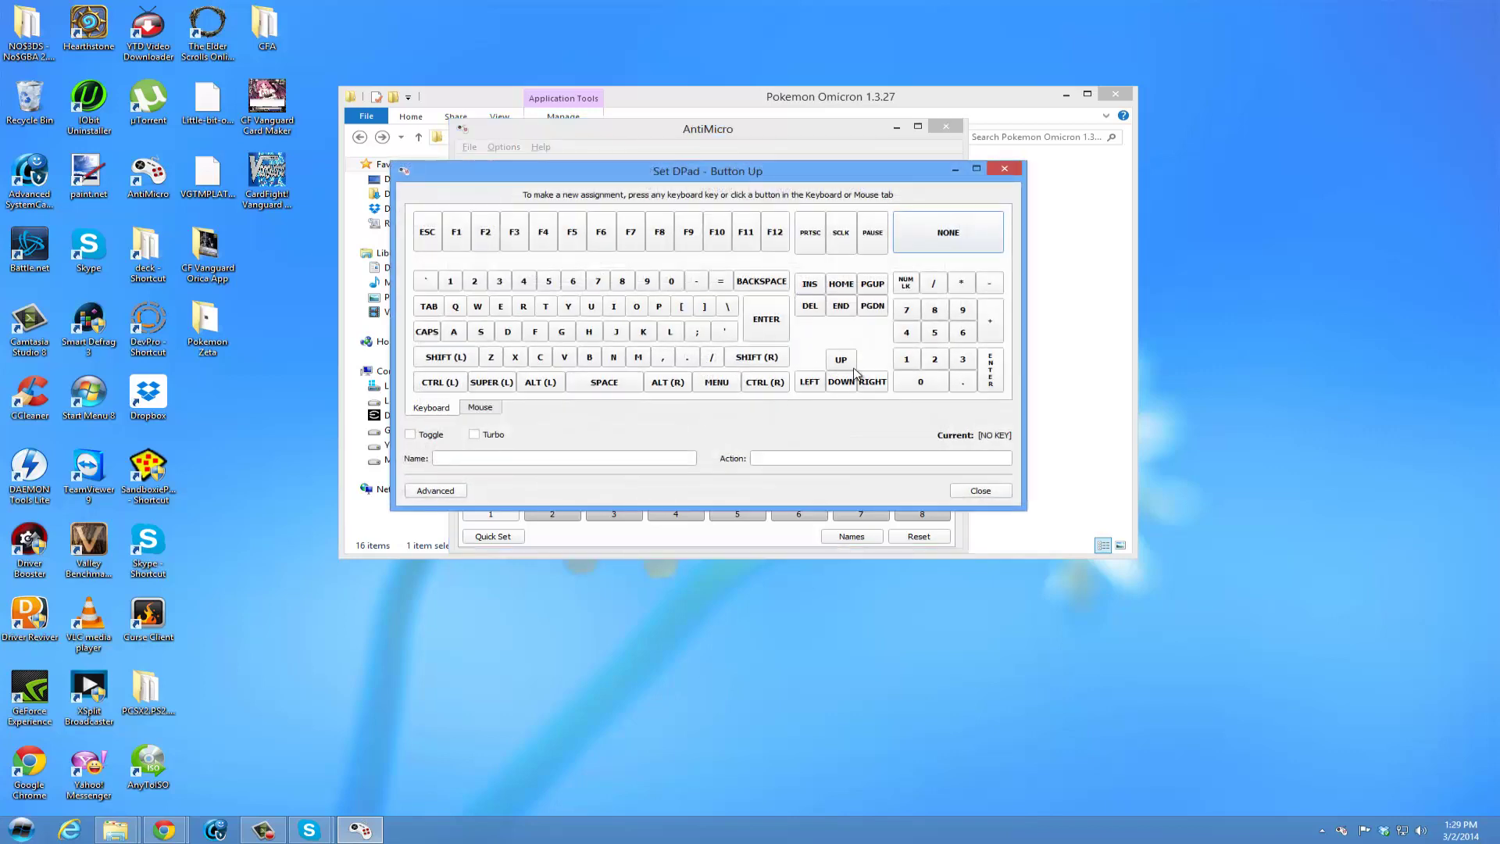
pyautogui.click(1005, 169)
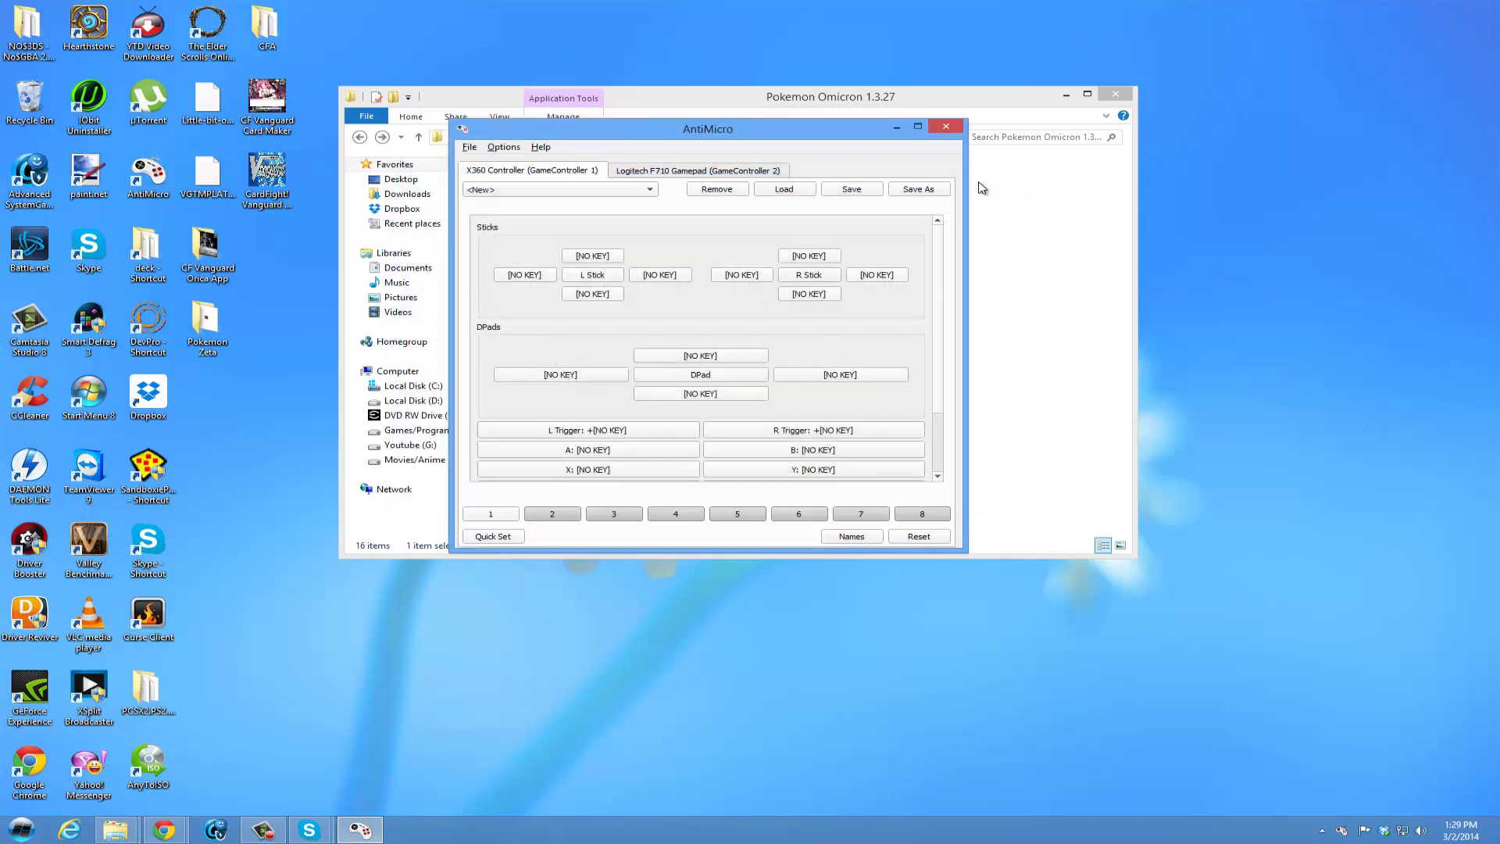
pyautogui.click(950, 125)
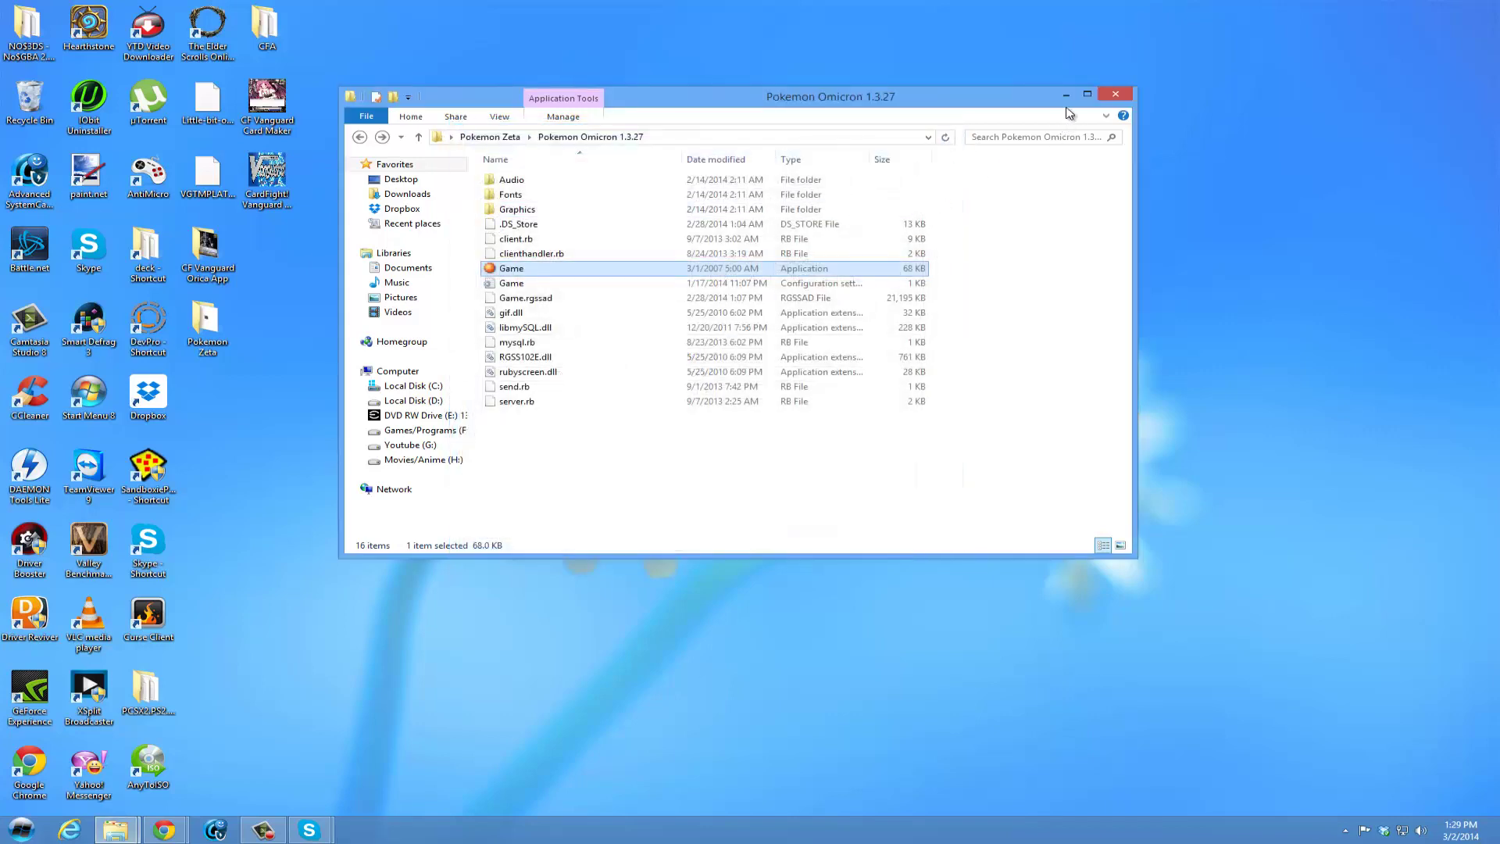
pyautogui.click(1121, 95)
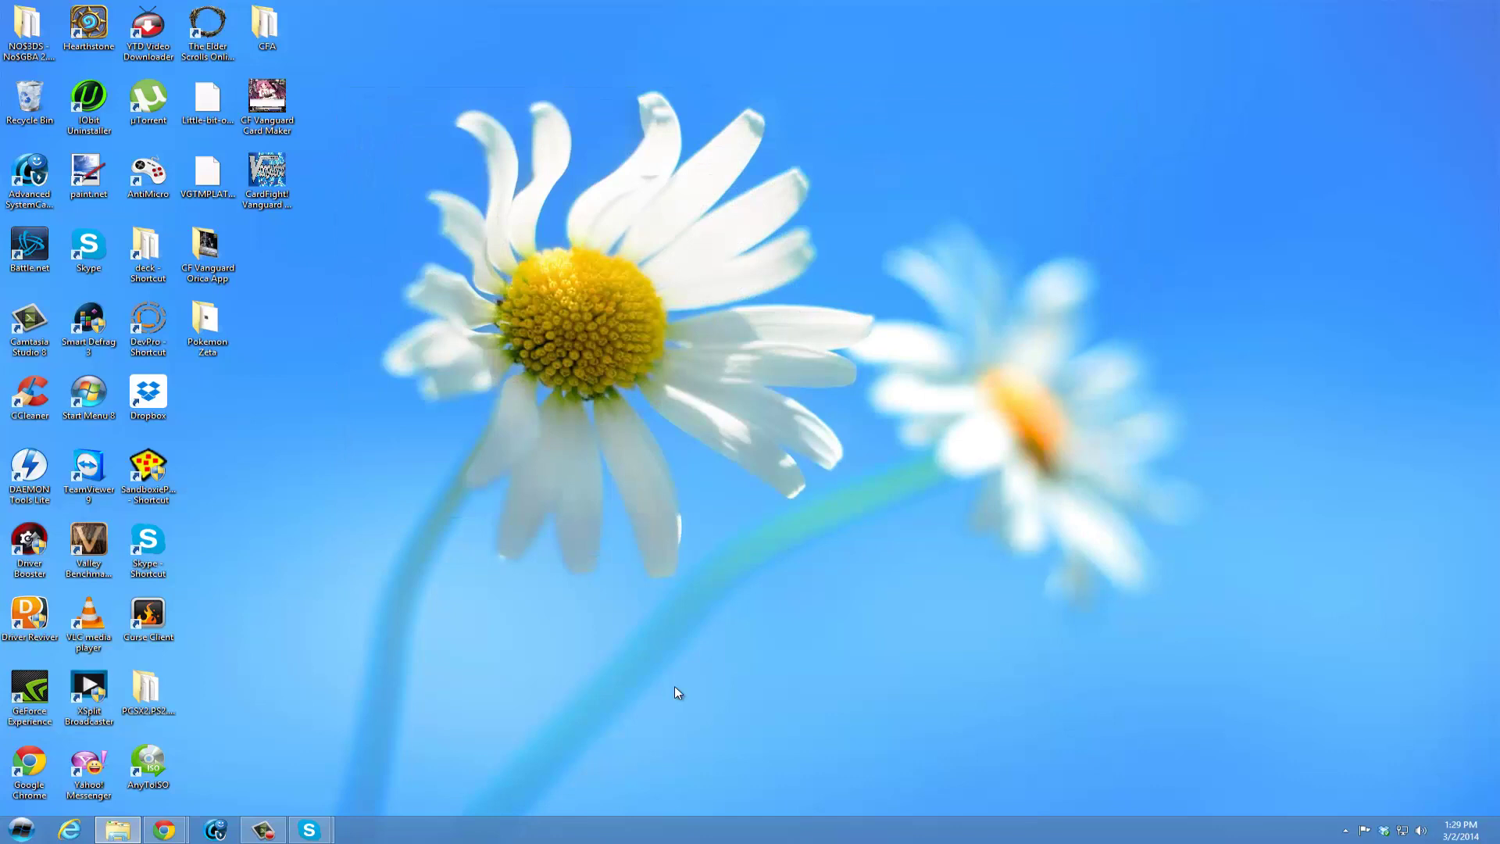